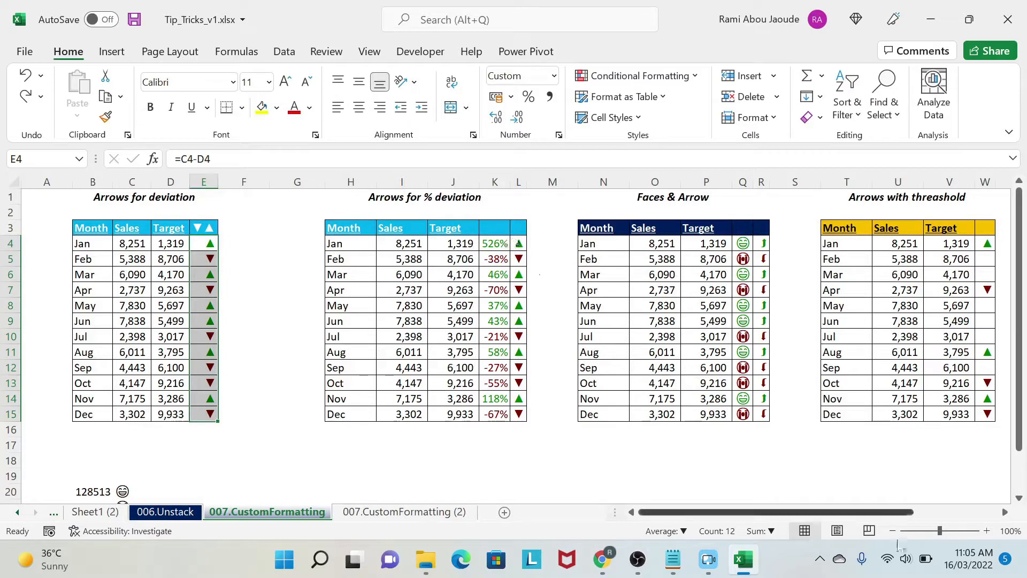
Step: Examine the finished arrow and face tables on the 007.CustomFormatting sheet, including the threshold cells AC2:AC3 and the face formula in Q4
left_click_drag(911, 512, 995, 513)
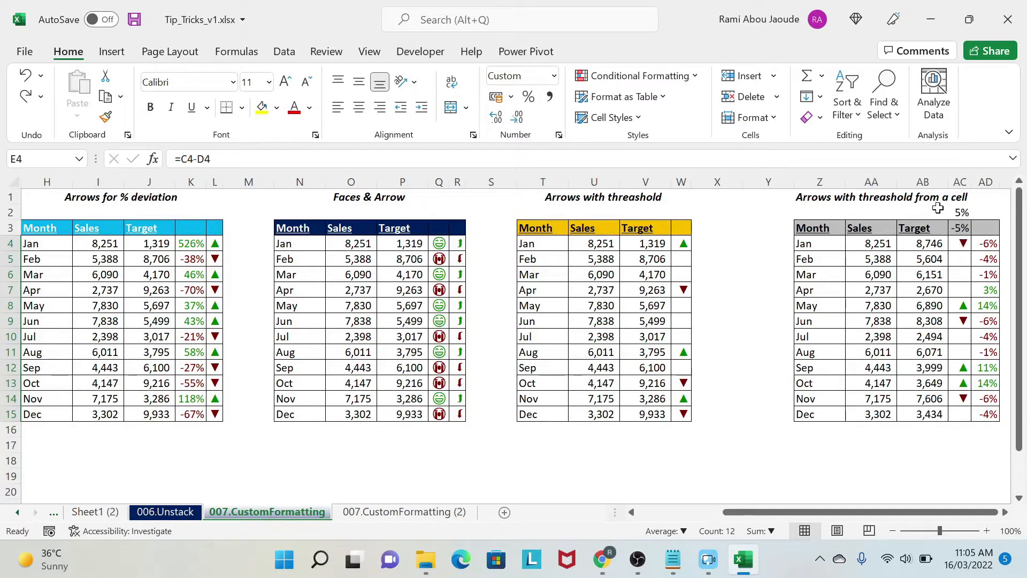
left_click_drag(962, 212, 962, 228)
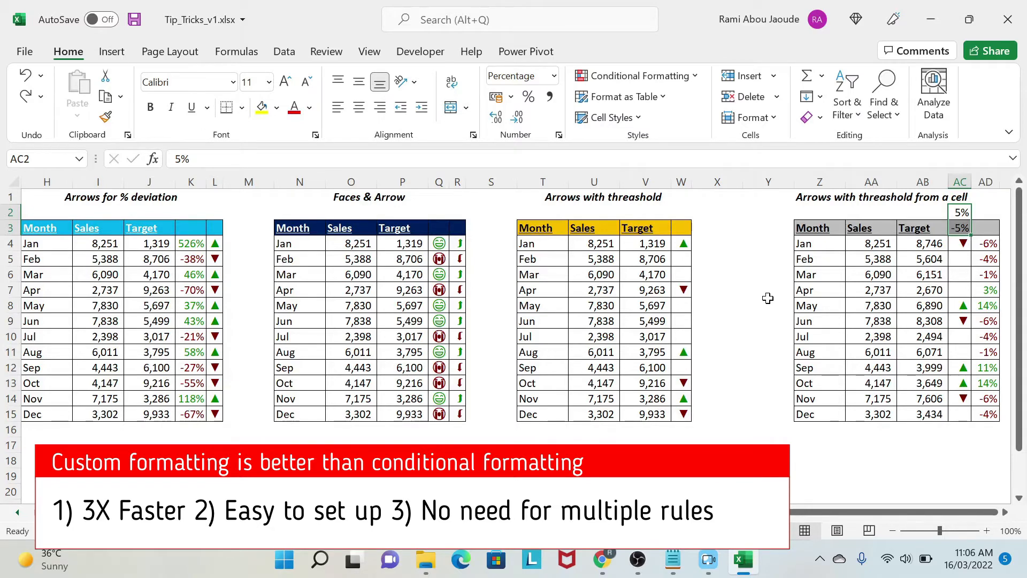
left_click(441, 244)
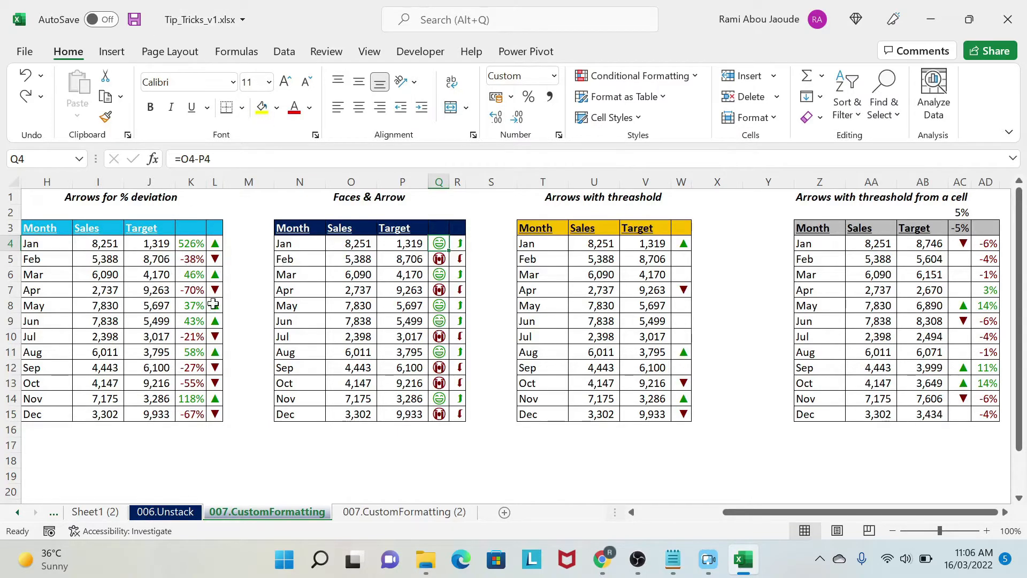
Step: Switch to the 007.CustomFormatting (2) sheet and look over the empty result columns of the Faces & Arrow table and the symbol list below
left_click(408, 511)
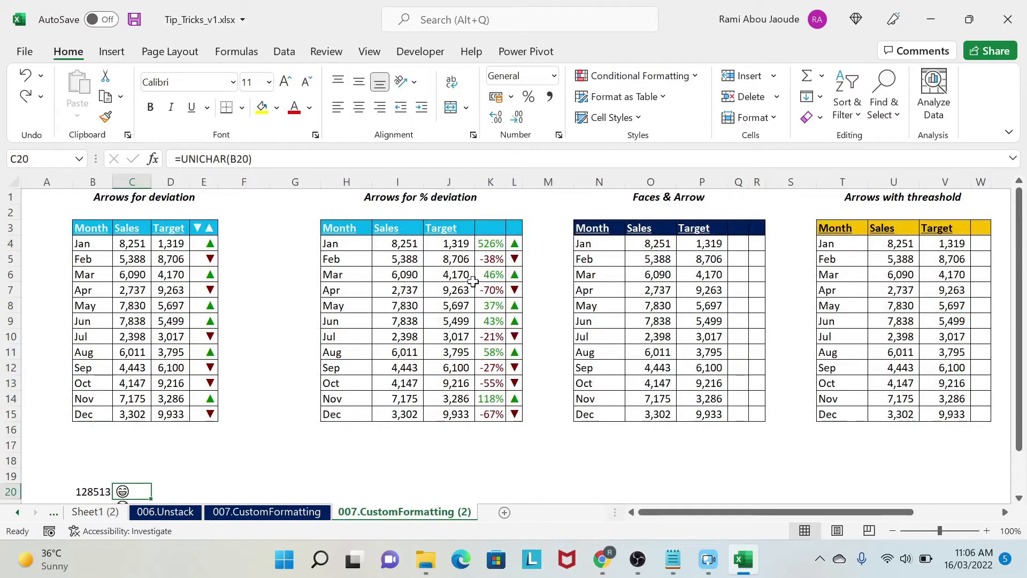
left_click(553, 314)
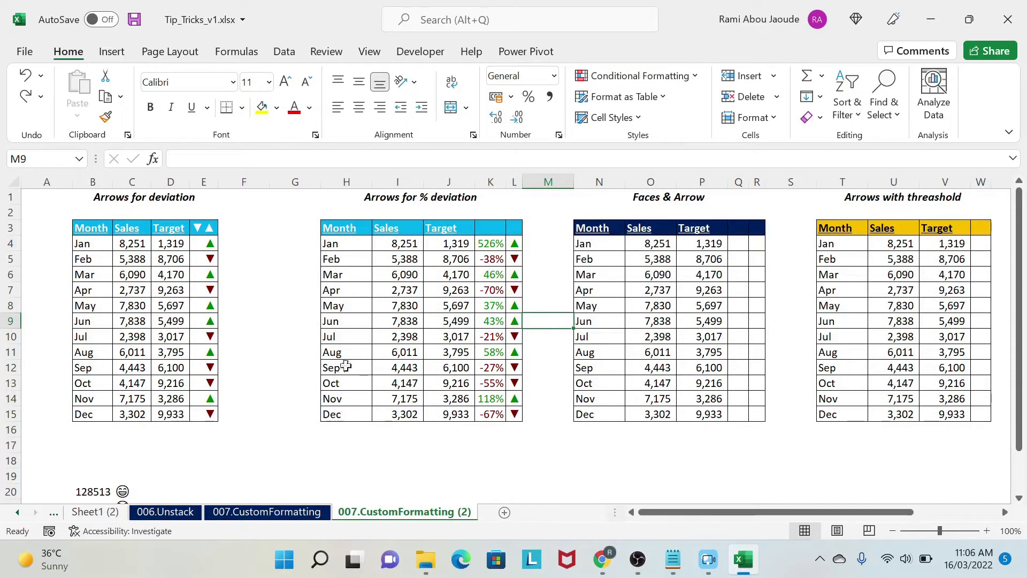
left_click_drag(854, 513, 913, 517)
left_click_drag(542, 243, 563, 425)
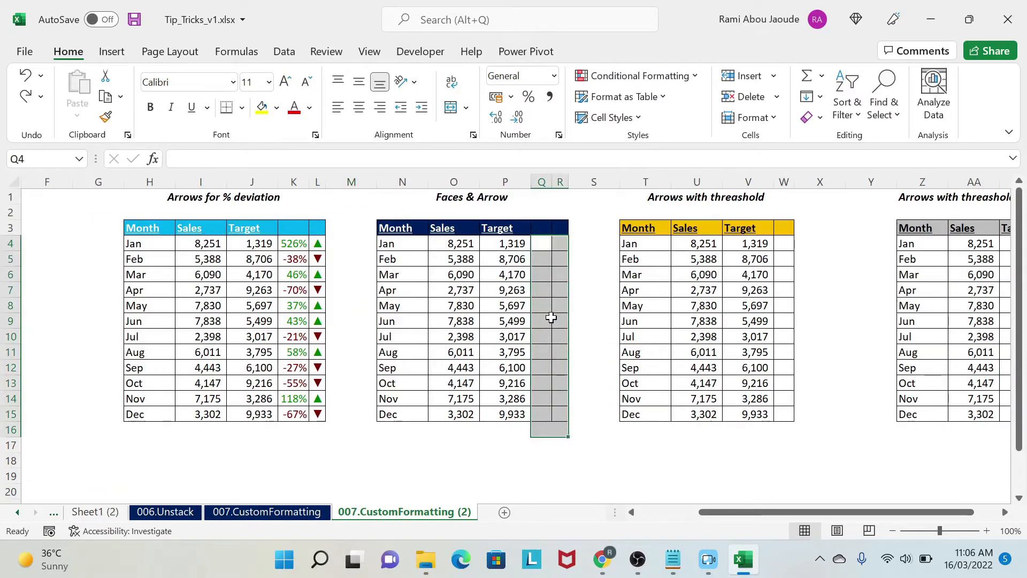
left_click_drag(596, 455, 2, 449)
scroll(133, 390, "down", 3)
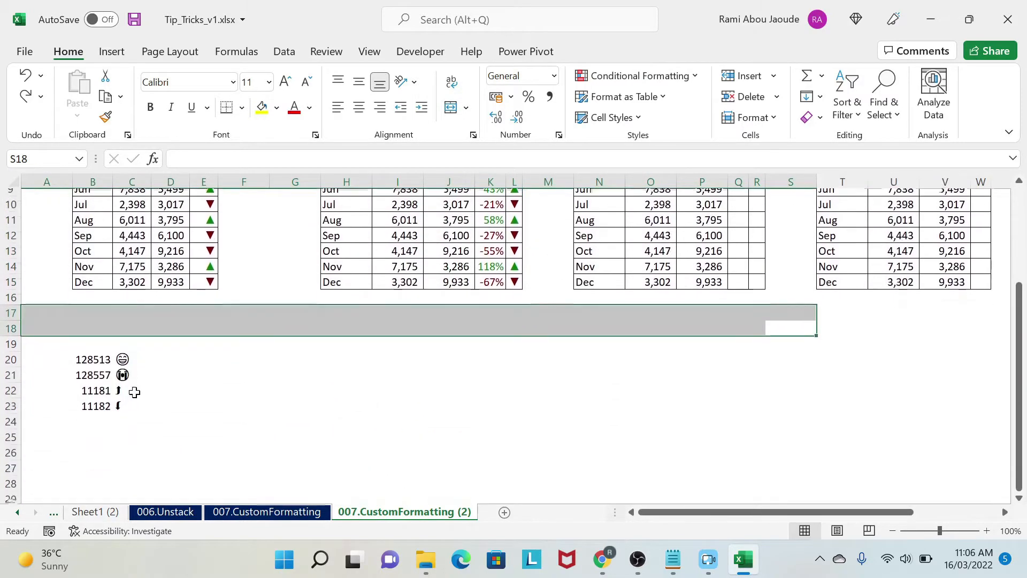
Step: Inspect the UNICHAR formula in C20 and the symbols it produces in the cells beneath, leaving the formula as it is
left_click(128, 350)
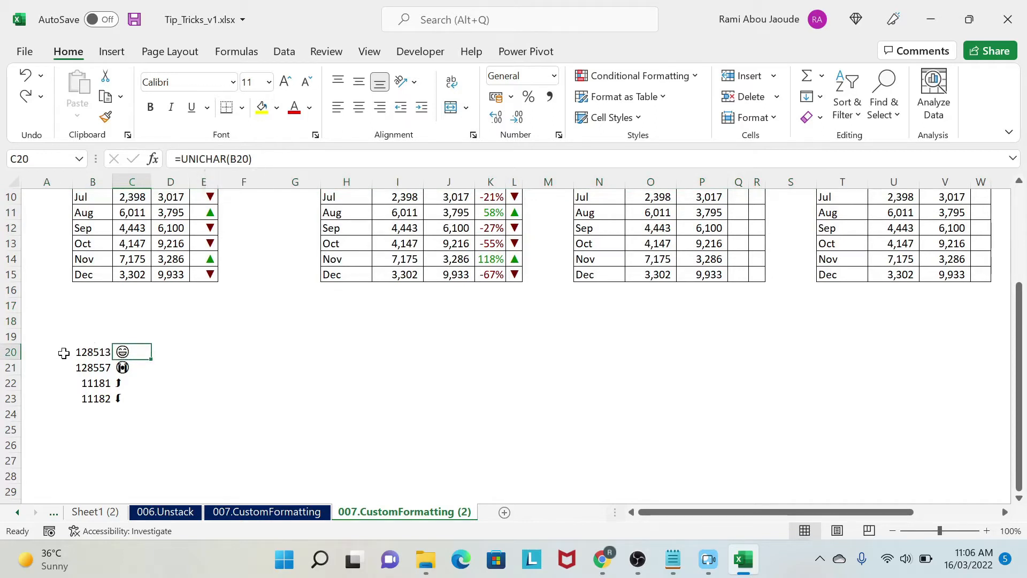
left_click(239, 155)
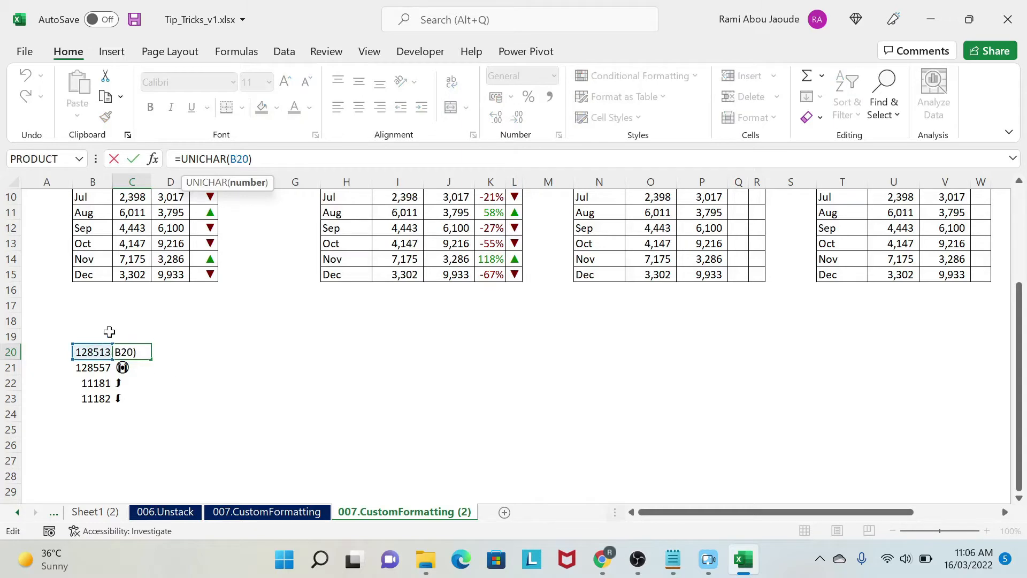
key("ctrl+Return")
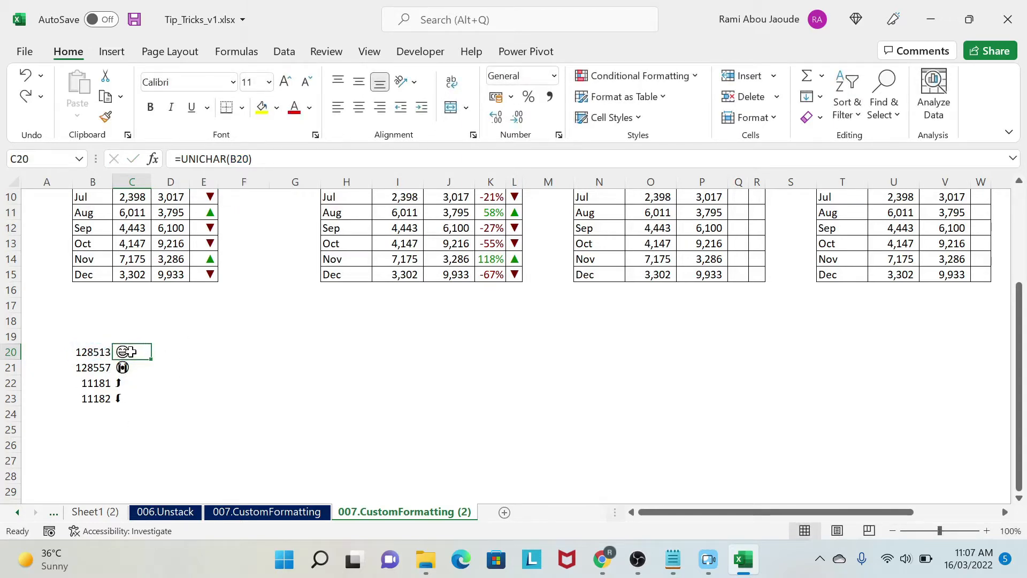
left_click_drag(131, 353, 131, 383)
left_click(133, 353)
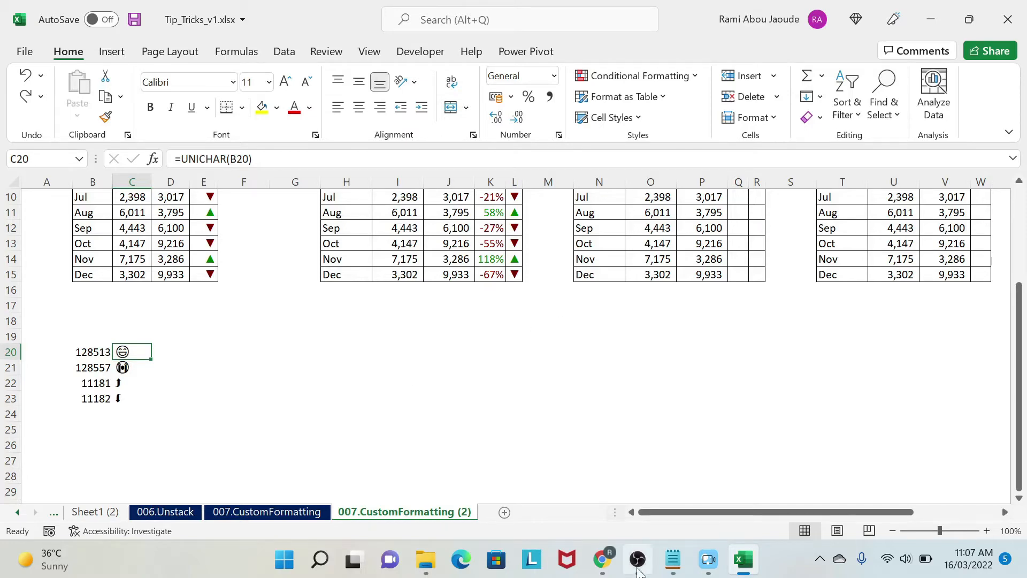
Step: Switch to the browser and look through the Emoticons and Misc Symbols and Pictographs codes on the vertex42 Unicode page
left_click(612, 566)
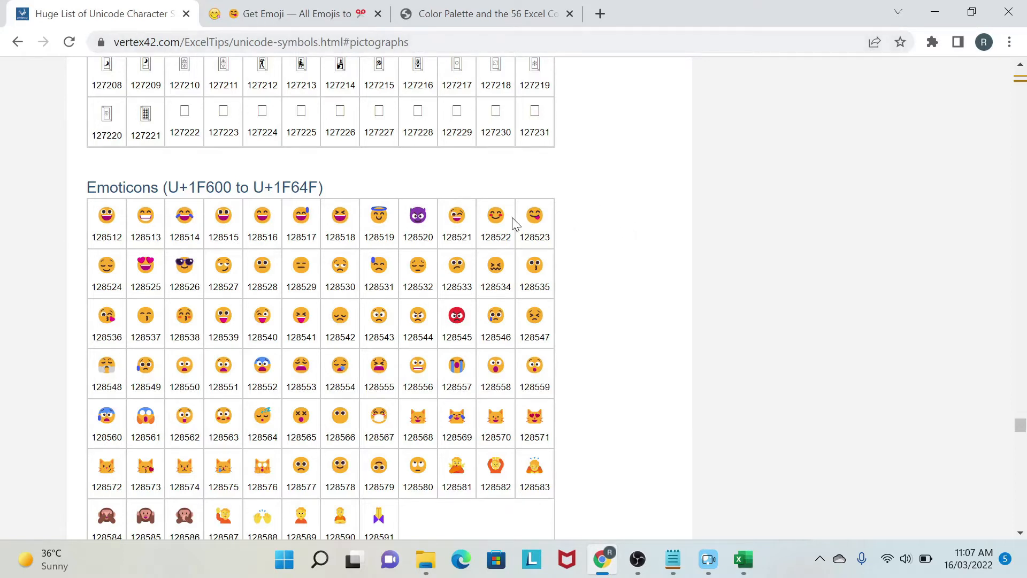
scroll(330, 214, "down", 1)
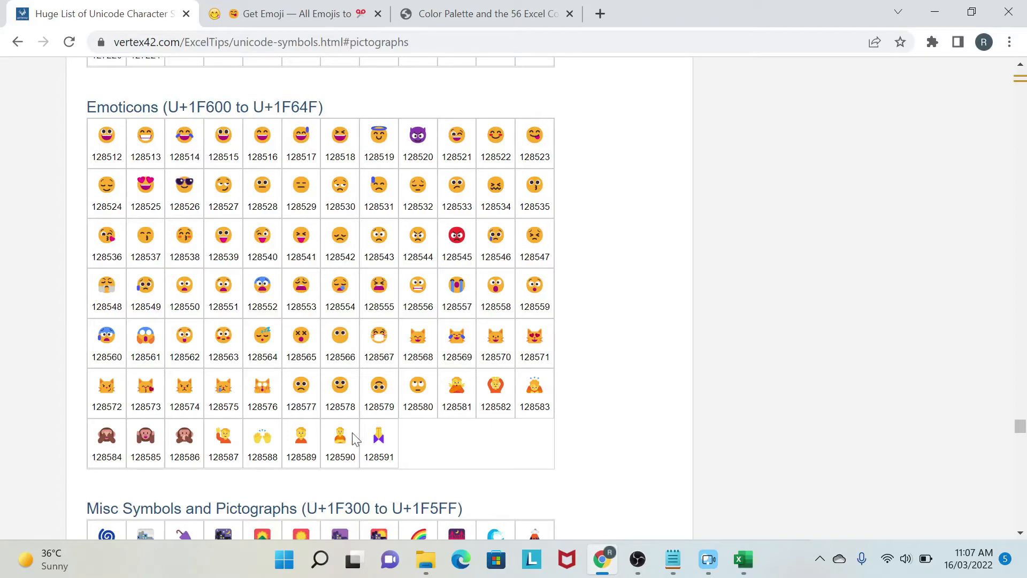
left_click_drag(406, 307, 436, 310)
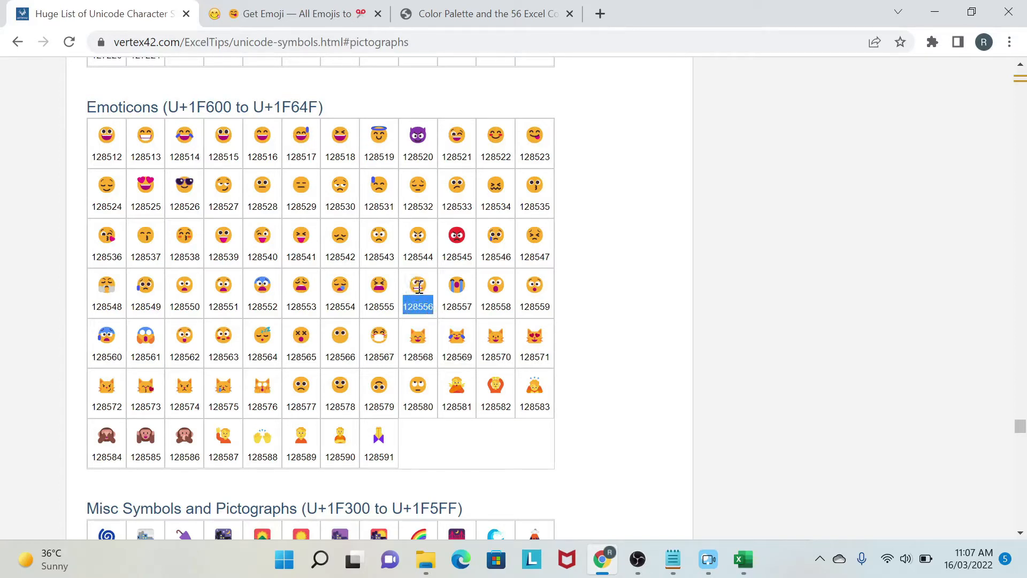
scroll(346, 302, "down", 15)
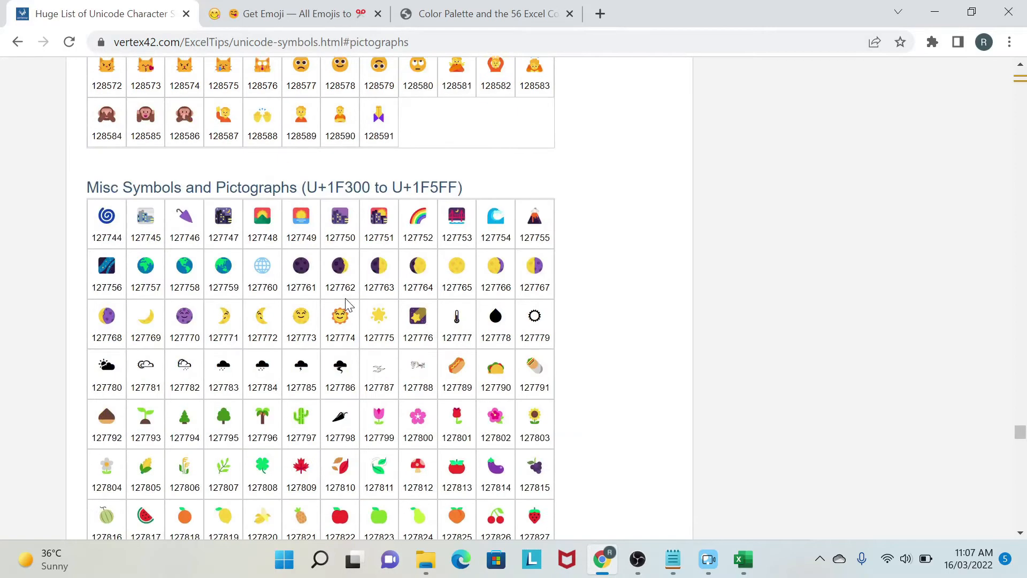
scroll(346, 302, "down", 10)
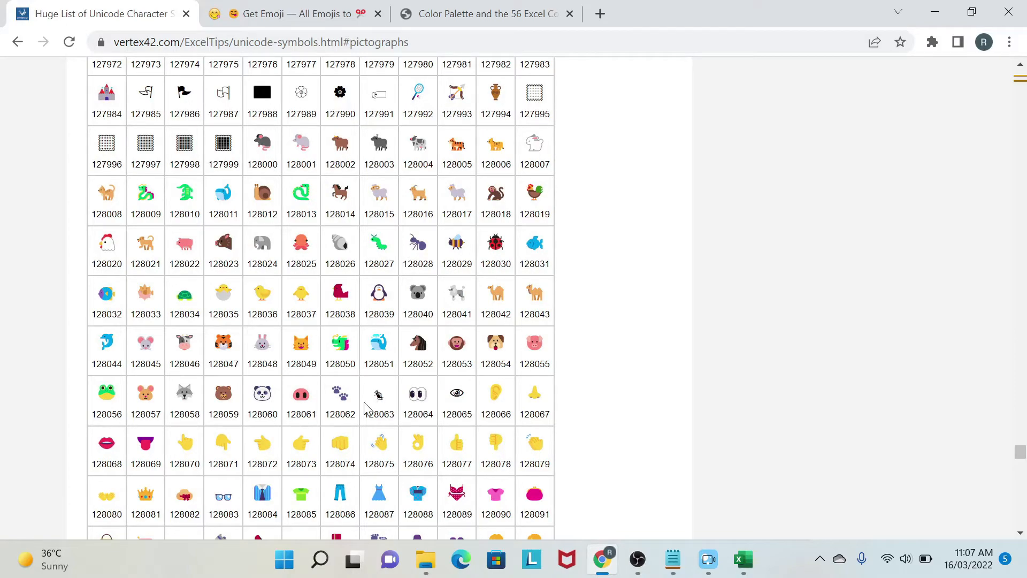
scroll(273, 436, "up", 13)
scroll(241, 387, "up", 15)
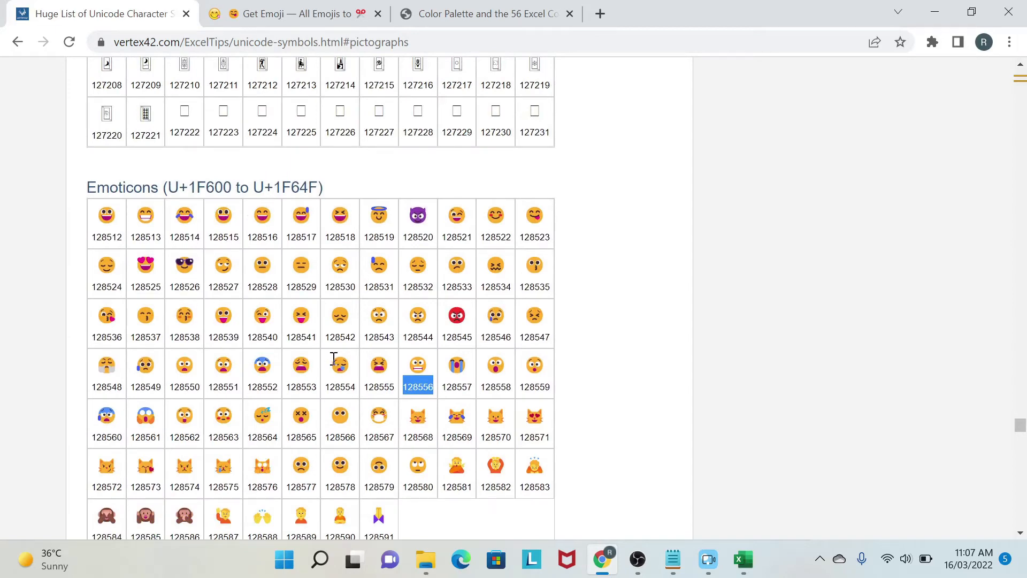
Step: Switch back to Excel and review the character codes in B20:B23 and the symbol in C20
left_click(744, 559)
left_click_drag(88, 353, 88, 400)
left_click(128, 352)
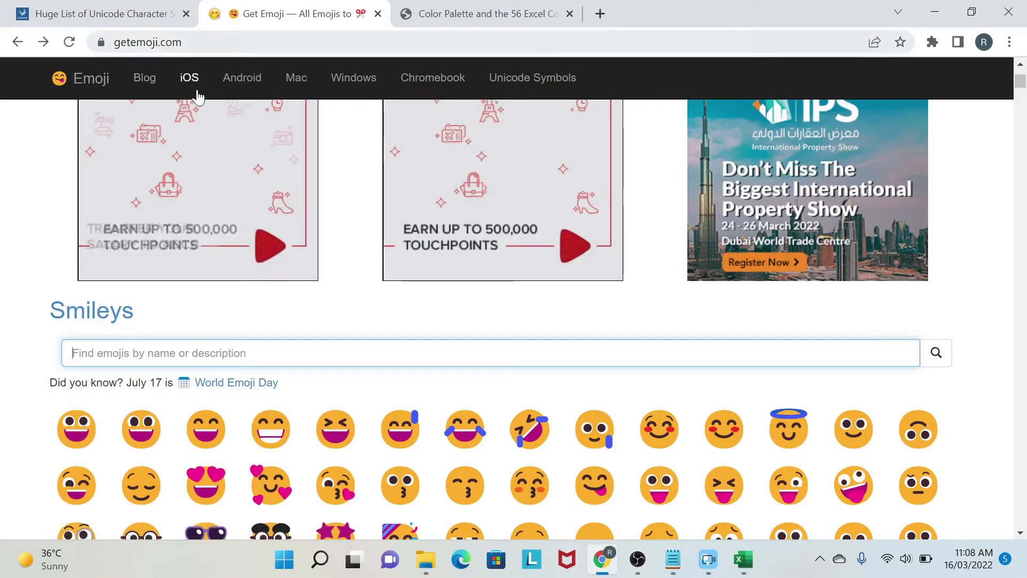
Step: Search the Get Emoji site for "dog", open the Dog emoji entry and look at its copy-and-paste section
left_click(276, 358)
type("dog")
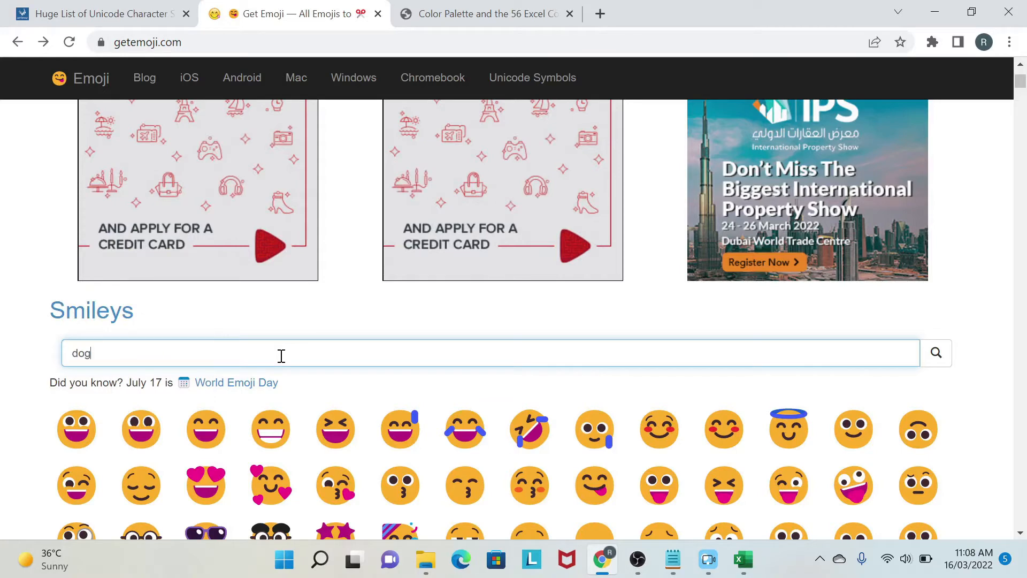
left_click(937, 357)
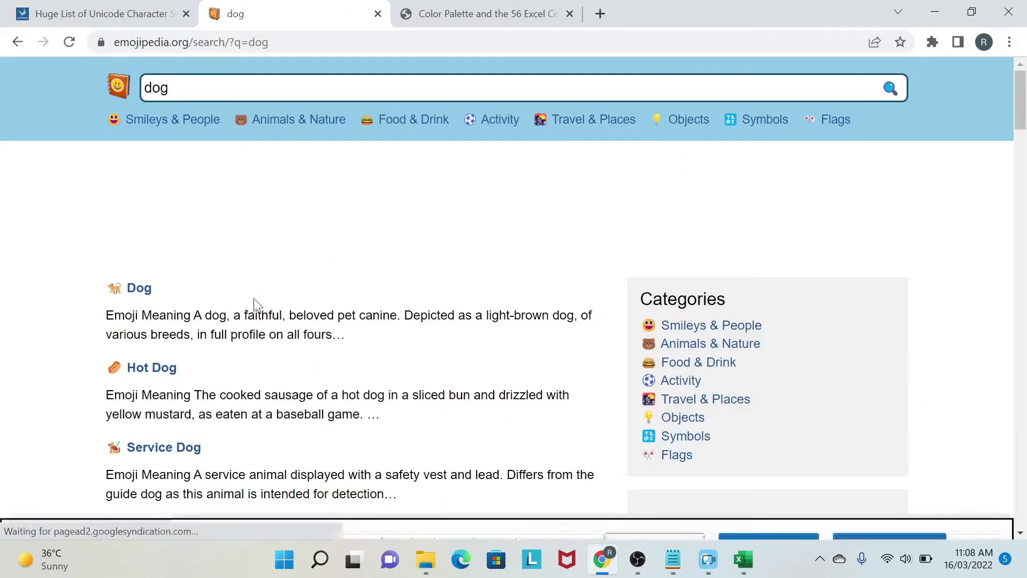
left_click(118, 289)
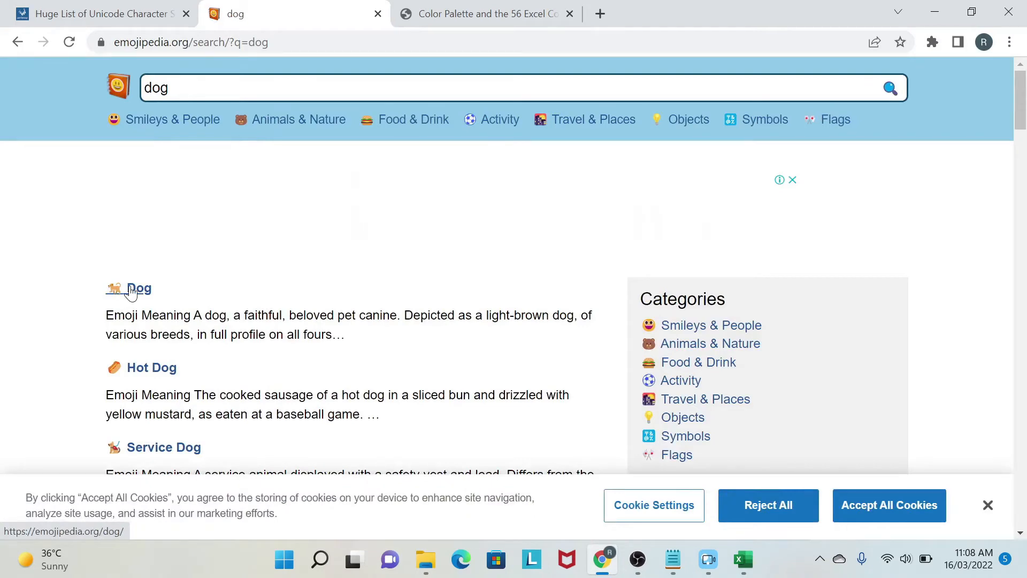
scroll(222, 293, "down", 6)
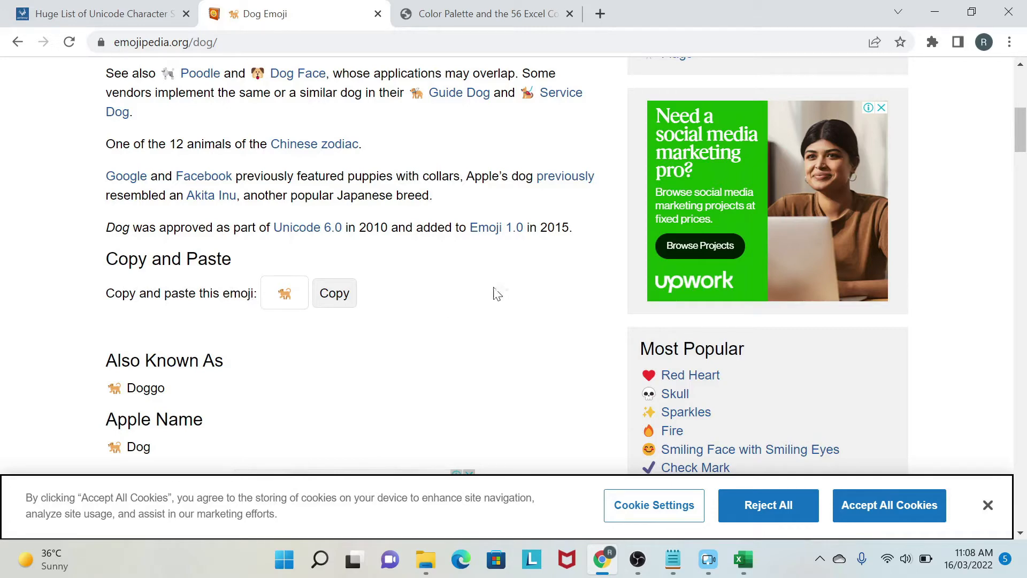
Step: Switch back to Excel, enter =O4-P4 in Q4 of the Faces & Arrow table and fill it down to Q15
left_click(745, 559)
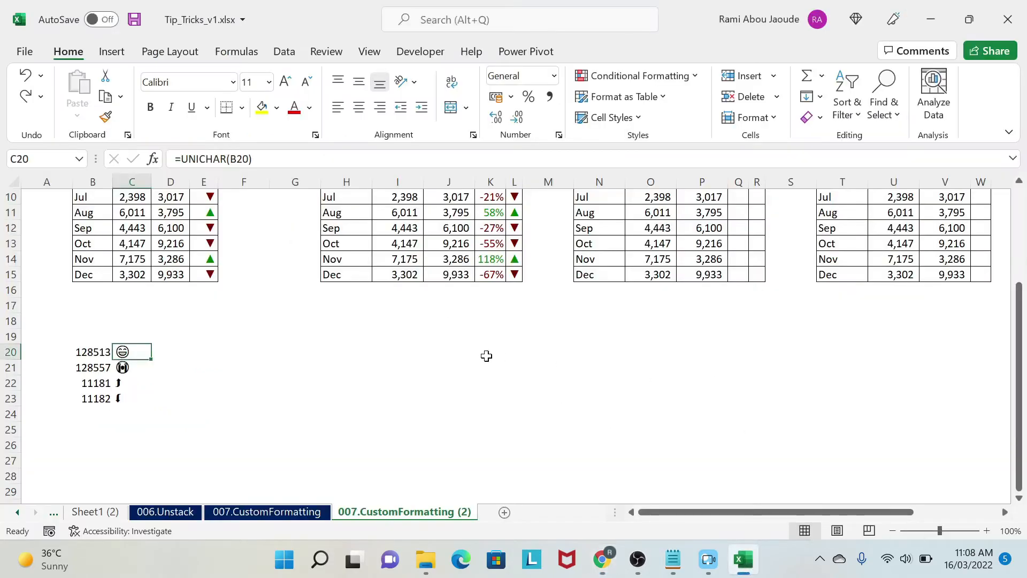
scroll(486, 354, "up", 3)
left_click(736, 241)
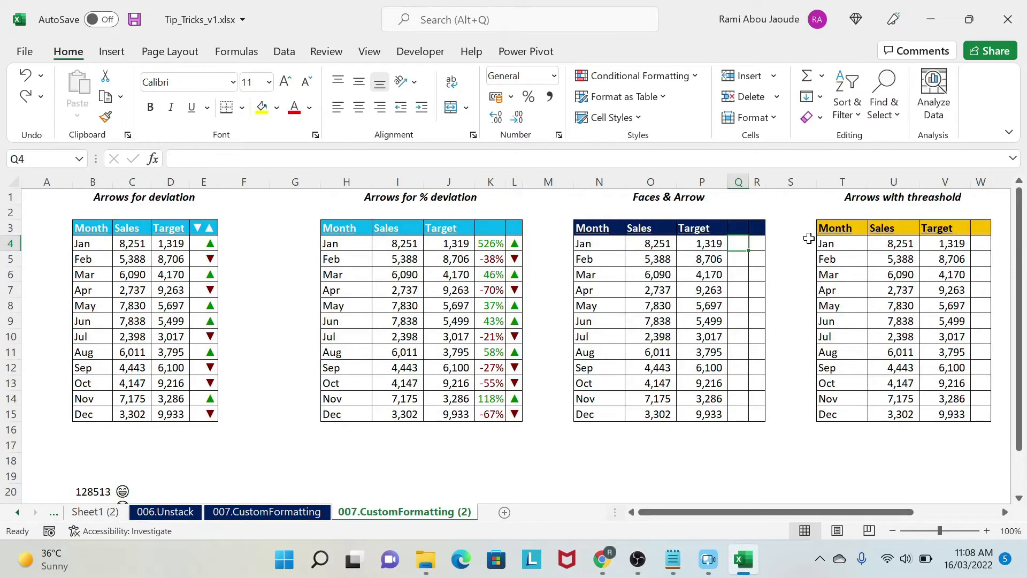
type("=")
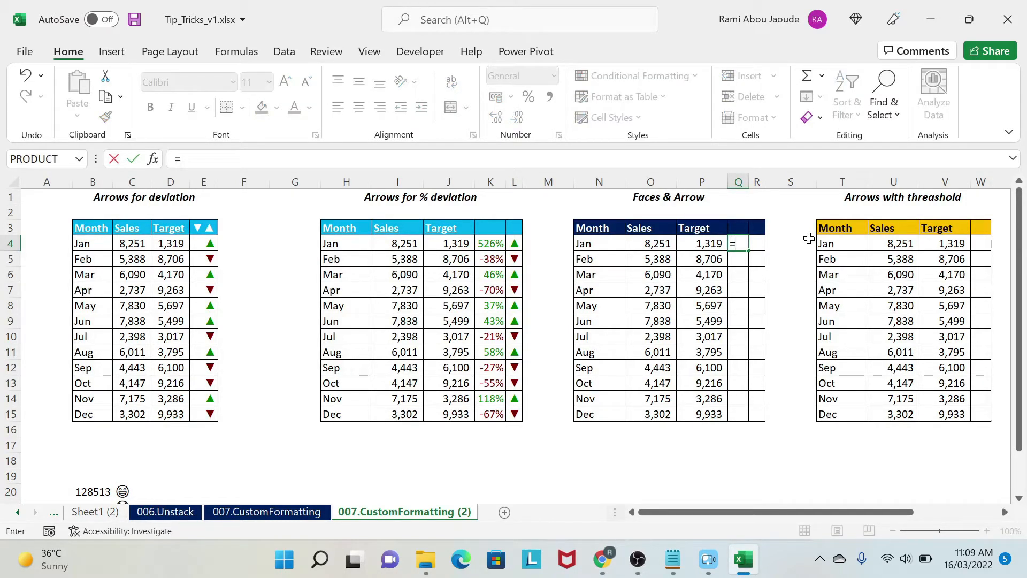
key("Left")
key("Left")
type("-")
key("Left")
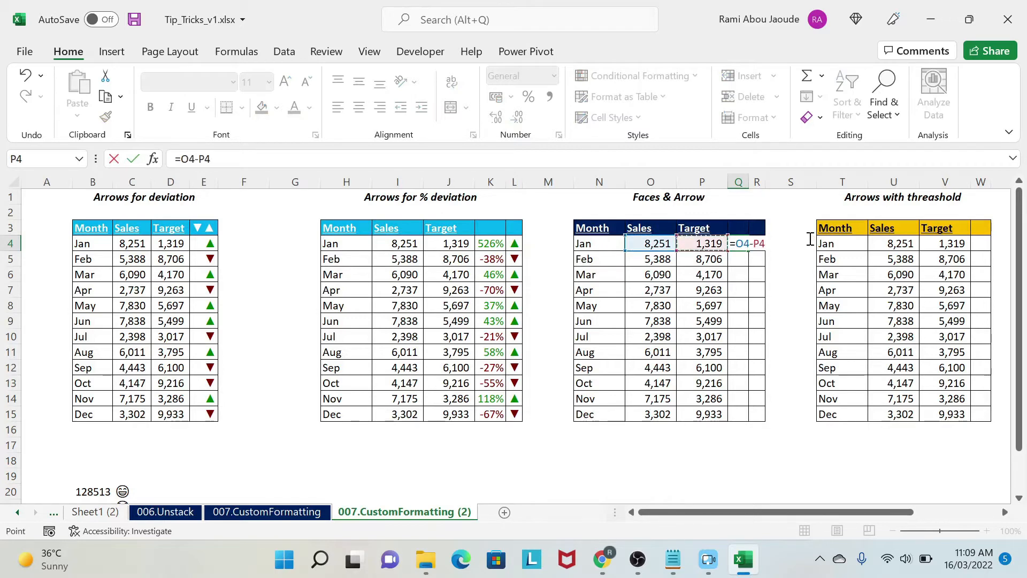
key("Return")
left_click(755, 243)
left_click_drag(764, 255, 766, 418)
Step: Enter =O4-P4 in R4 of the Faces & Arrow table and fill it down through December in R15
left_click(774, 243)
type("=")
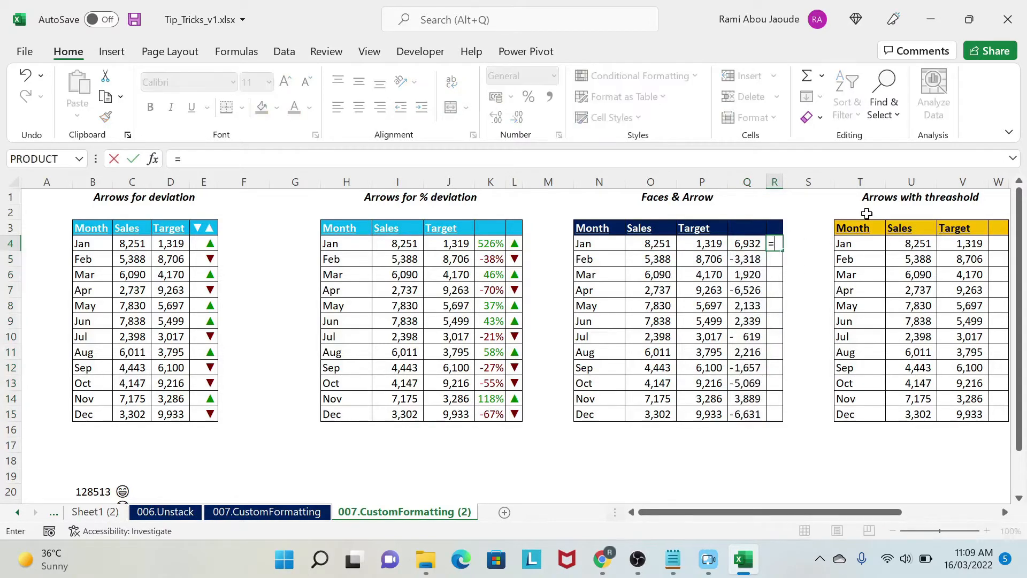
key("Left")
key("Left")
key("Left")
type("-")
key("Left")
key("Left")
key("ctrl+Return")
left_click_drag(804, 251, 792, 417)
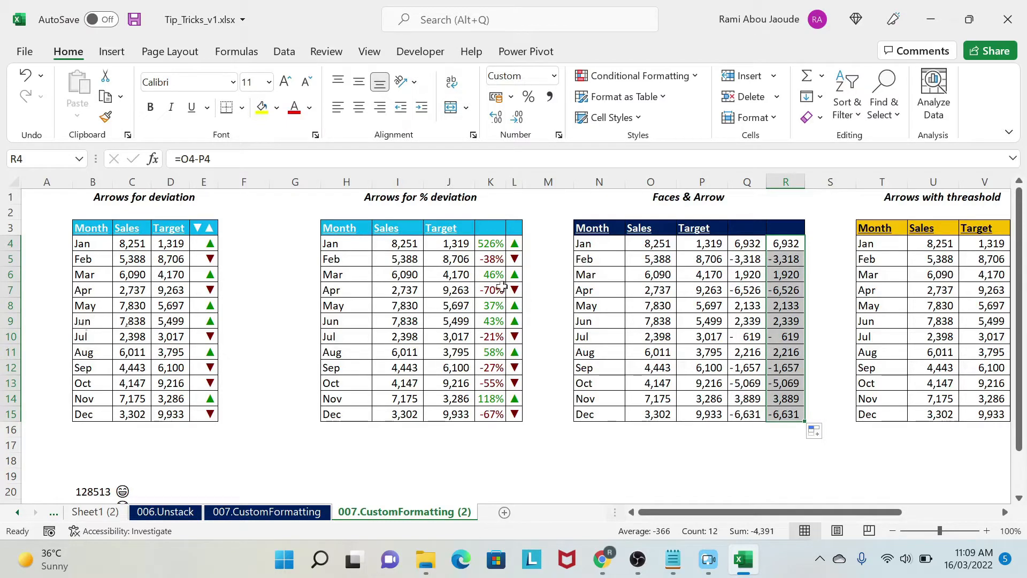
Step: Copy the four UNICHAR symbols in C20:C23
left_click_drag(754, 243, 746, 413)
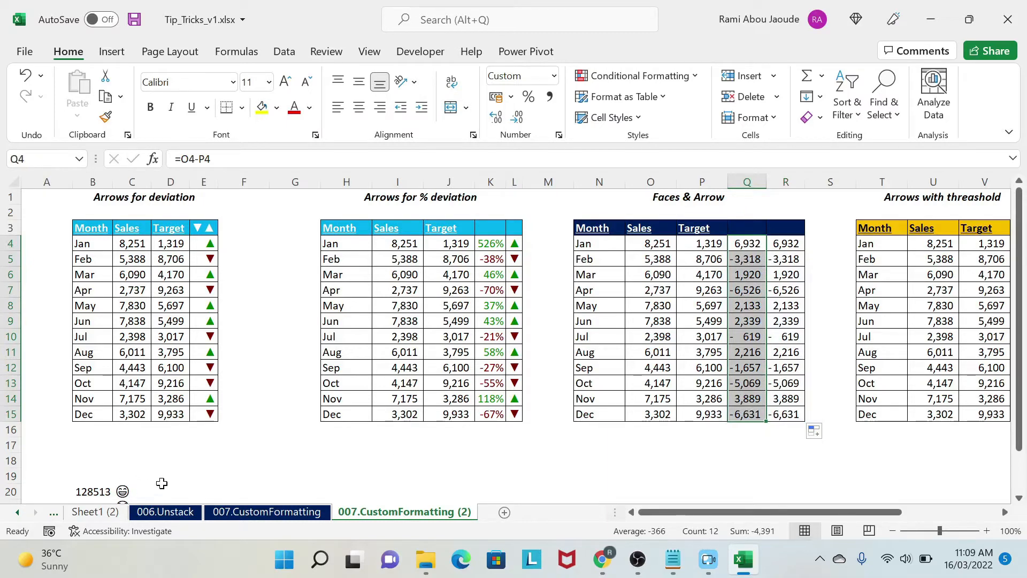
left_click(161, 487)
left_click(126, 488)
scroll(152, 464, "down", 1)
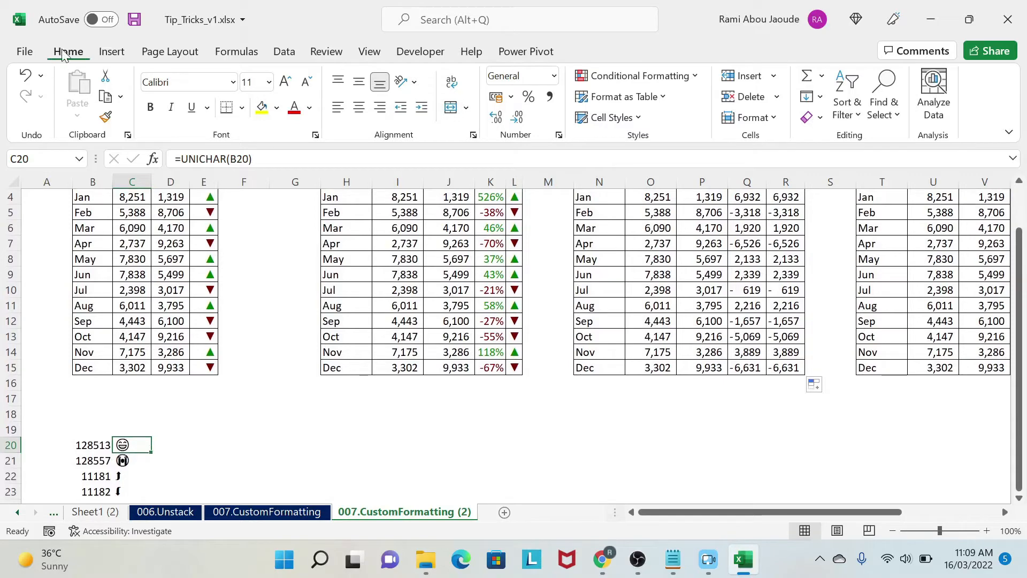
left_click(235, 445)
left_click(134, 442)
left_click_drag(128, 447, 131, 491)
key("ctrl+c")
Step: Switch to the untitled Notepad document and paste the copied symbols on new lines below the two triangles
mouse_move(673, 559)
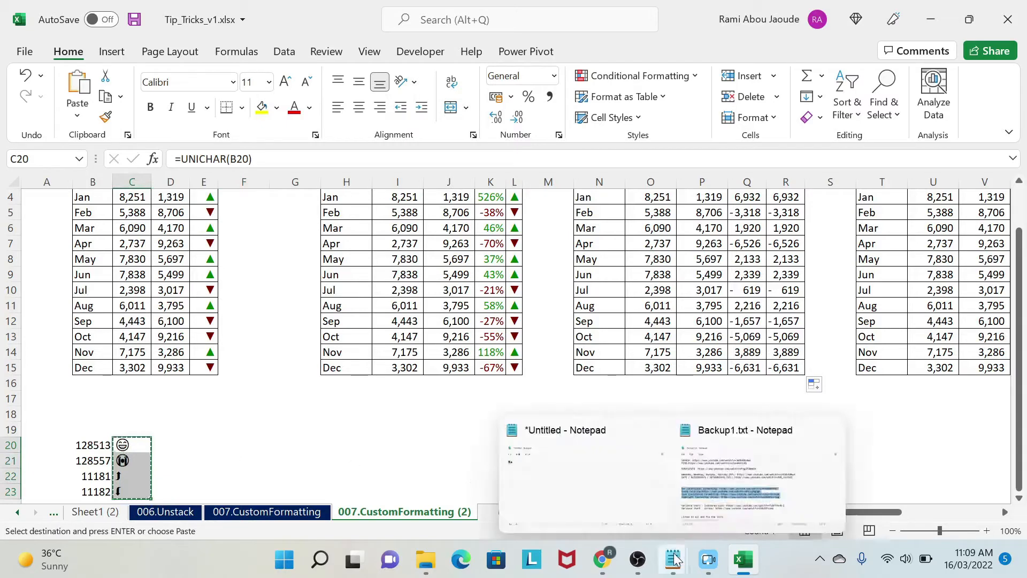
left_click(600, 494)
left_click(158, 166)
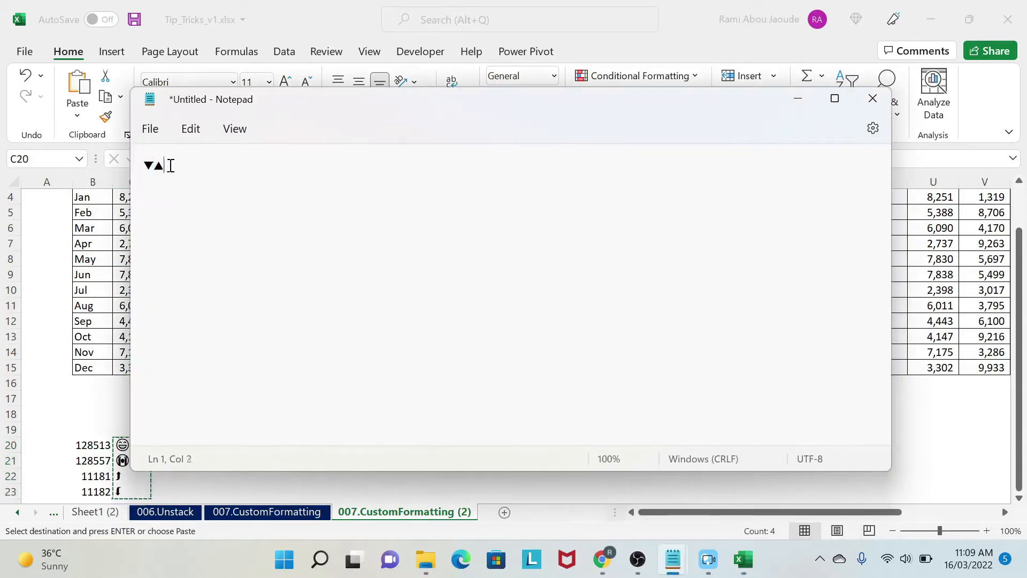
left_click_drag(169, 165, 109, 164)
left_click(154, 178)
key("Return")
key("Return")
key("ctrl+v")
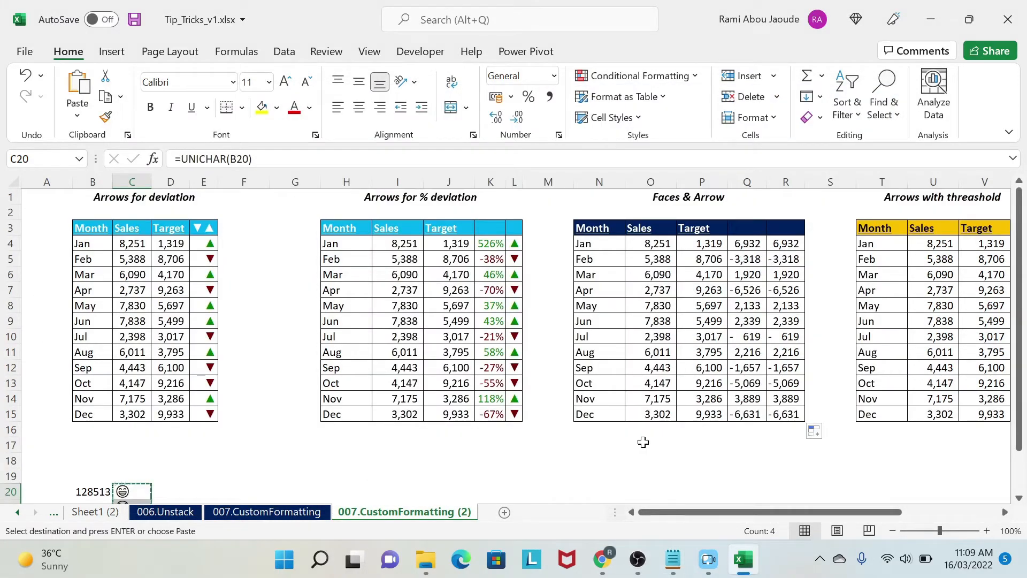
Step: Replace the custom number format of Q4:Q15 in the Faces & Arrow table with the color code [Color10]
left_click_drag(747, 244, 747, 414)
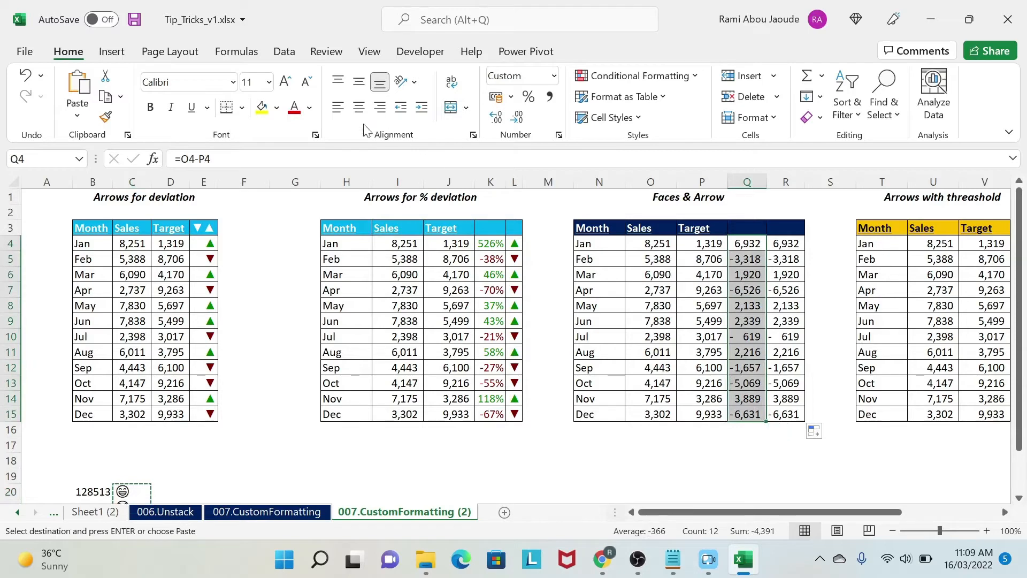
left_click(315, 136)
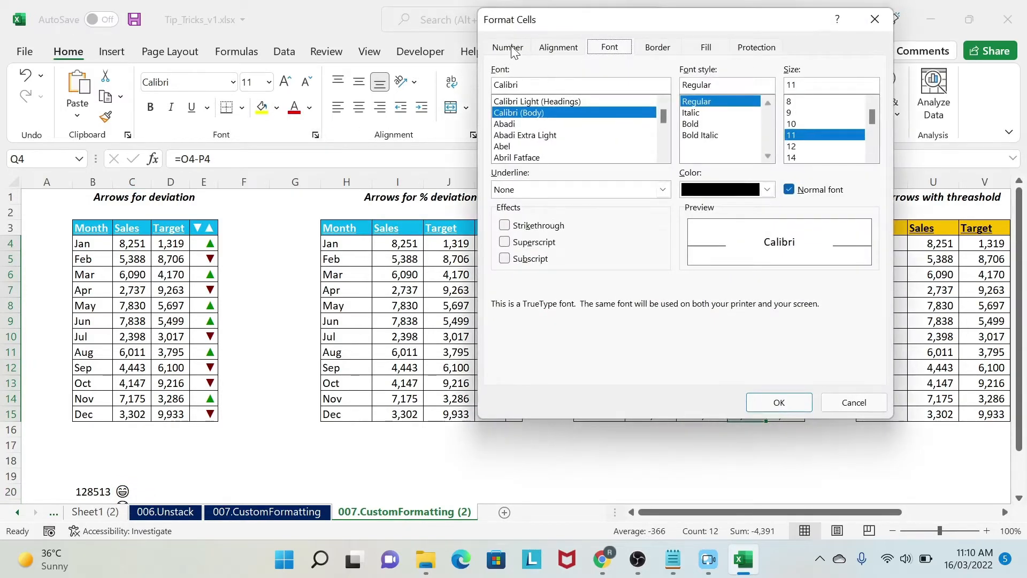
left_click(508, 48)
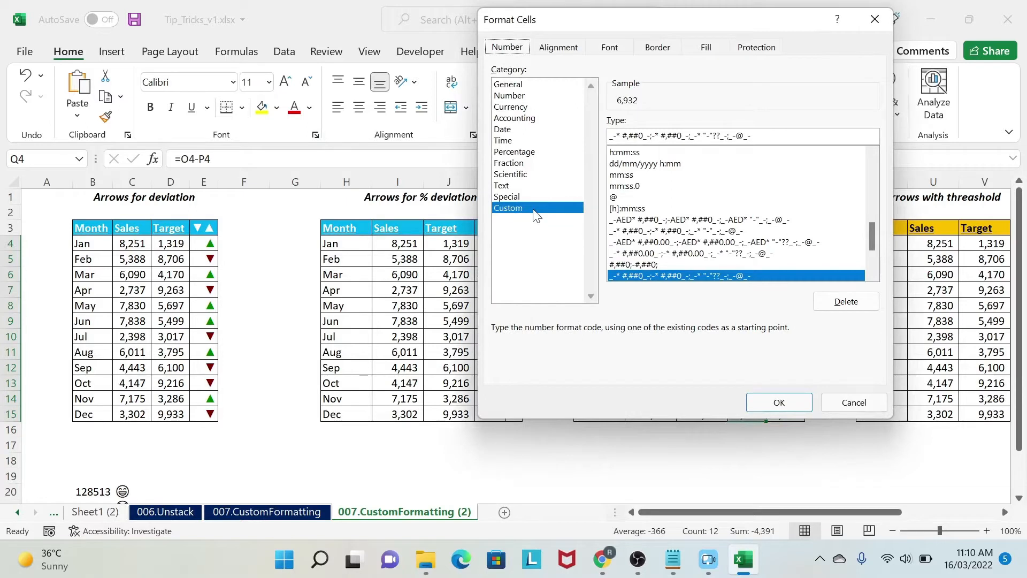
left_click_drag(787, 135, 518, 127)
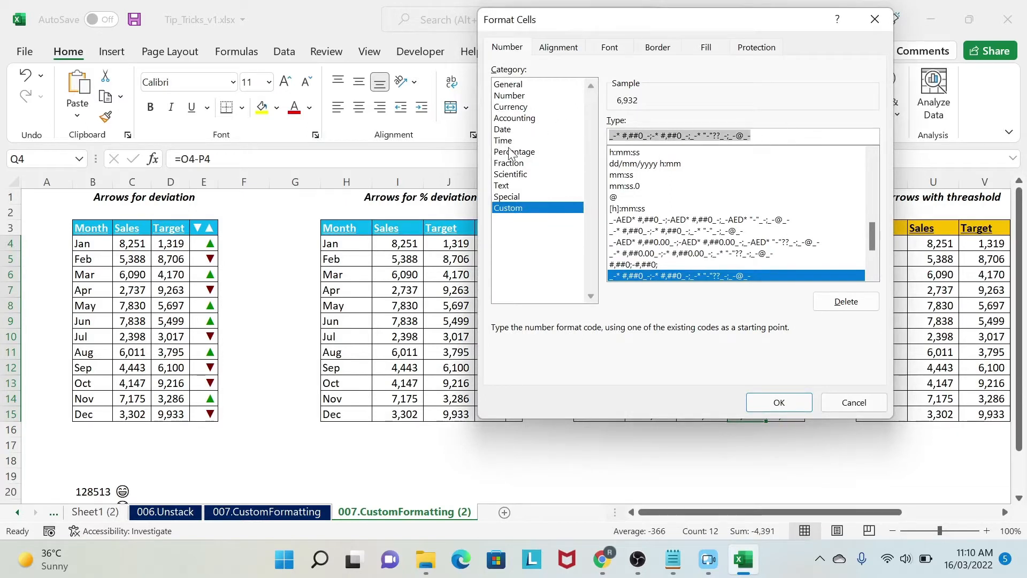
key("Delete")
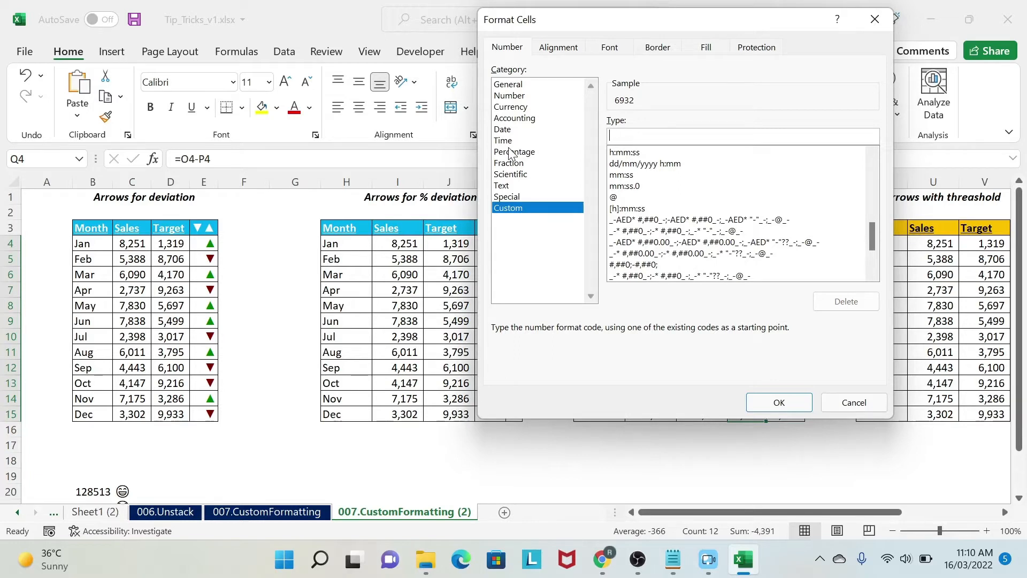
type("[Color10")
Step: Check the codes for dark red and green on the Excel color palette page in Chrome, and return to Excel
mouse_move(612, 549)
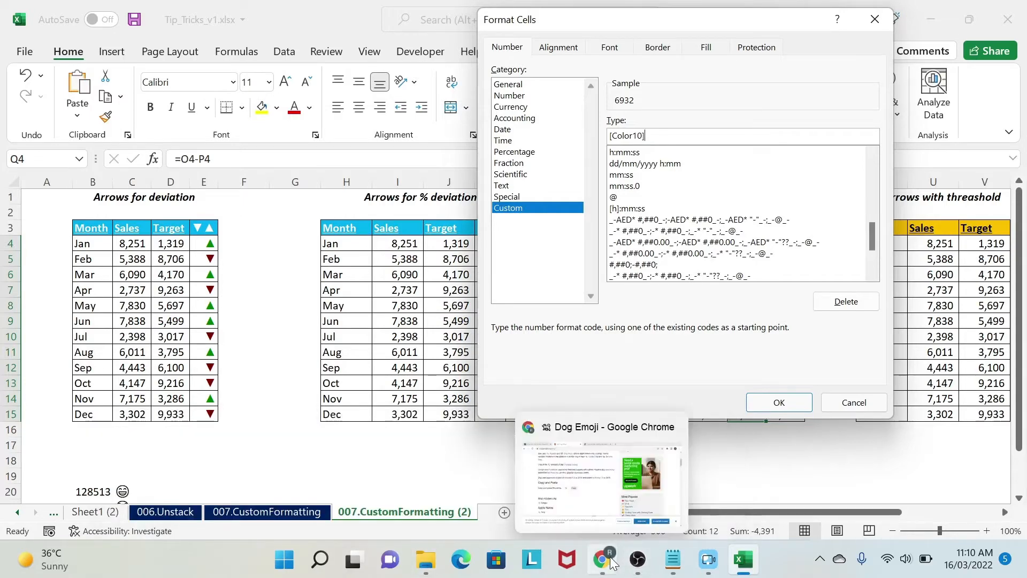
left_click(606, 501)
left_click(484, 12)
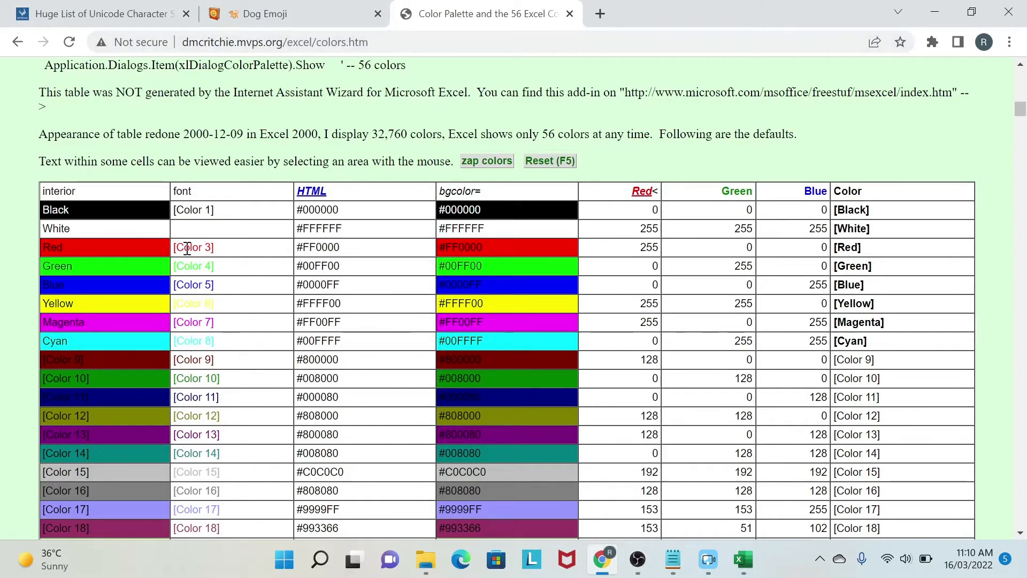
left_click_drag(174, 378, 290, 360)
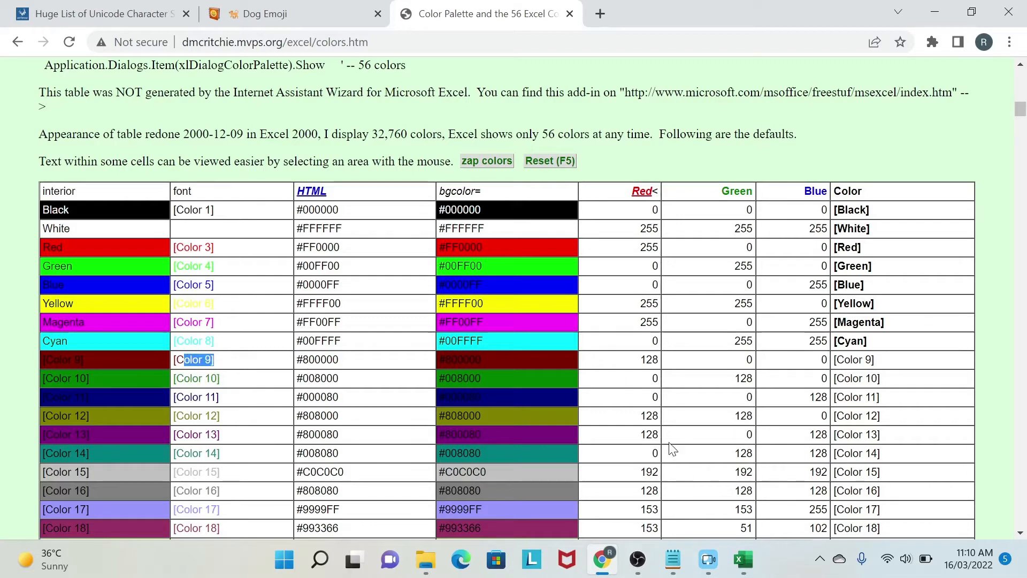
left_click(743, 559)
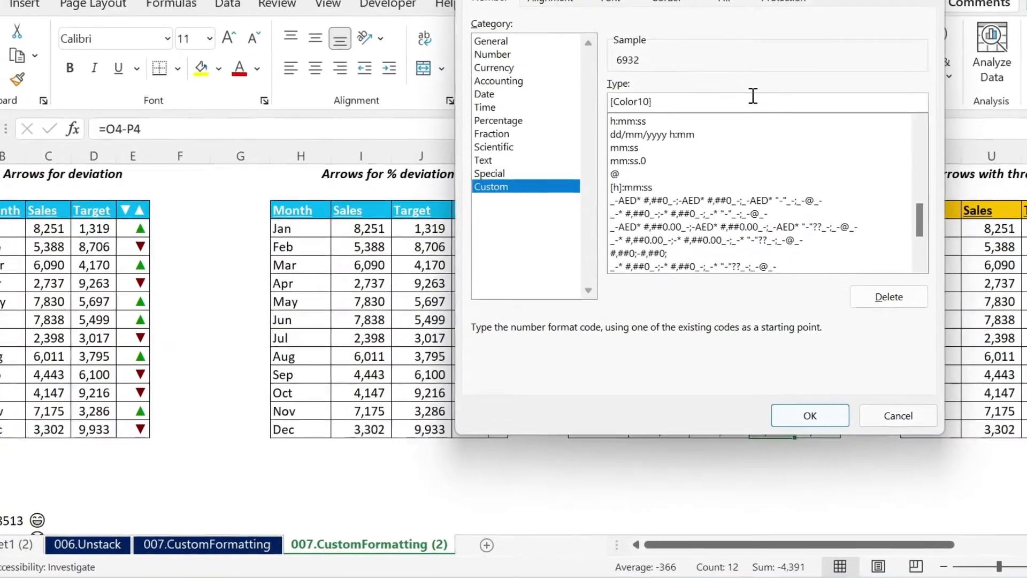
Step: Copy the grinning face from the untitled Notepad document and add it in double quotes after [Color10] in the format code
type("\"")
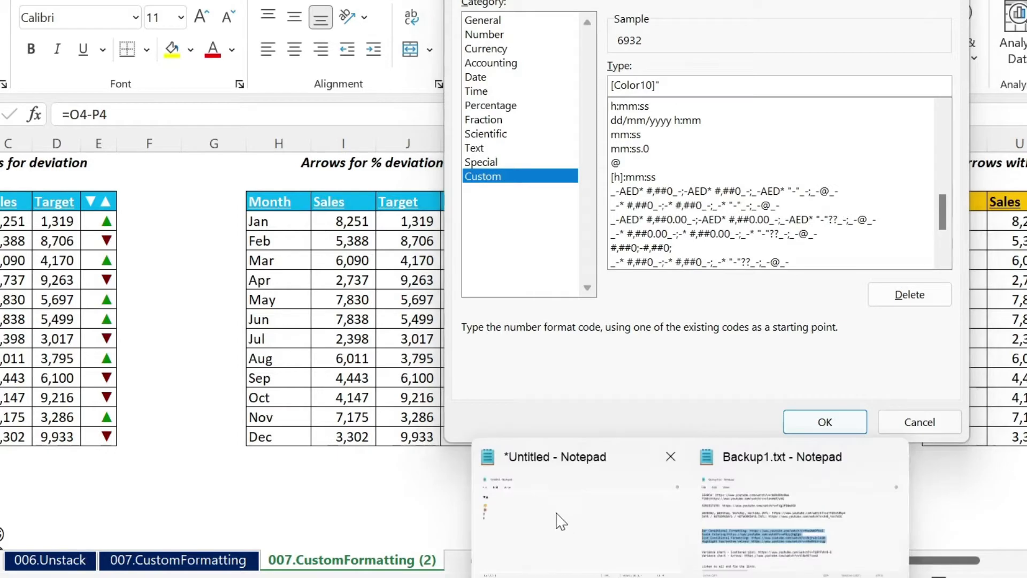
left_click(559, 508)
double_click(27, 161)
key("ctrl+c")
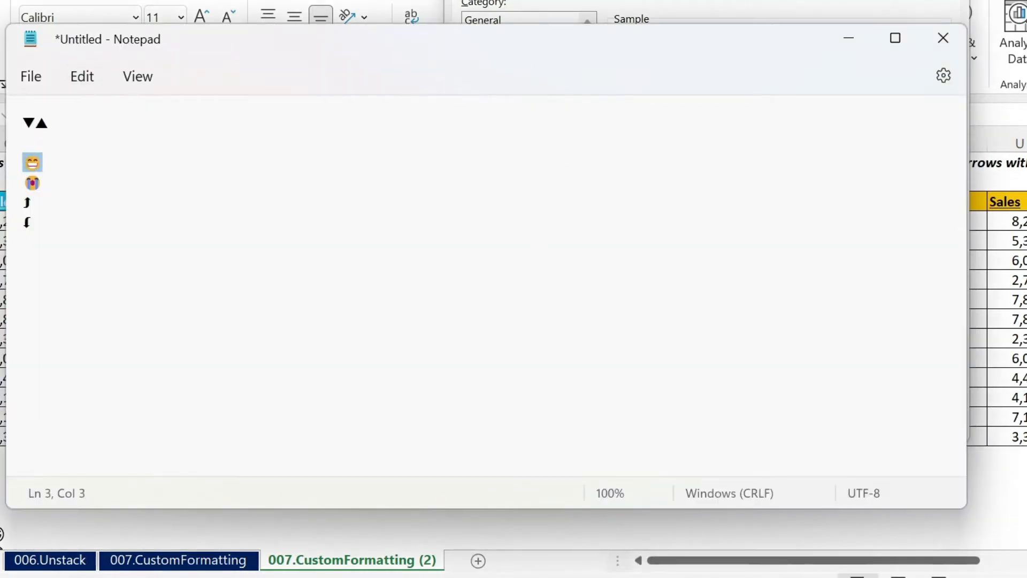
key("alt+Tab")
key("ctrl+v")
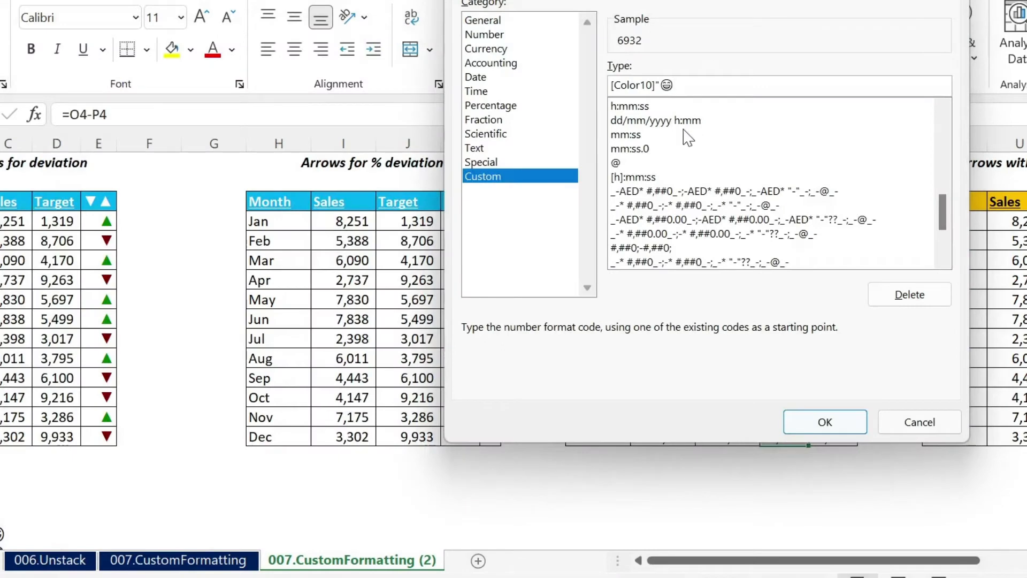
type("\"")
Step: Add the negative section ;[color9] with the crying face from Notepad in double quotes and a closing semicolon, and apply the format to Q4:Q15
type("lor9]")
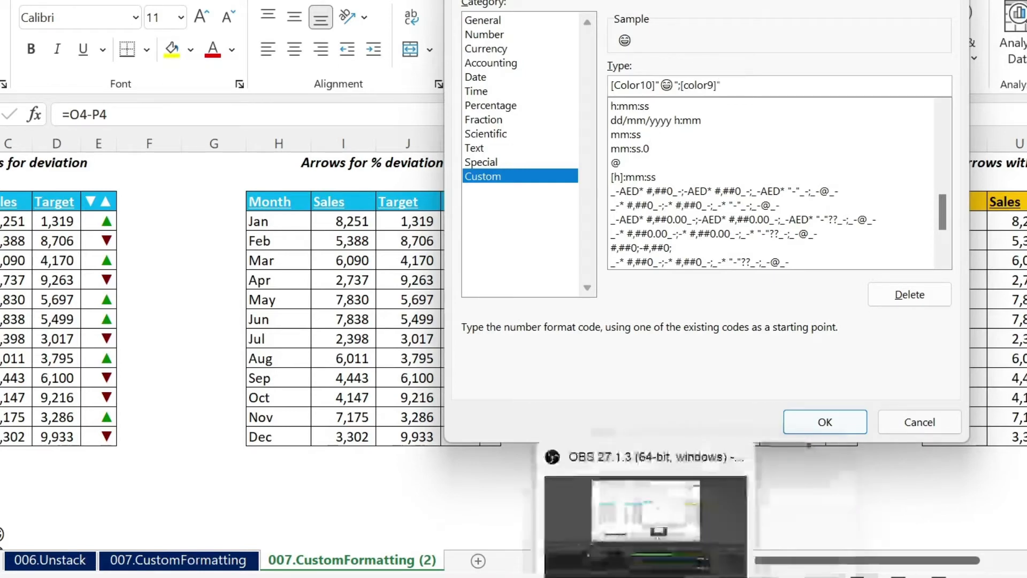
mouse_move(691, 576)
left_click(598, 506)
double_click(30, 184)
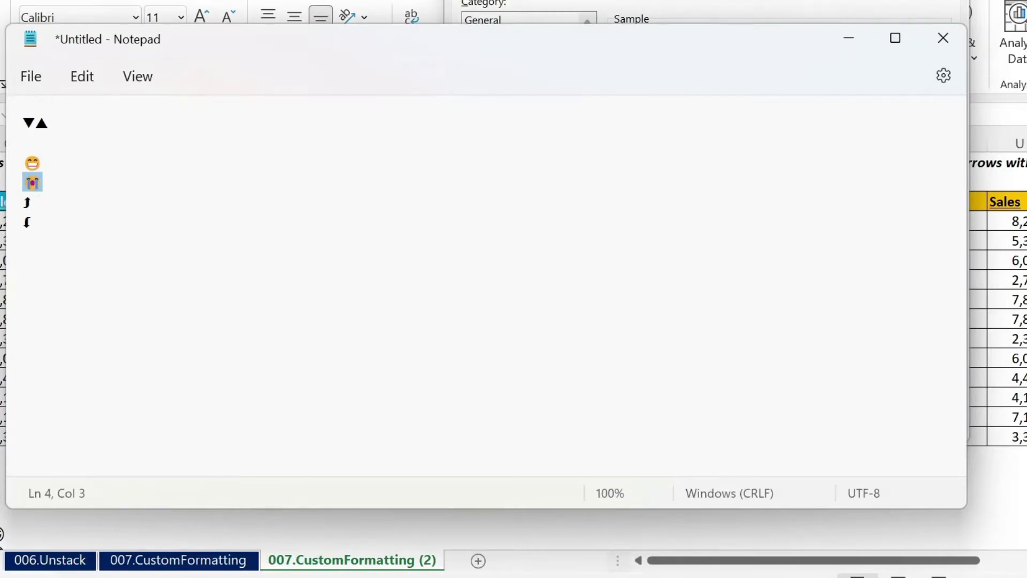
key("ctrl+c")
key("alt+Tab")
key("ctrl+v")
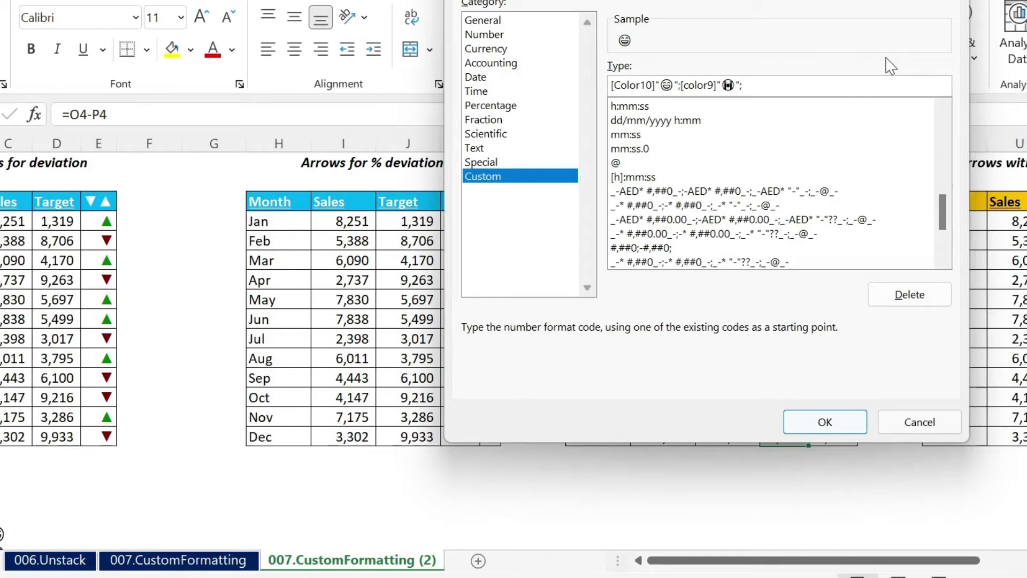
left_click(834, 425)
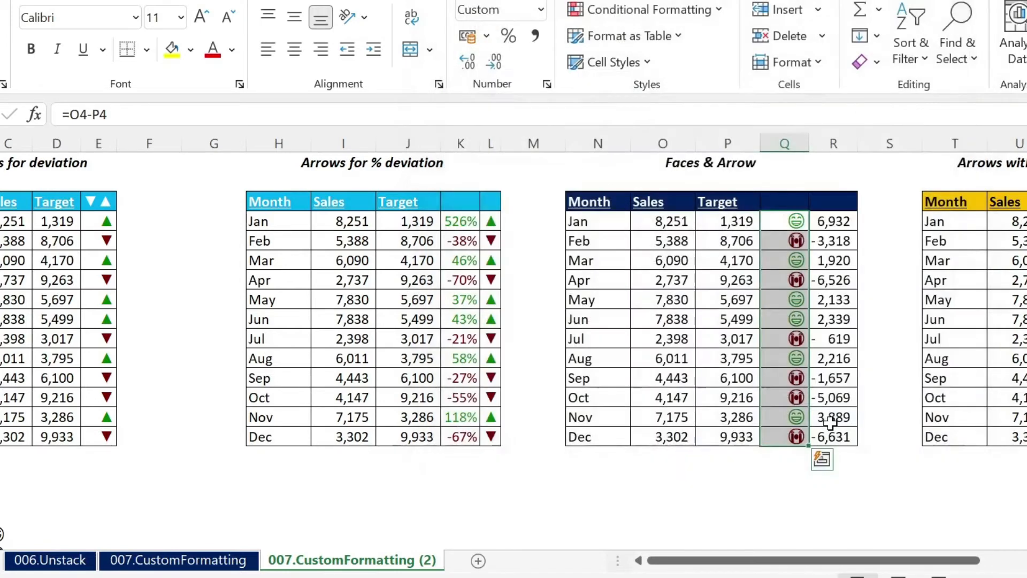
left_click(788, 460)
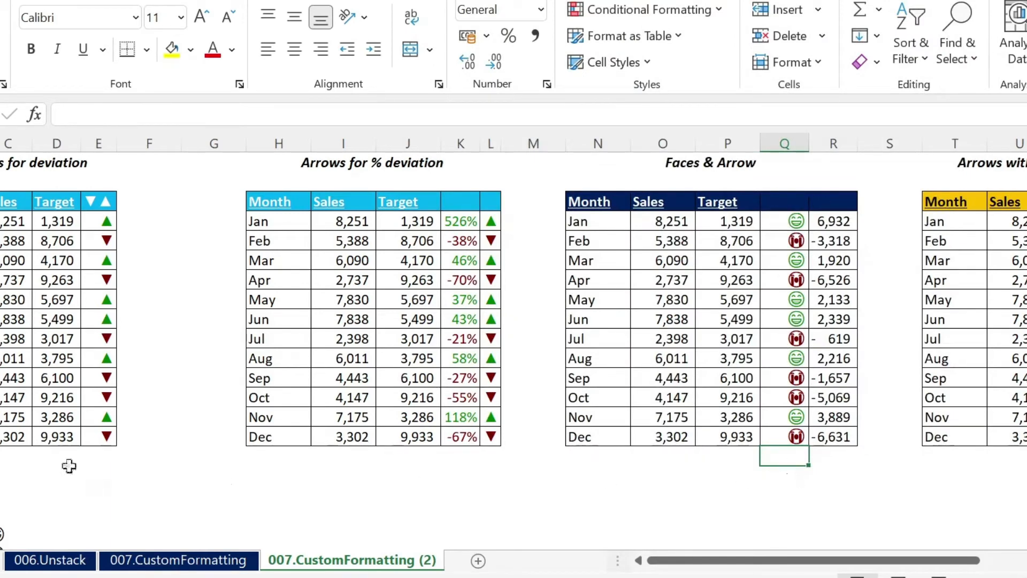
scroll(75, 445, "down", 1)
scroll(403, 406, "up", 1)
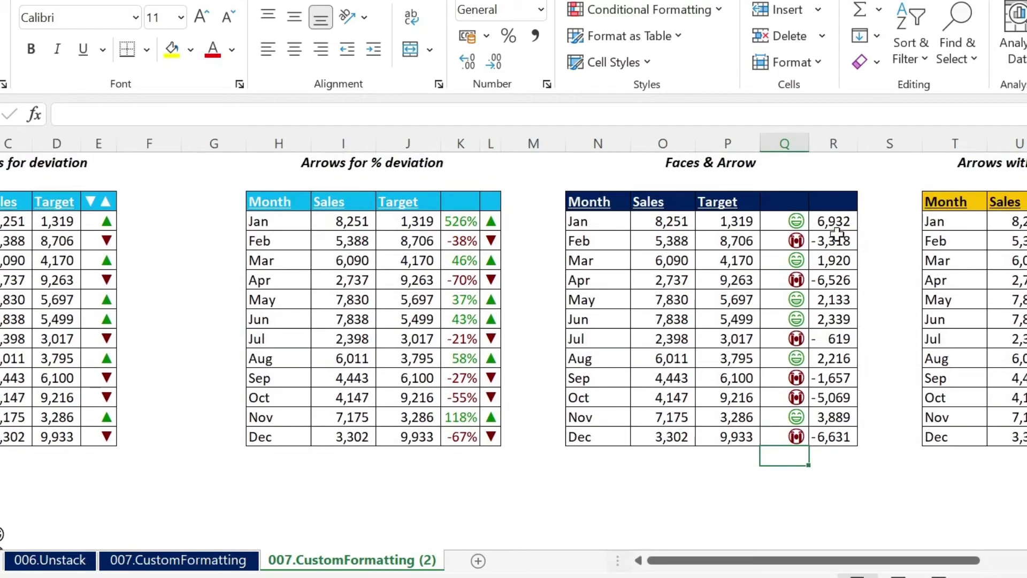
Step: Select R4:R15 and replace its custom number format with the color code [Color10]
left_click_drag(830, 219, 826, 436)
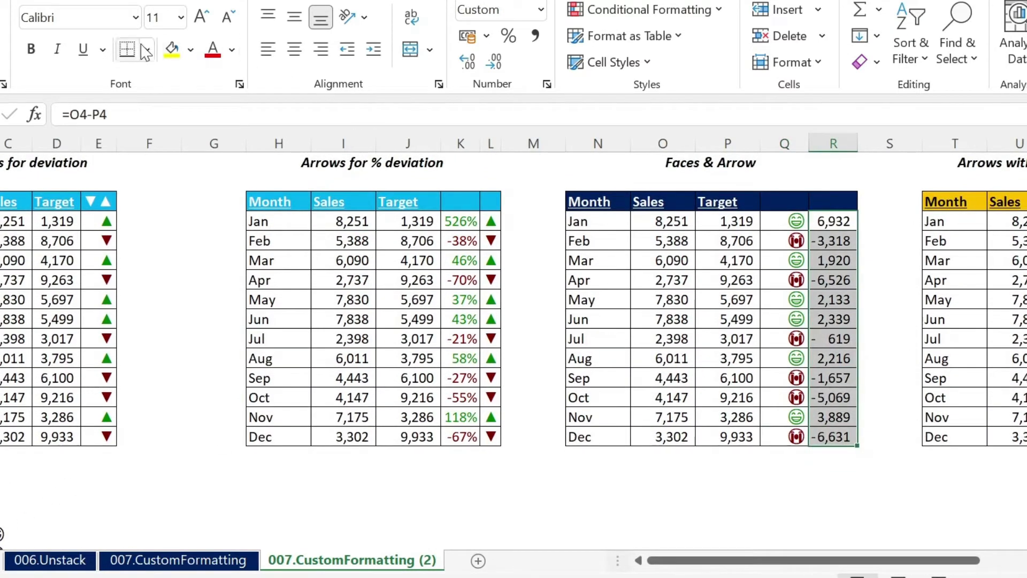
left_click(240, 86)
left_click(476, 1)
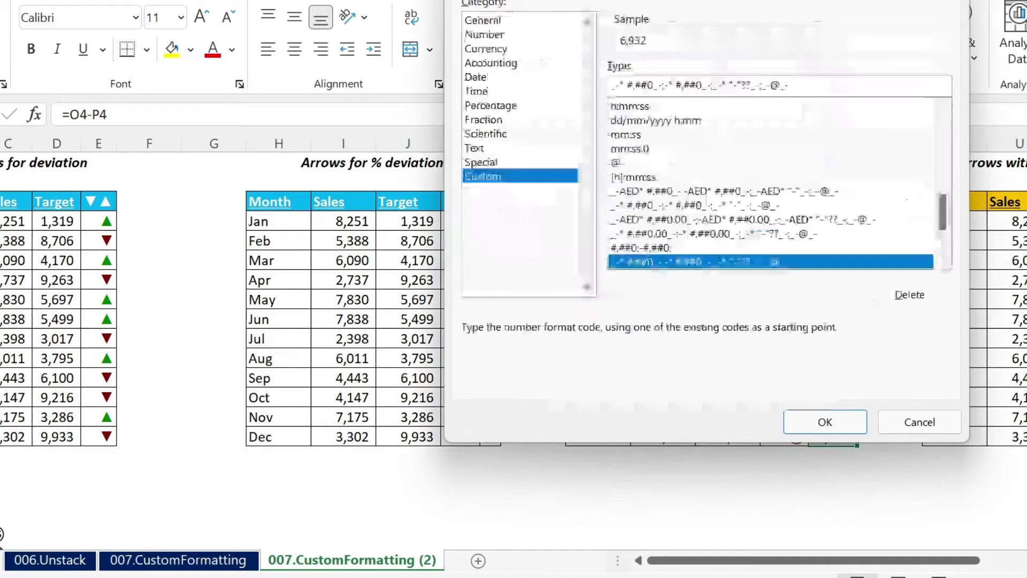
left_click_drag(786, 85, 443, 90)
type("[Col")
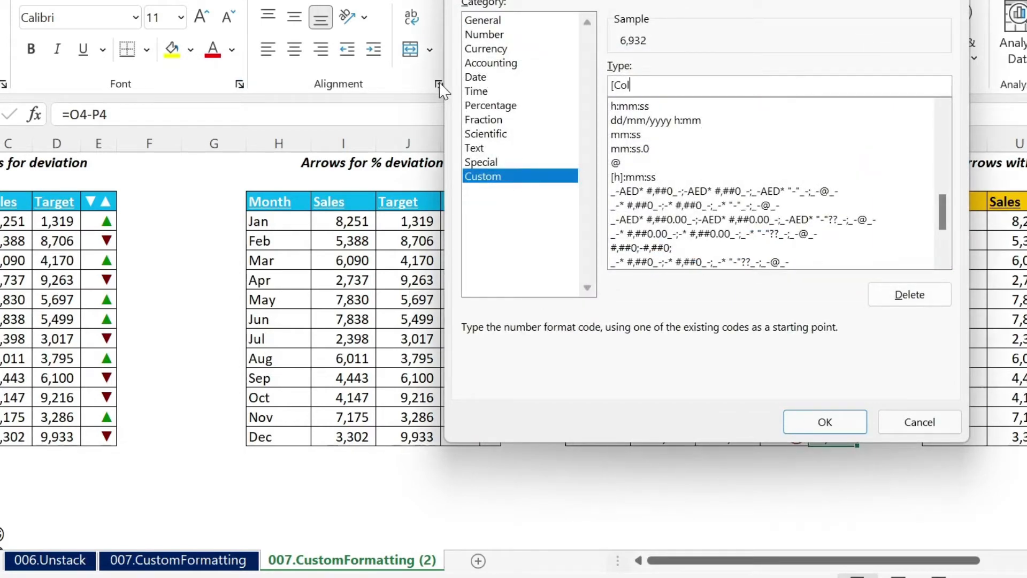
type("or10]")
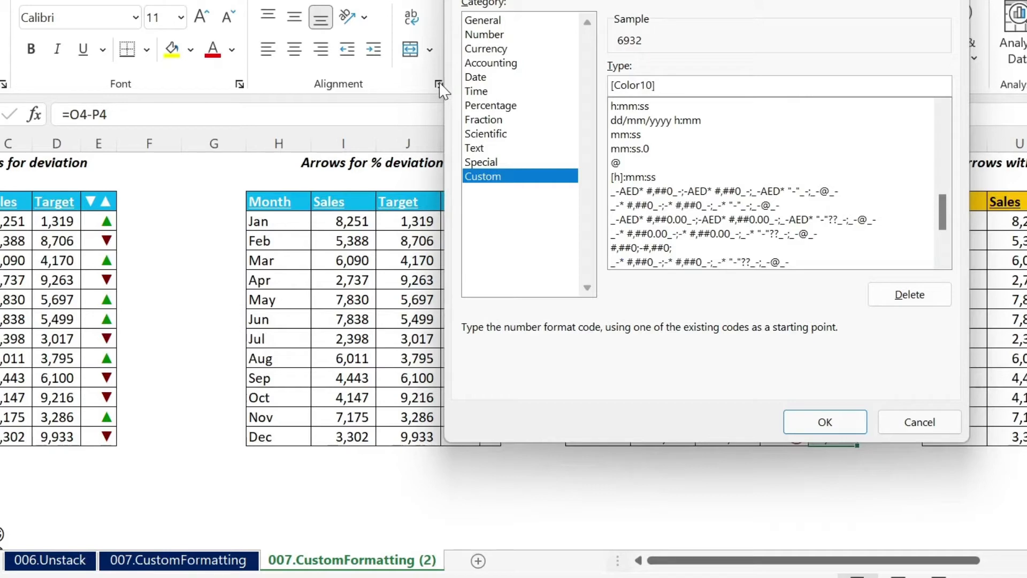
type("\"")
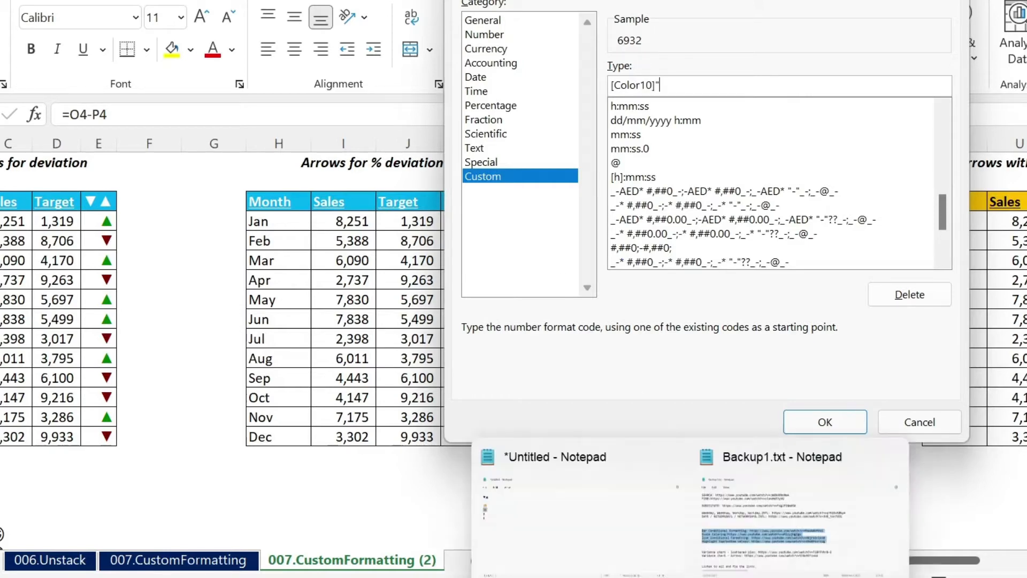
Step: Copy the up arrow from the untitled Notepad document and add it in double quotes after [Color10] in the format code
left_click(554, 527)
double_click(26, 206)
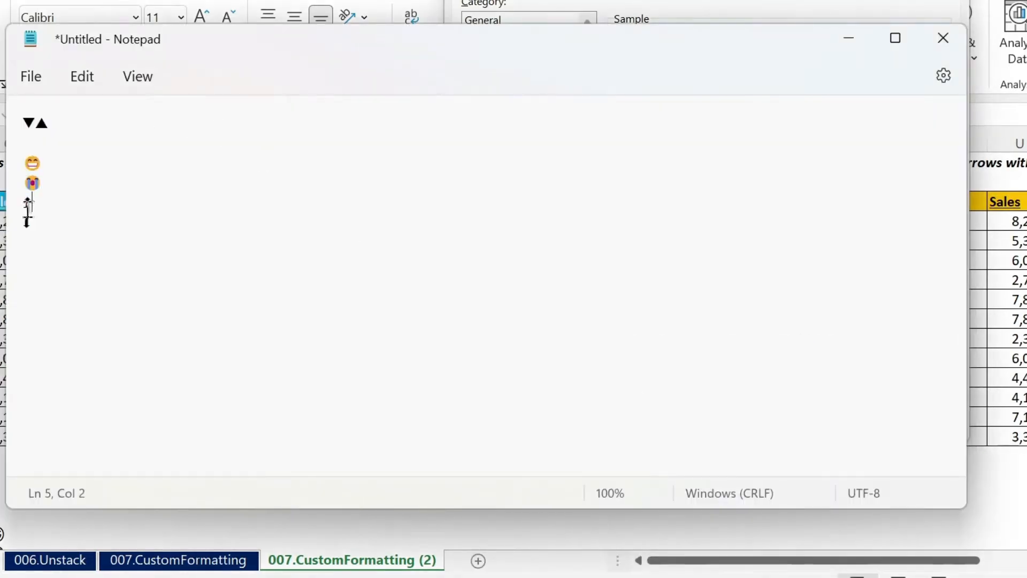
key("ctrl+c")
key("alt+Tab")
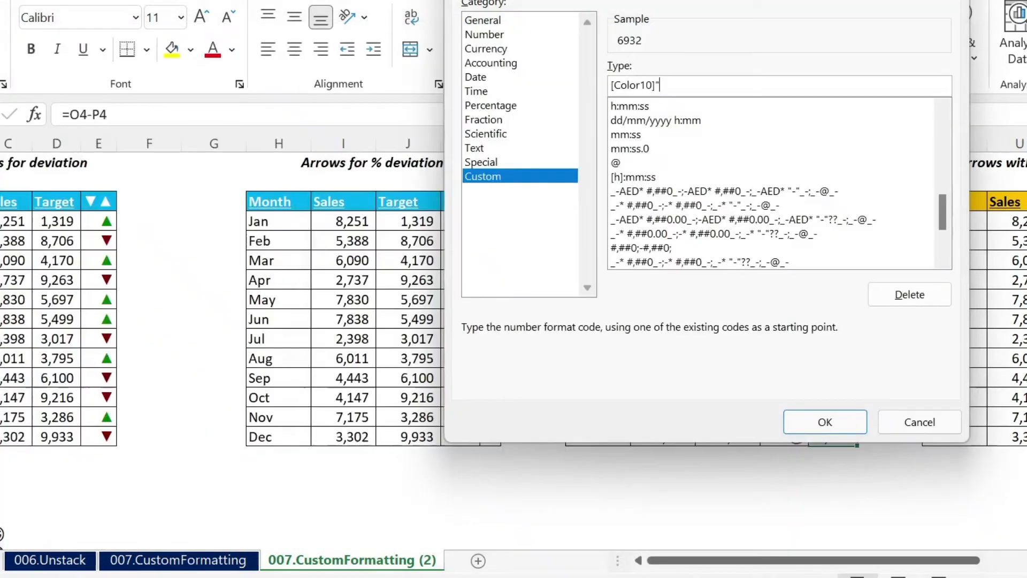
key("ctrl+v")
type("\"")
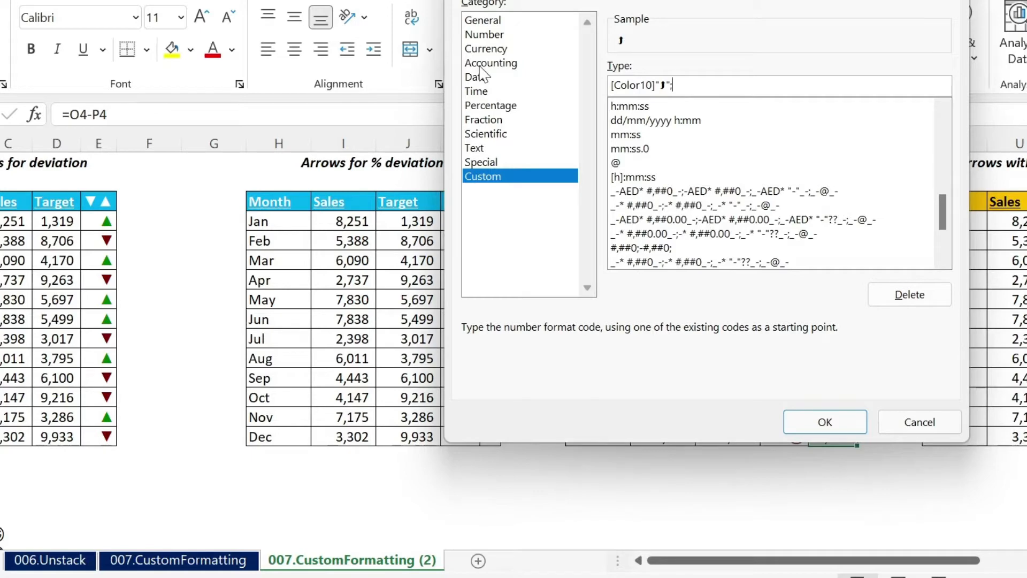
type(";[color9")
Step: Add the negative section ;[color9] with the down arrow from Notepad in double quotes and a closing semicolon, and apply the format to R4:R15
mouse_move(696, 572)
left_click(581, 533)
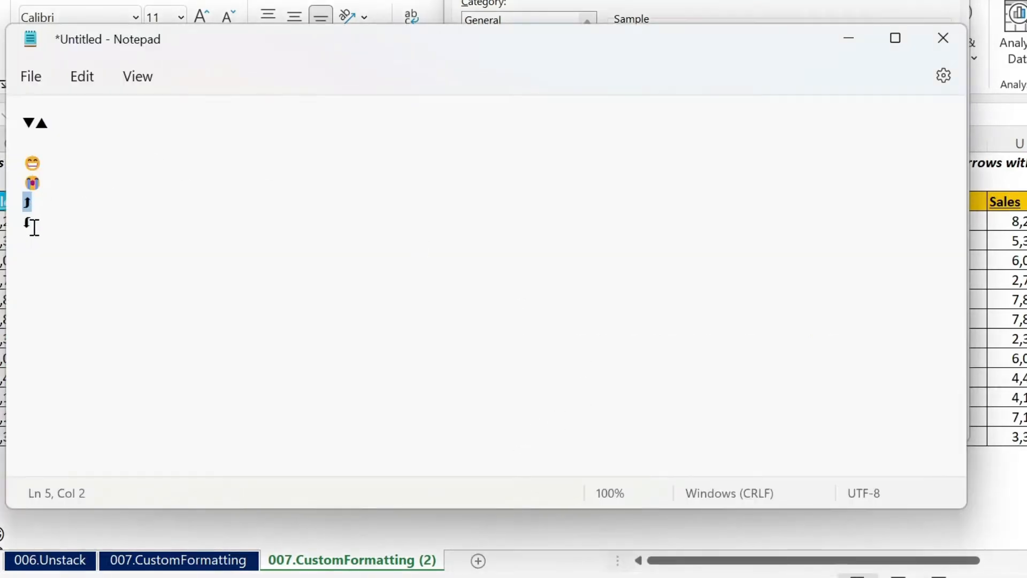
left_click_drag(33, 219, 16, 230)
key("ctrl+c")
key("alt+Tab")
key("ctrl+v")
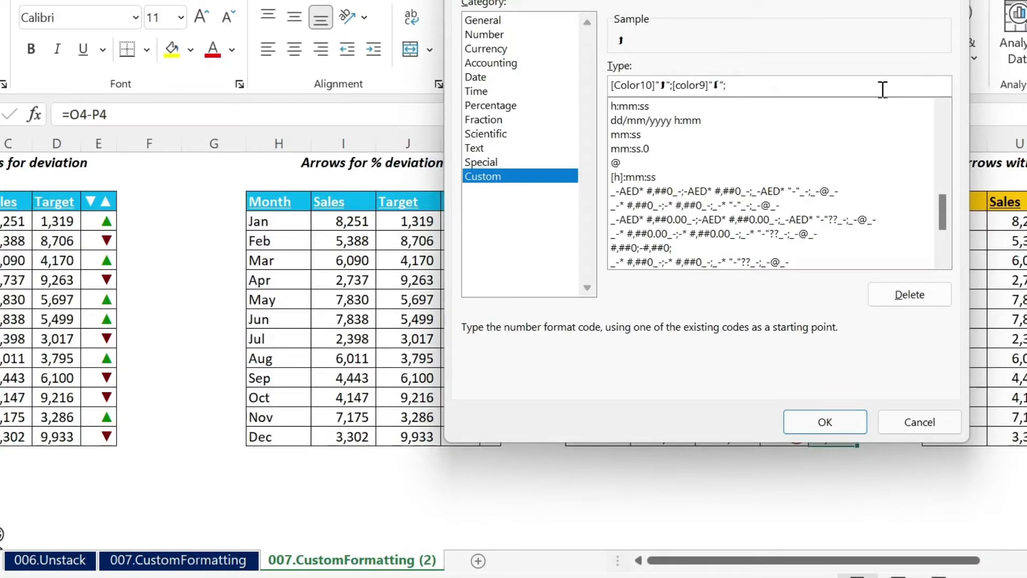
left_click(826, 421)
Step: Autofit the widths of columns R and Q to their arrow and face symbols
left_click(876, 278)
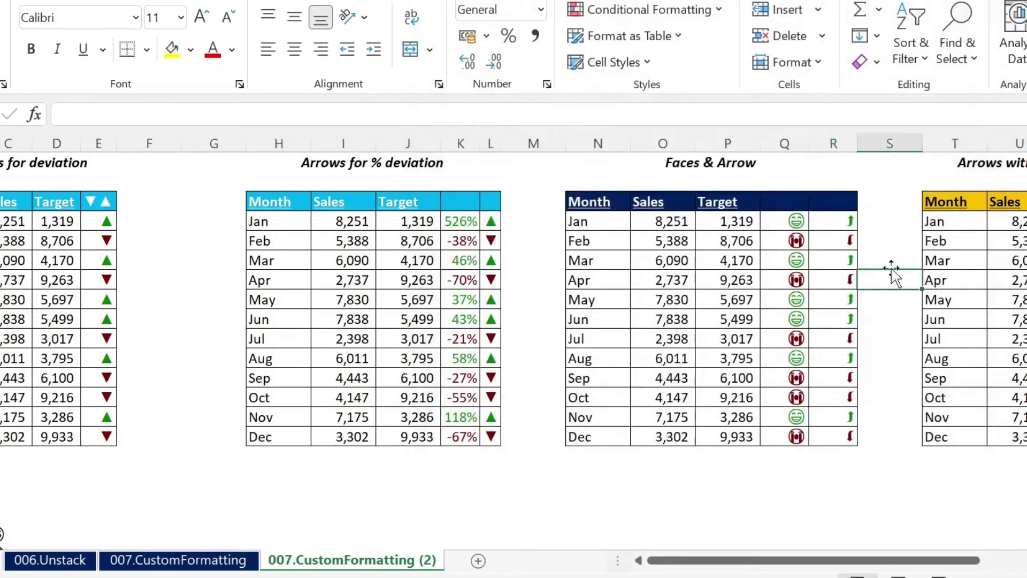
double_click(857, 143)
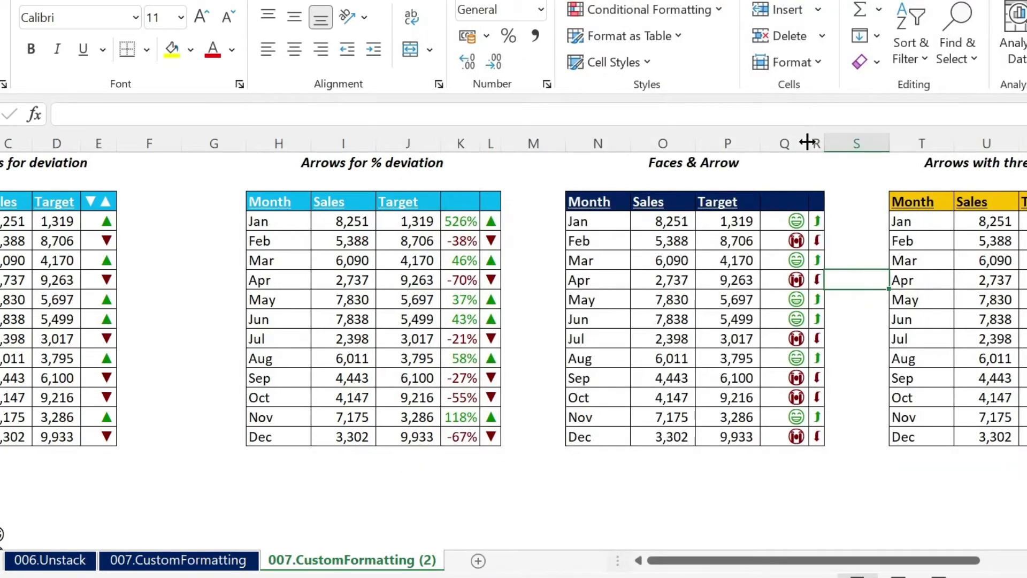
double_click(807, 143)
left_click(836, 379)
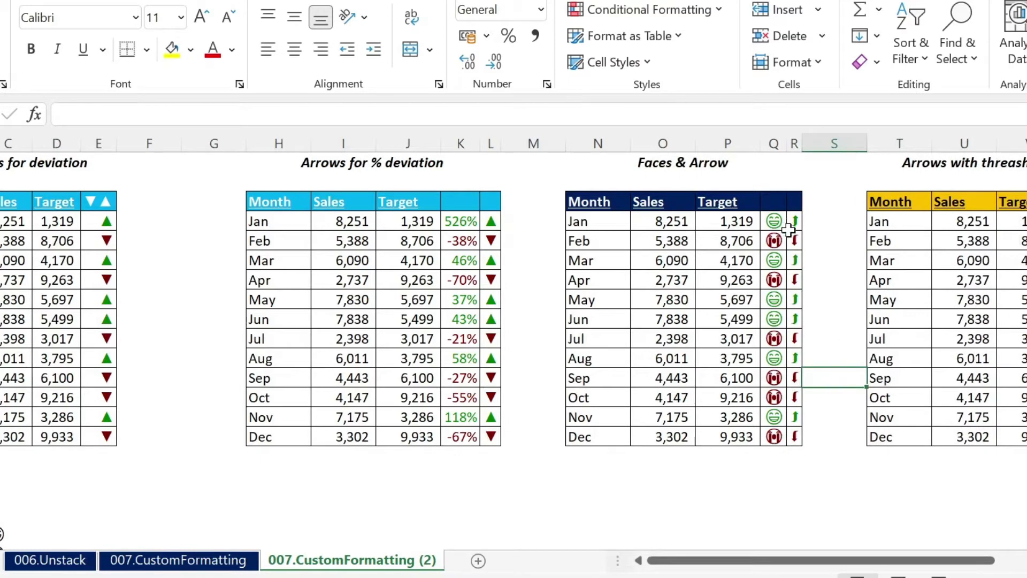
Step: Compare the arrows in column L with the threshold arrows in W4:W15 on the 007.CustomFormatting sheet
left_click_drag(904, 561, 1011, 562)
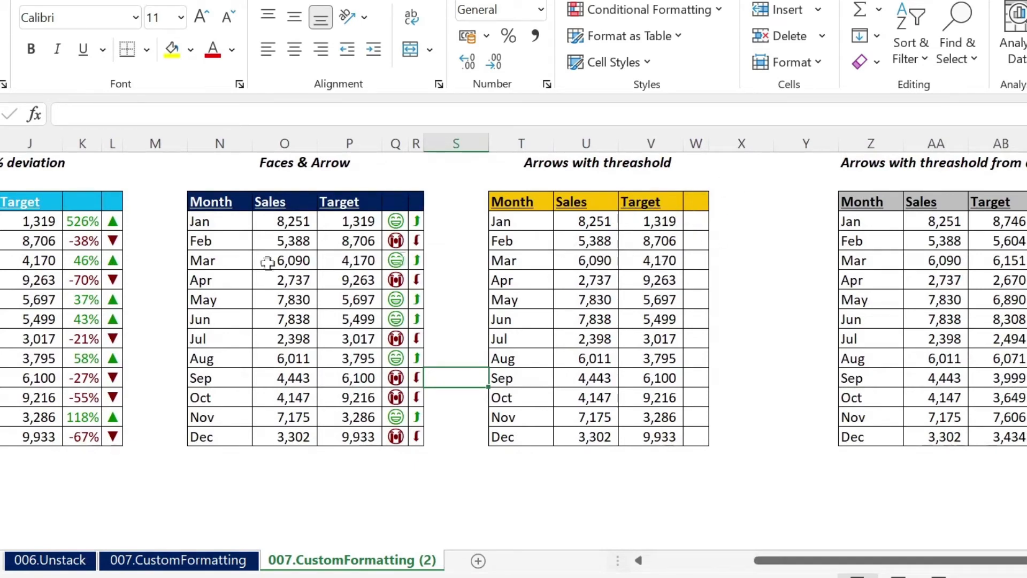
left_click_drag(112, 221, 107, 420)
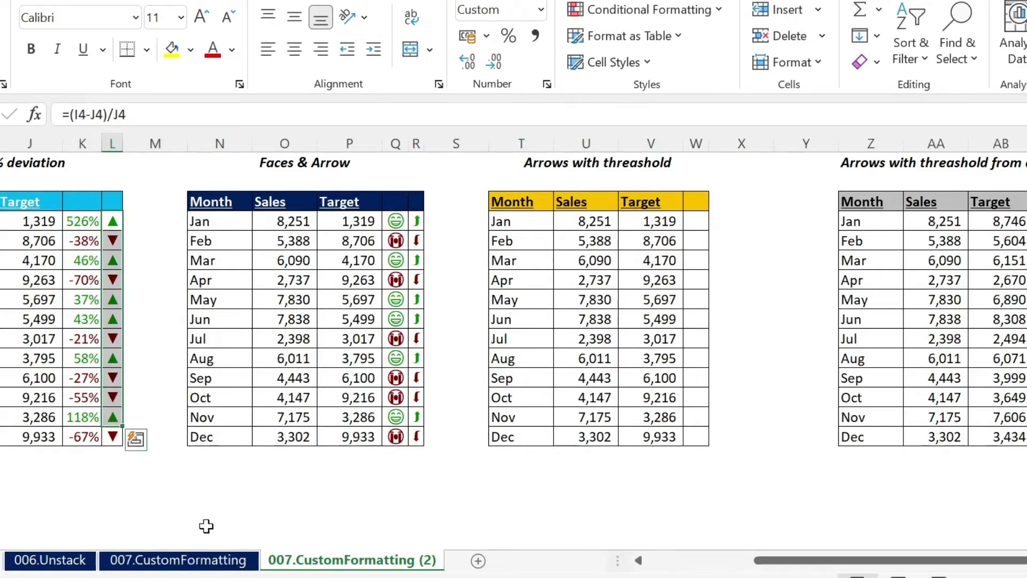
left_click(206, 560)
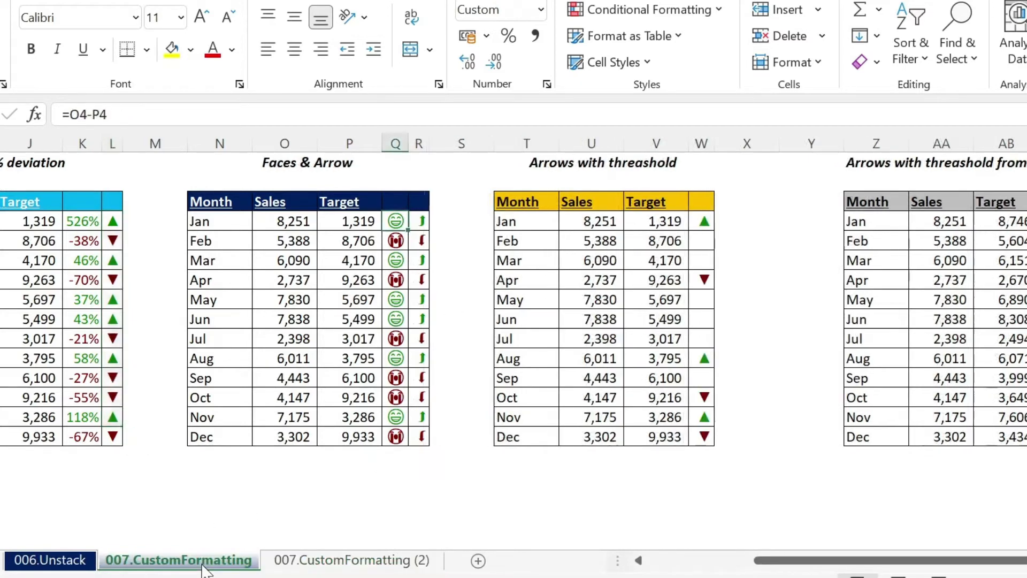
left_click(698, 224)
left_click_drag(703, 220, 699, 442)
left_click_drag(703, 241, 703, 260)
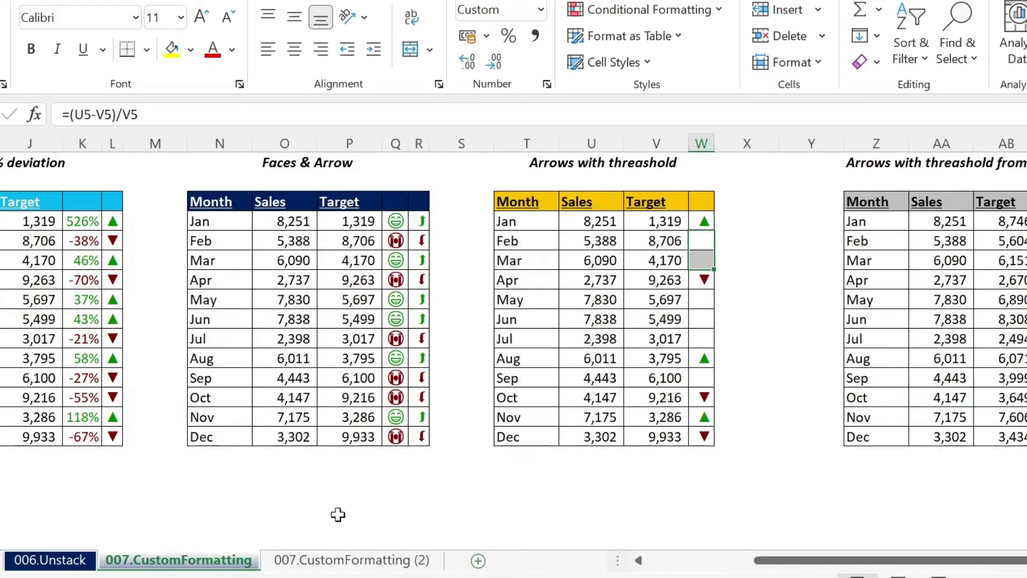
Step: On the 007.CustomFormatting (2) sheet, enter the deviation formula =(U4-V4)/V4 in W4
left_click(316, 560)
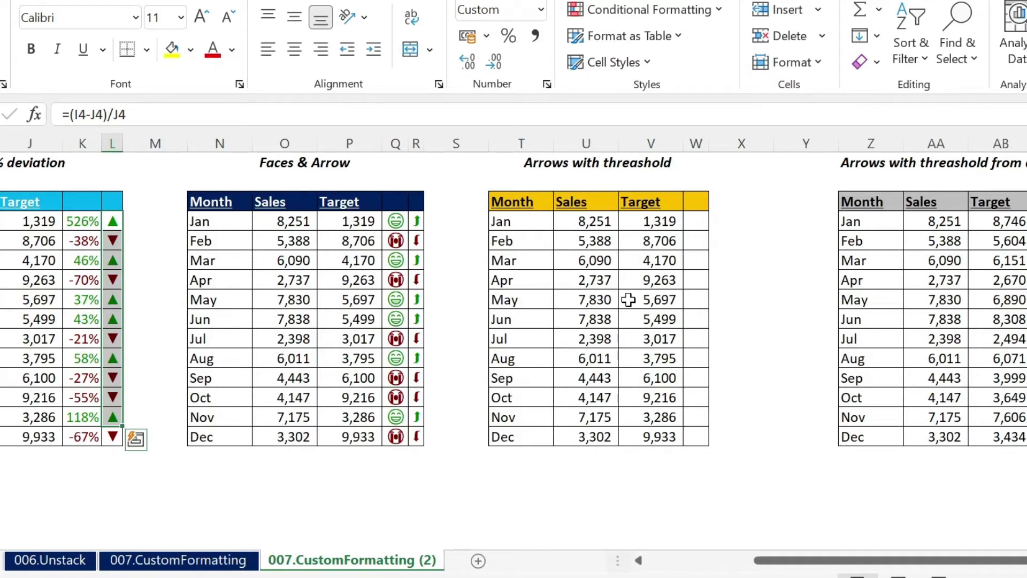
left_click(696, 219)
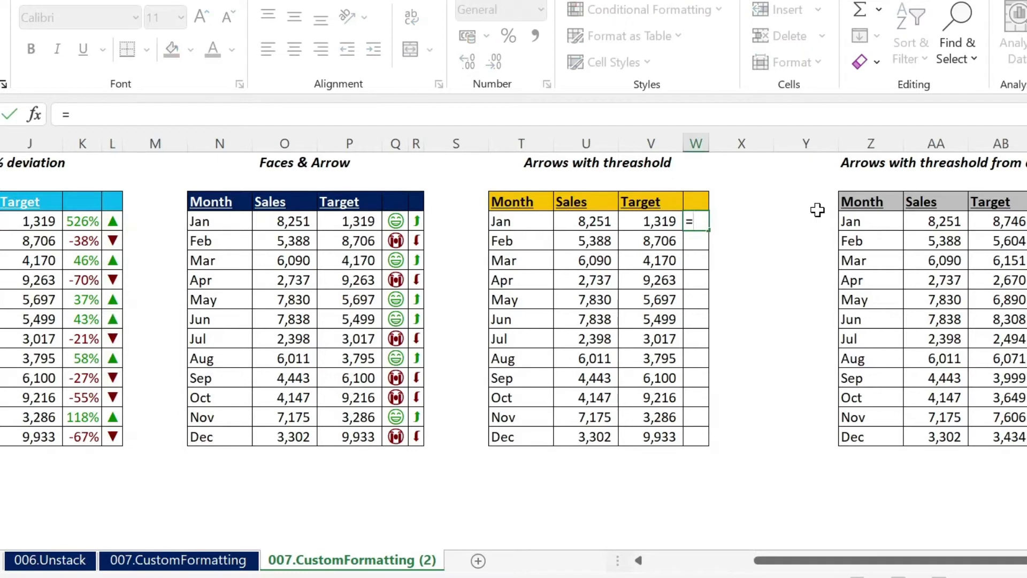
type("=(")
left_click(584, 221)
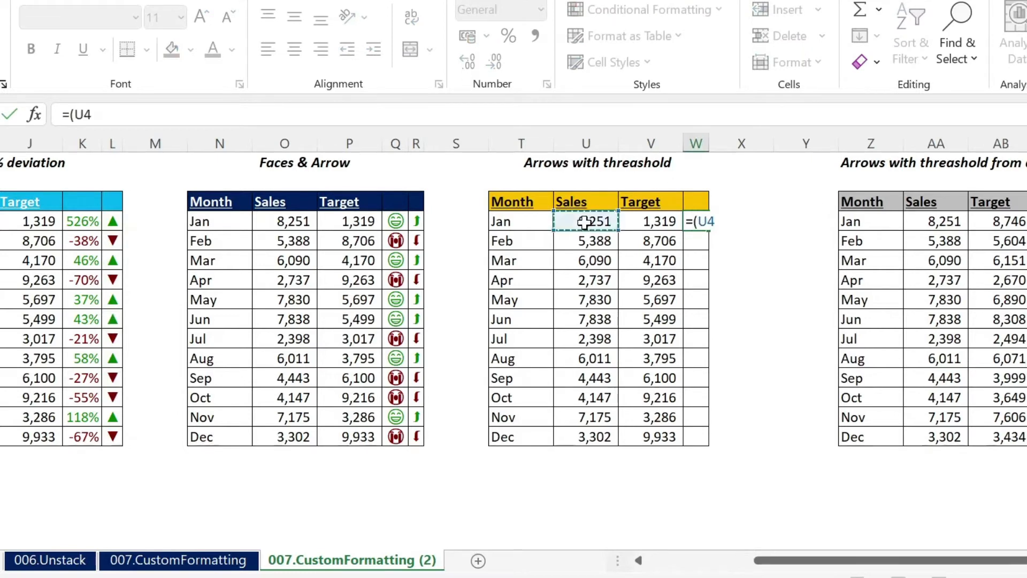
type("-")
left_click(632, 223)
type(")/")
left_click(638, 224)
key("Return")
Step: Format W4 as a percentage, autofit column W, and fill the formula down to W15
left_click(701, 222)
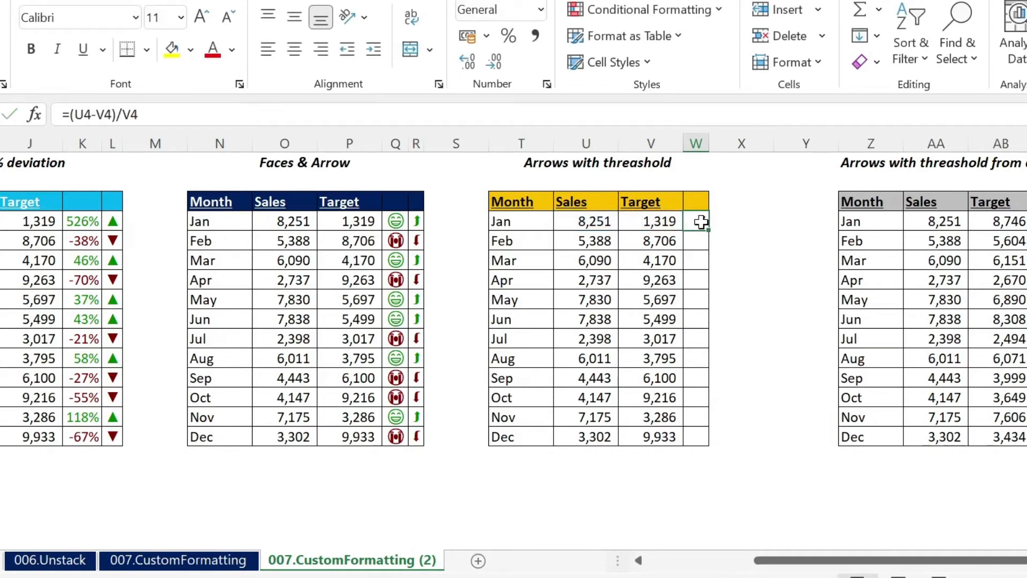
left_click(509, 37)
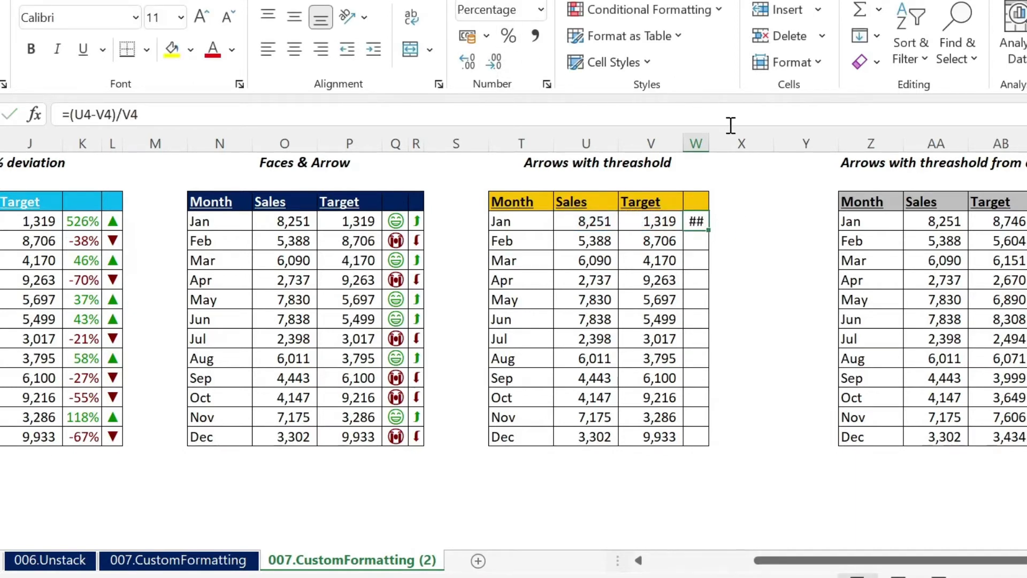
double_click(709, 143)
left_click_drag(722, 229, 711, 439)
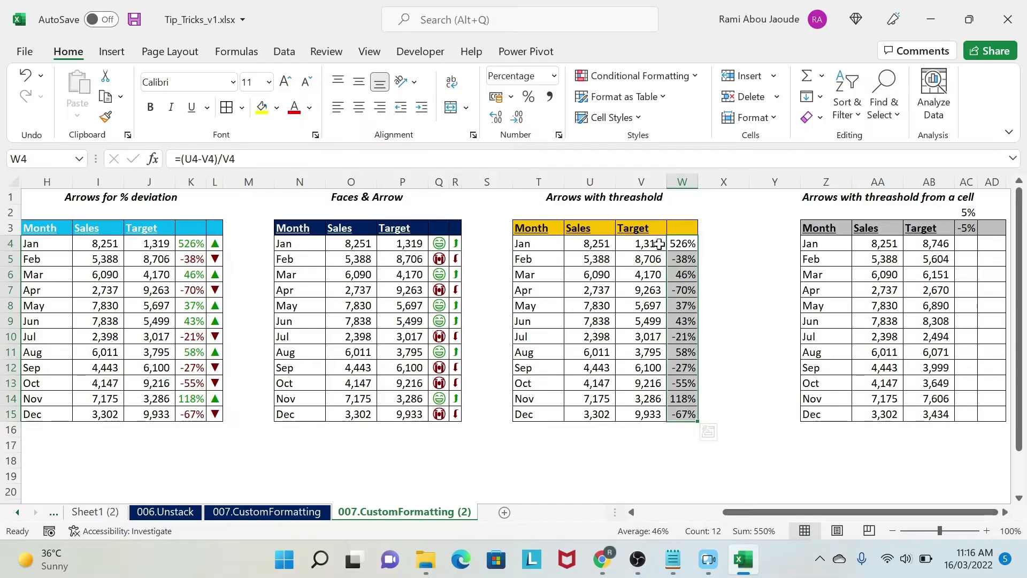
Step: Start a custom number format for W4:W15, replacing the existing code with [Color10]
left_click(316, 135)
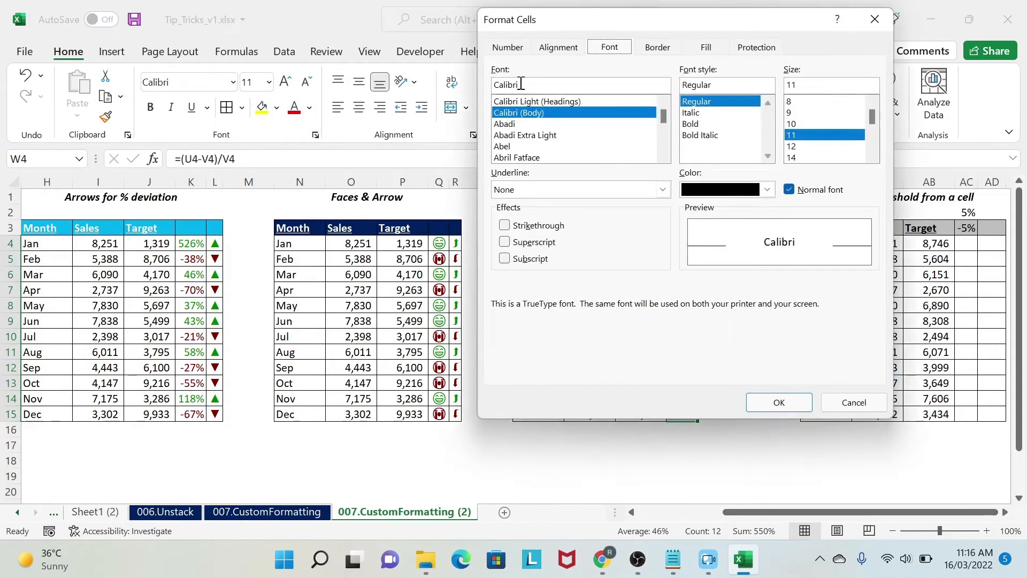
left_click(500, 50)
left_click(513, 208)
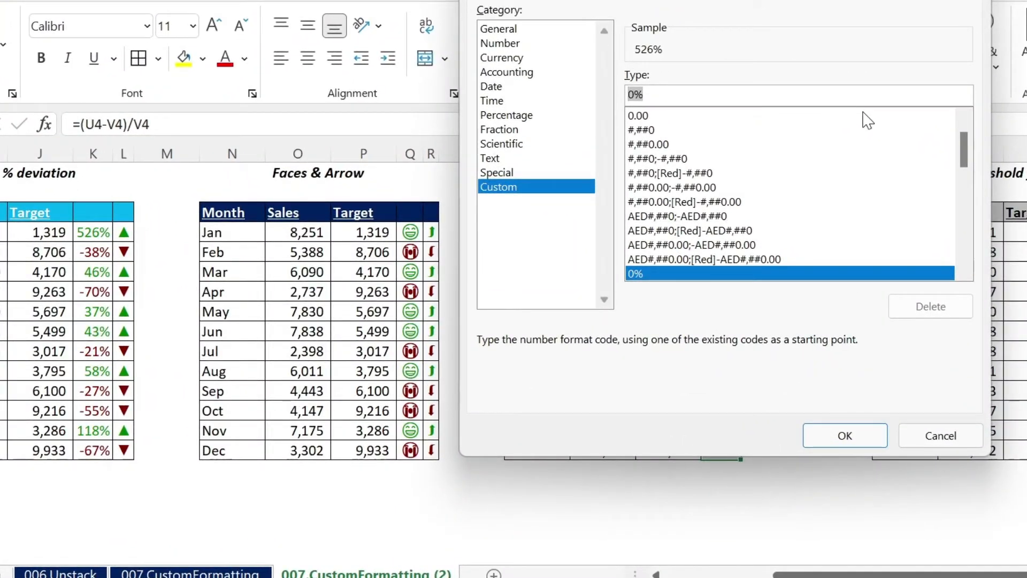
key("BackSpace")
type("[Color10]")
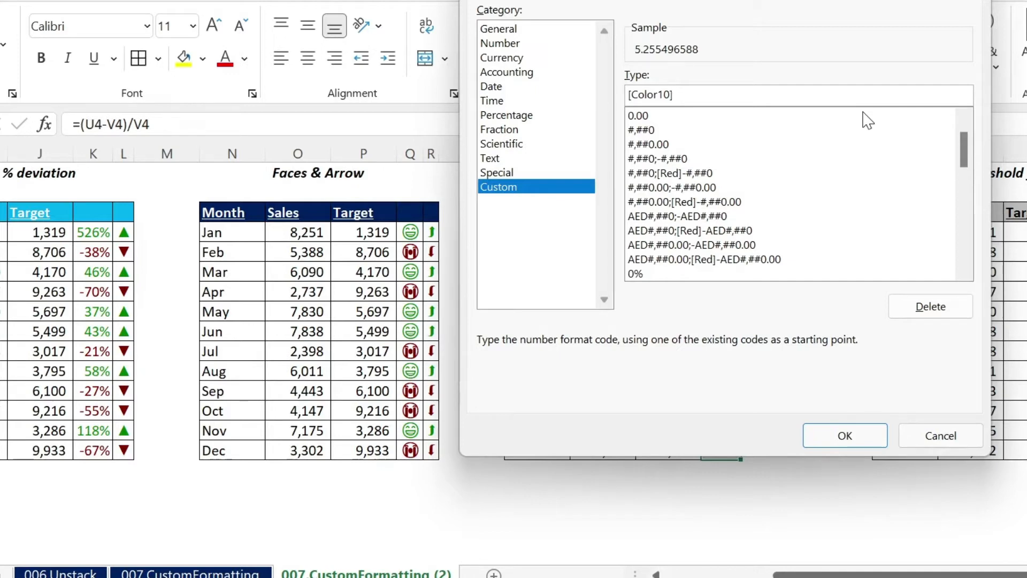
type("\"")
Step: Add the up arrow ▲ from the untitled Notepad document in double quotes after [Color10], followed by a semicolon
left_click(561, 498)
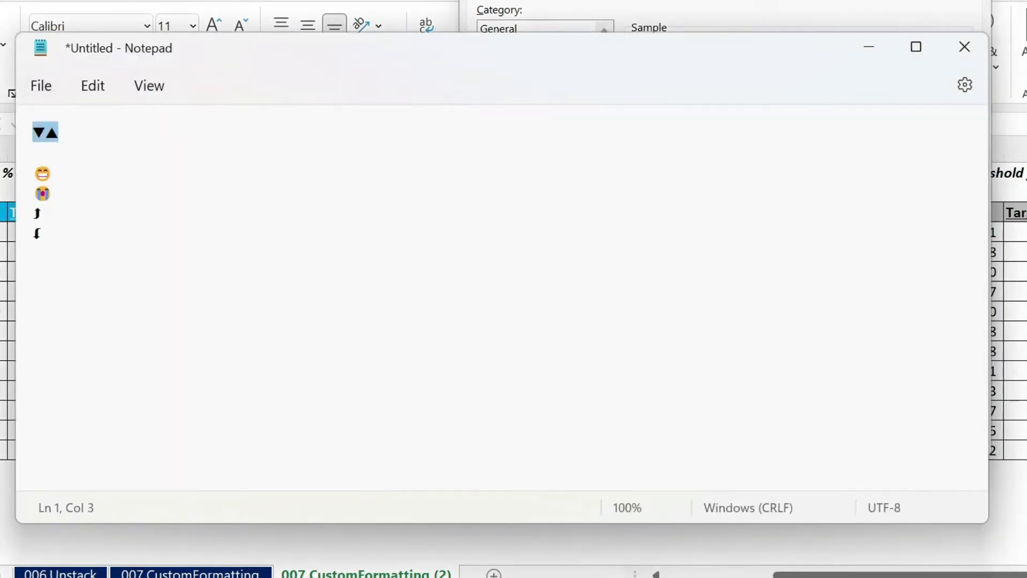
key("alt+Tab")
type("▼▲")
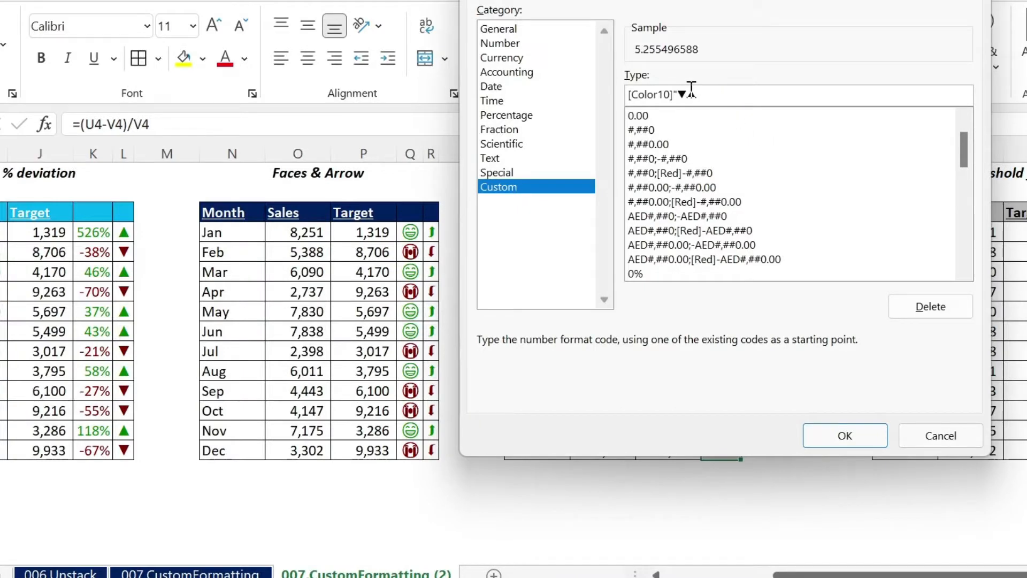
key("End")
type("\"▲")
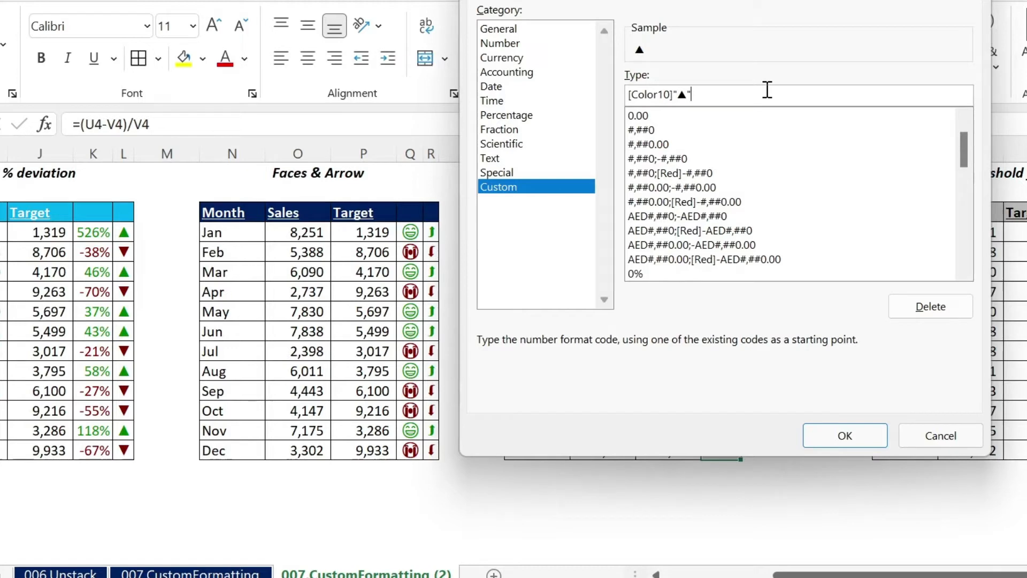
type("\";")
Step: Insert the condition [>0.5] between [Color10] and the quoted up arrow in the format code
key("Left")
key("Left")
key("Left")
key("Left")
type("[")
type("]")
key("Left")
type(">0.5")
Step: Add a second section [Color9] with the down arrow ▼ in double quotes and a closing semicolon to the format code
key("Right")
key("Right")
type(";[Color9")
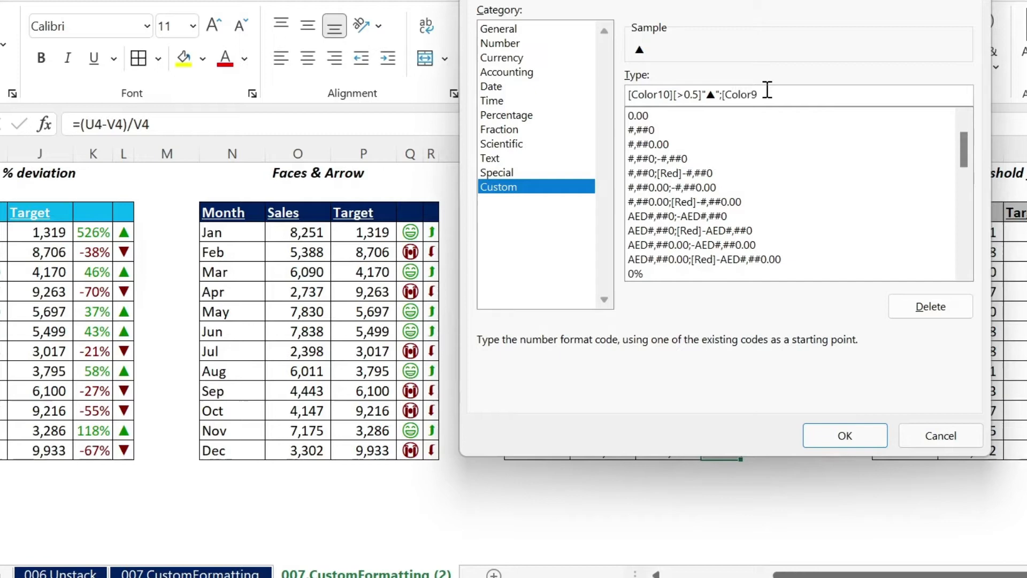
type("]\"")
type("▼▲")
key("BackSpace")
type("\"")
Step: Insert the condition [<-0.5] between [Color9] and the quoted down arrow in the format code
scroll(880, 225, "down", 10)
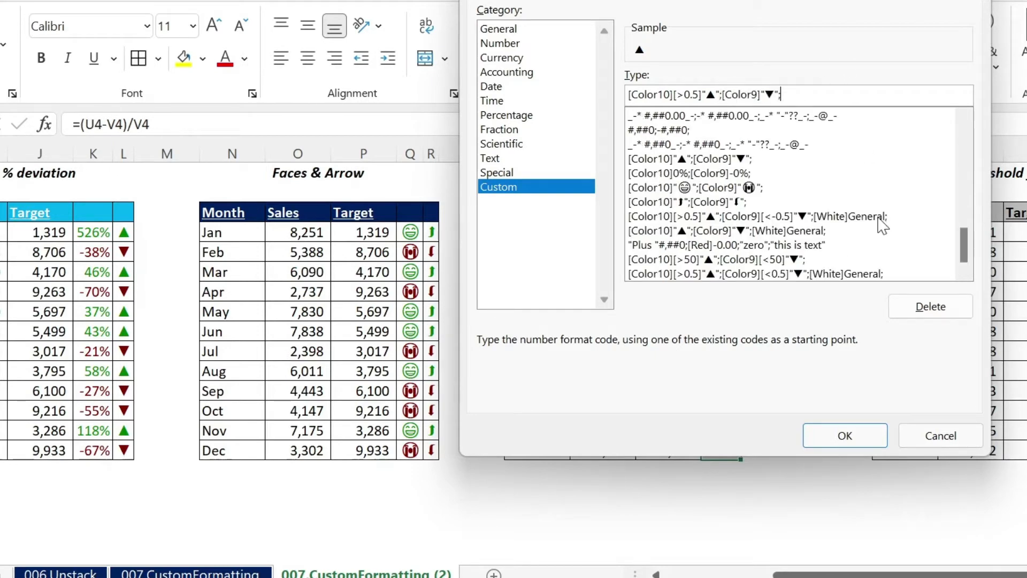
left_click(761, 98)
type("[Color9")
type("][")
type("<-0.")
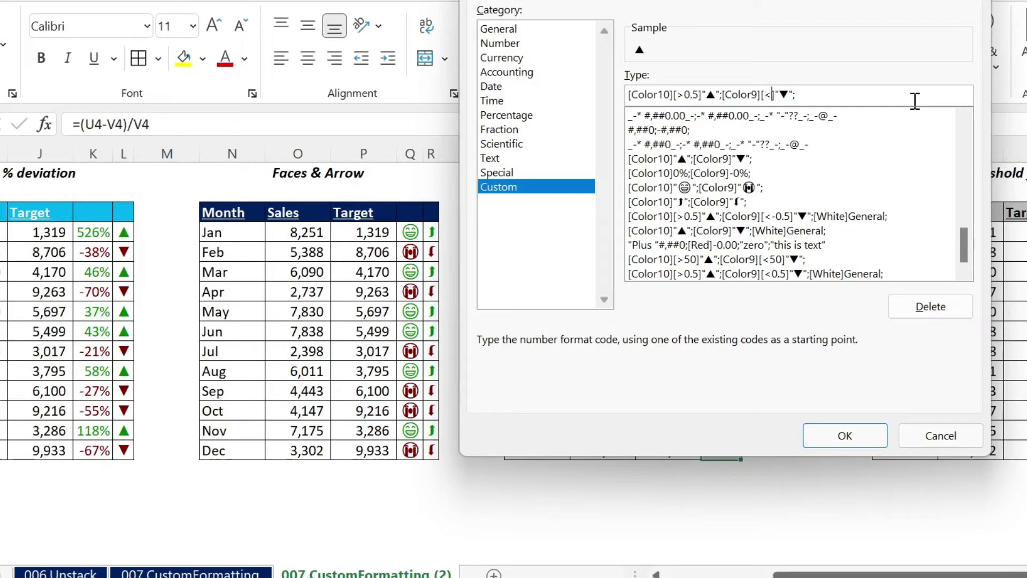
type("5")
Step: Add a third section [White] with a closing semicolon to the format code and apply it to W4:W15
key("Right")
key("Right")
key("Right")
key("Right")
key("Right")
type("[White]")
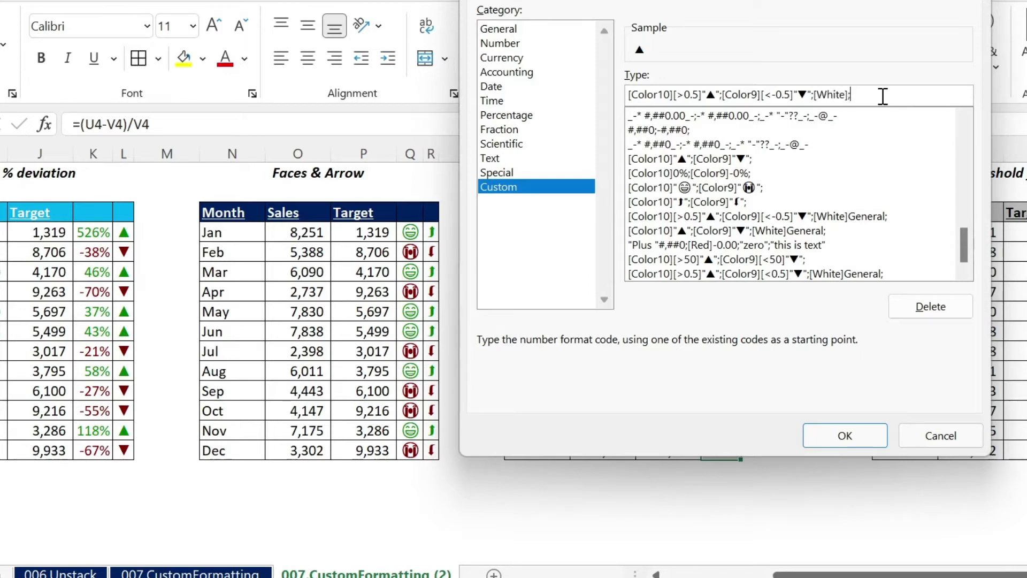
left_click(846, 435)
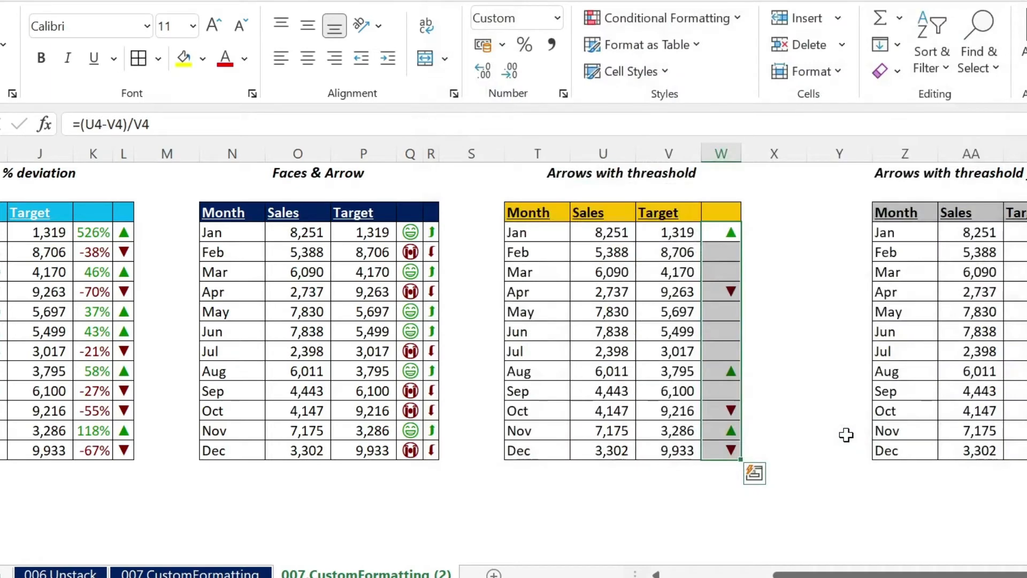
Step: Narrow column W to fit its arrow symbols
left_click(842, 328)
mouse_move(739, 153)
left_mouse_down()
mouse_move(792, 153)
mouse_move(727, 155)
left_mouse_up()
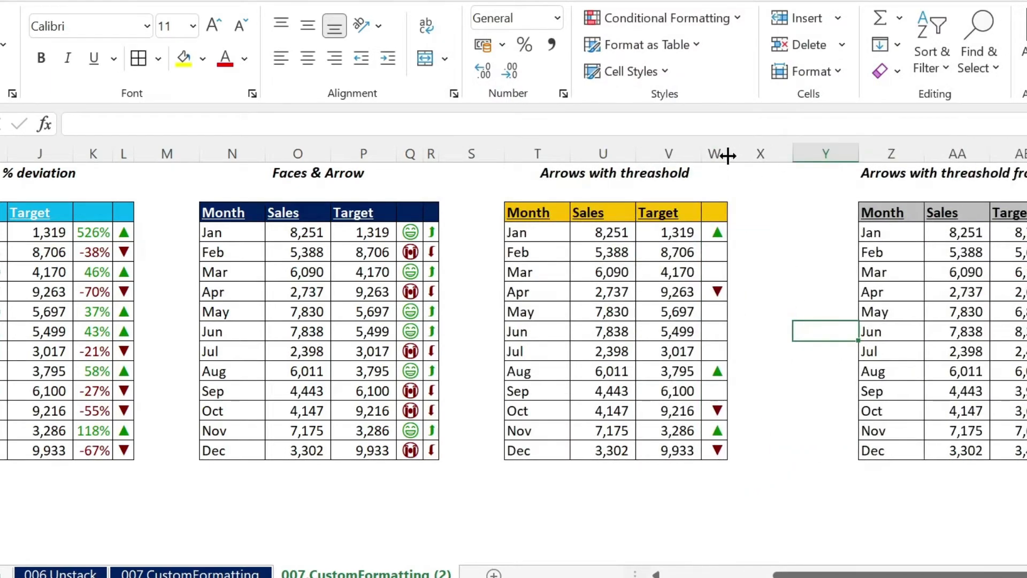
left_click(737, 270)
left_click_drag(864, 574, 904, 575)
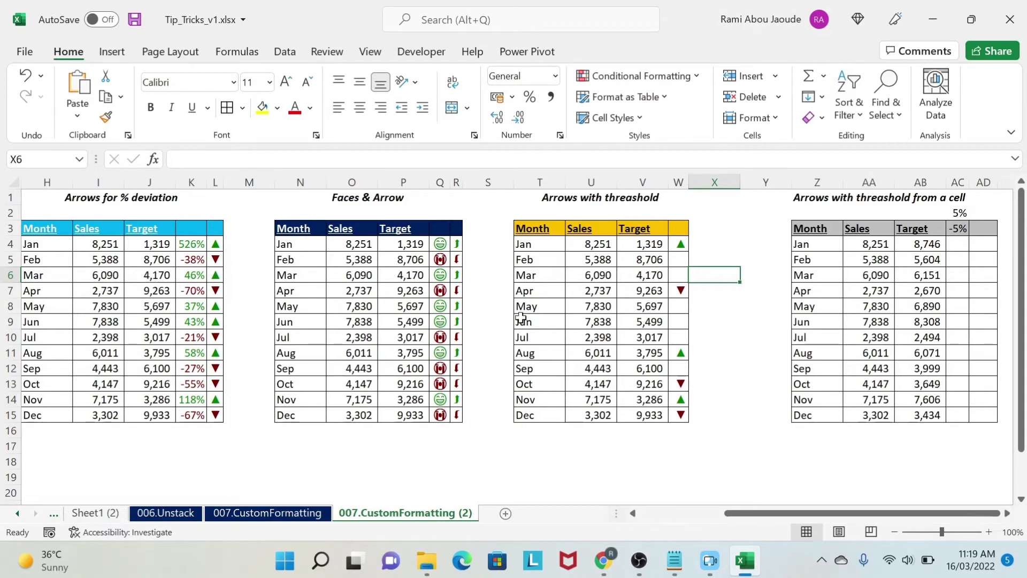
Step: In the table with thresholds from a cell, enter the deviation formula =(AA4-AB4)/AB4 in AC4
left_click_drag(961, 212, 961, 228)
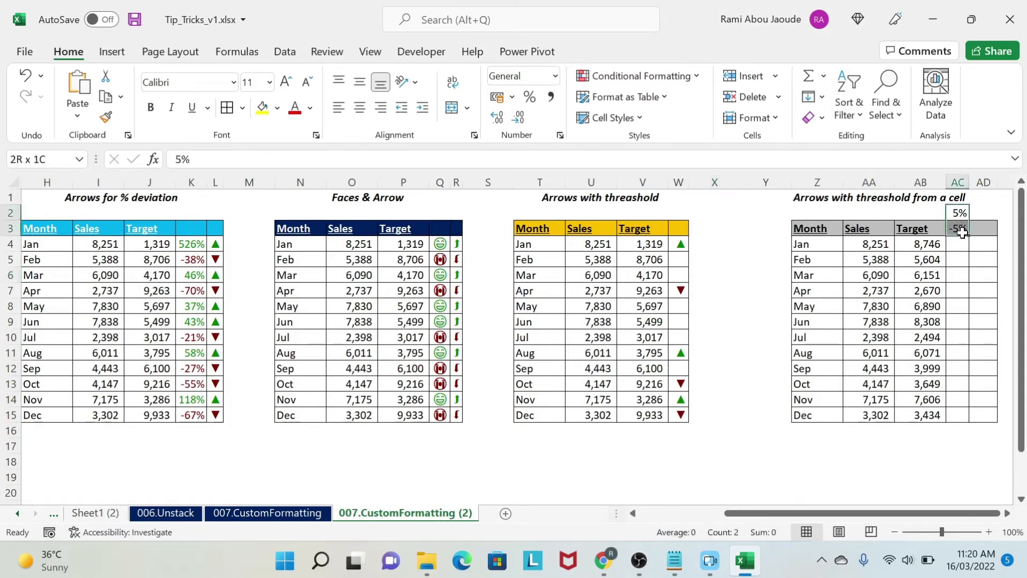
left_click(1008, 513)
left_click(1007, 513)
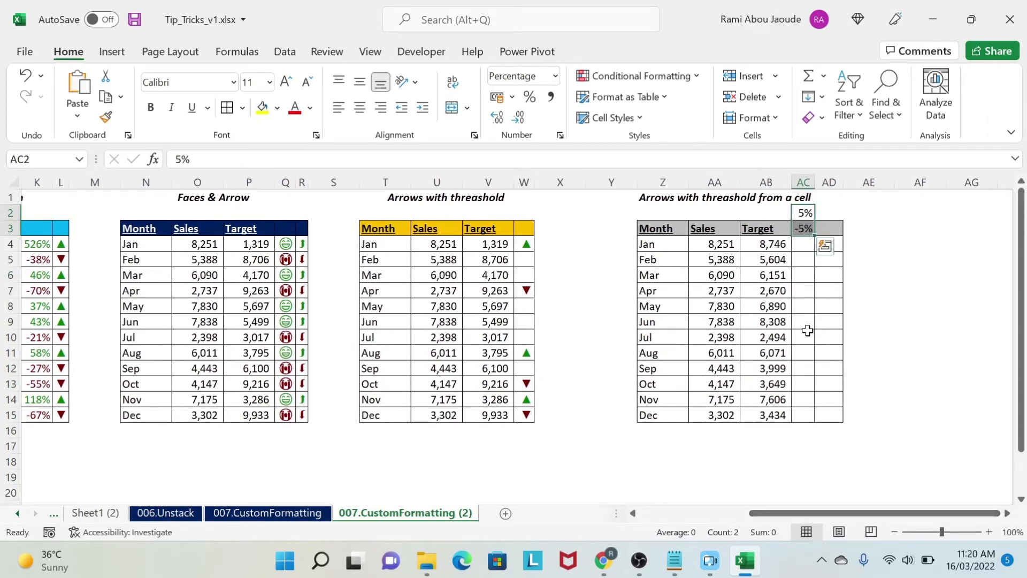
key("Right")
key("Down")
key("Down")
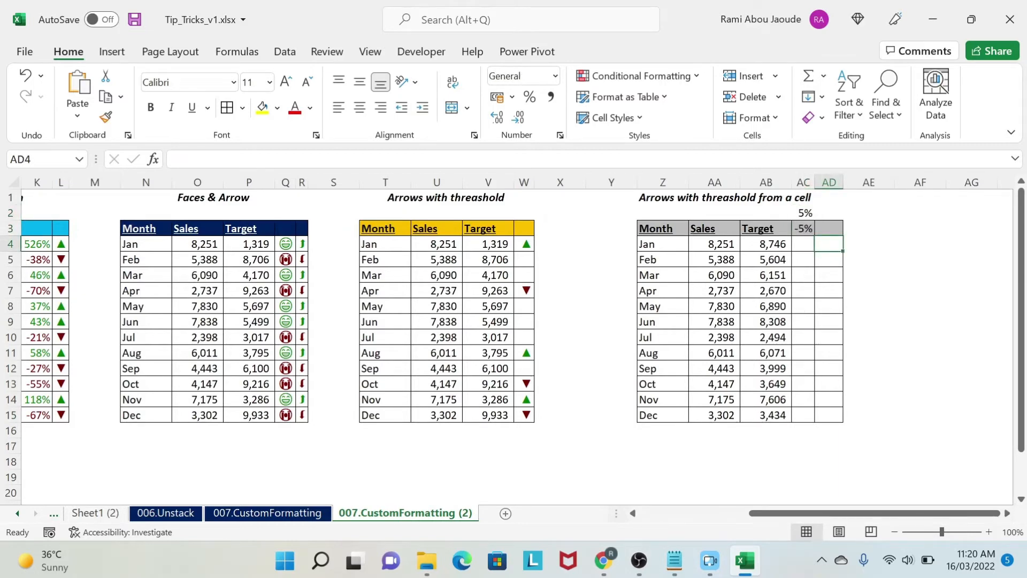
key("Left")
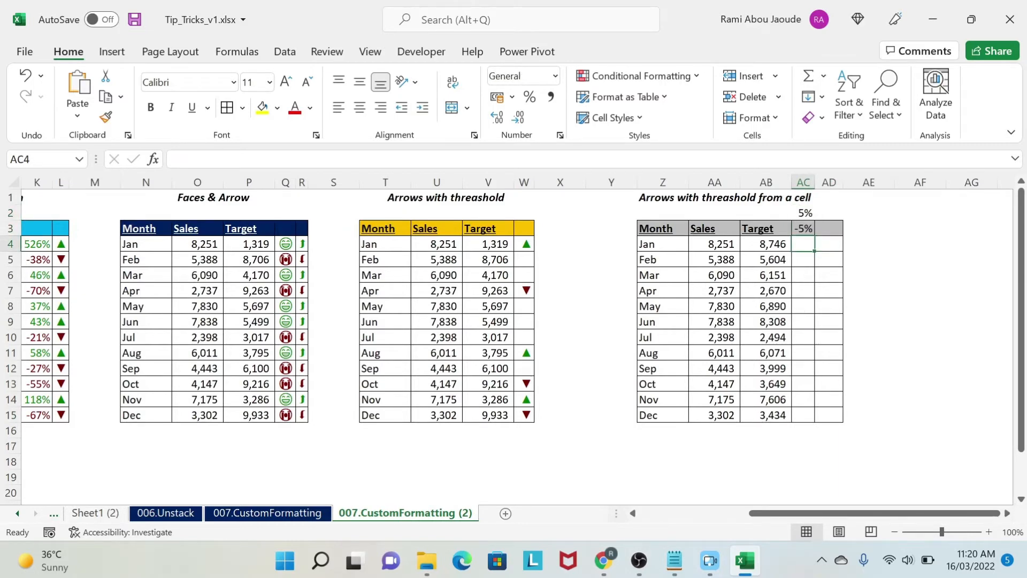
type("=(")
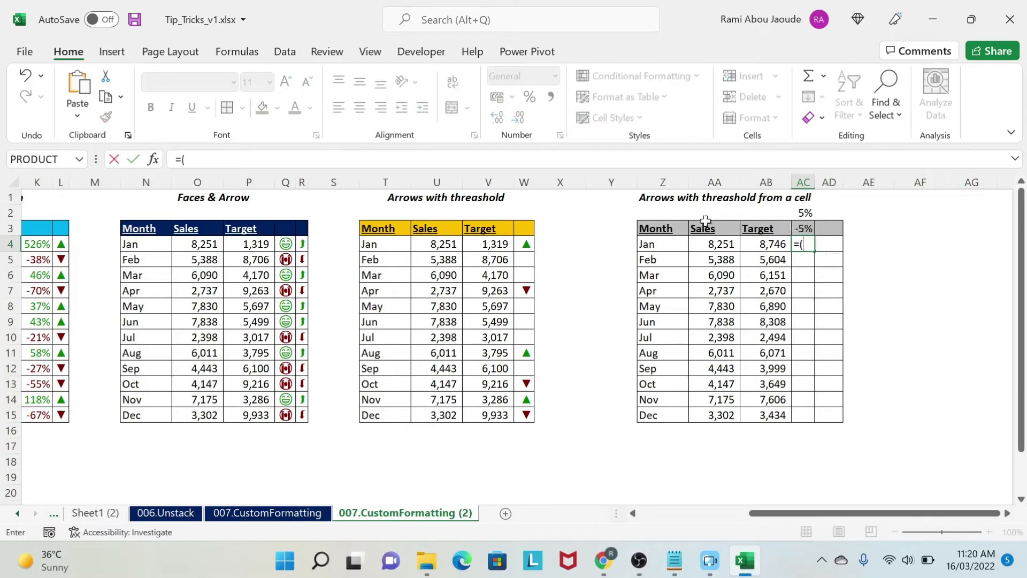
left_click(704, 239)
type("-")
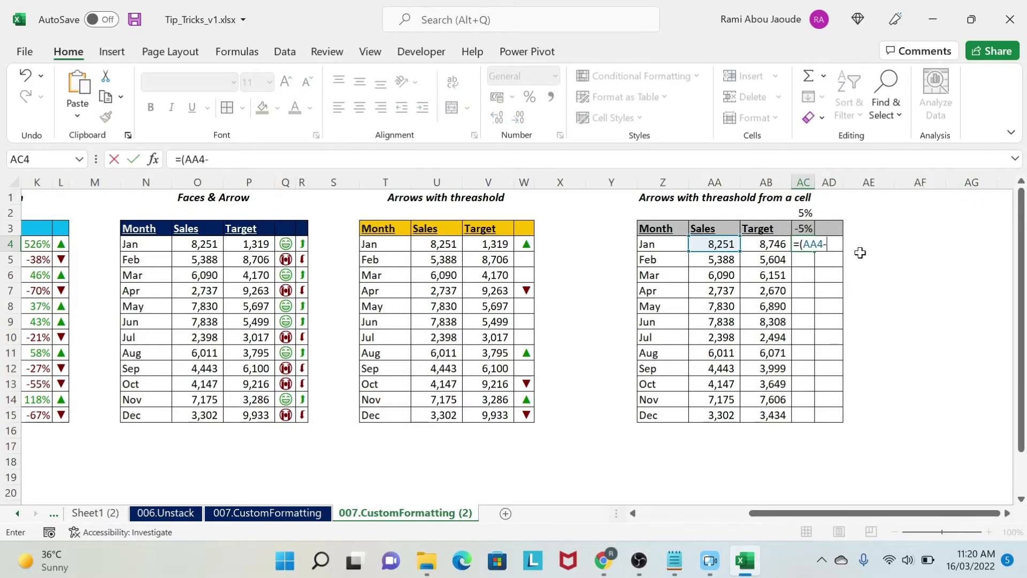
key("Left")
type(")/")
key("Left")
key("Return")
Step: Fill the AC4 formula down to AC15 and format the range as percentages
left_click(805, 244)
left_click_drag(814, 251, 787, 418)
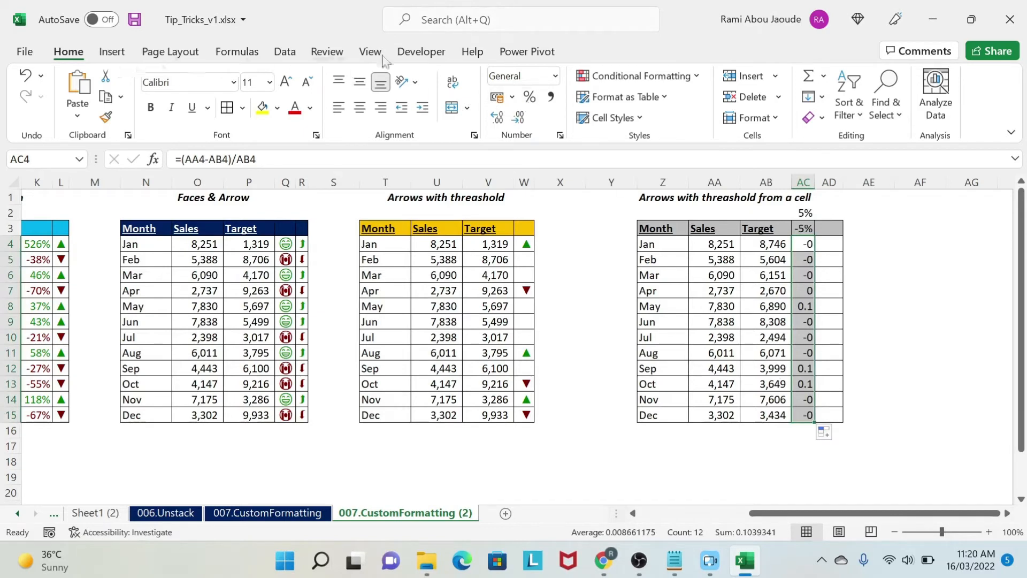
left_click(529, 97)
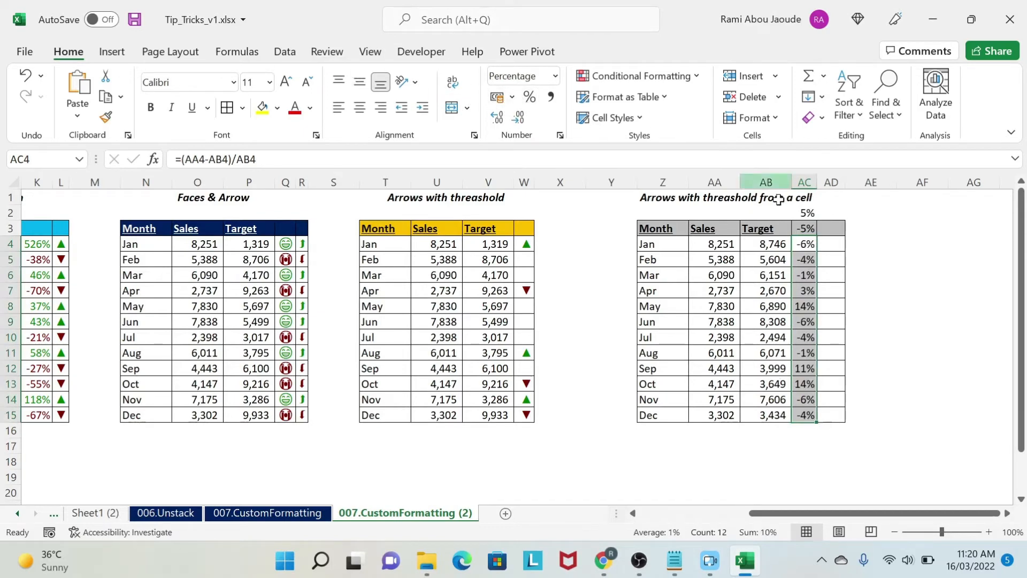
Step: Enter the same deviation formula =(AA4-AB4)/AB4 in AD4
left_click(829, 242)
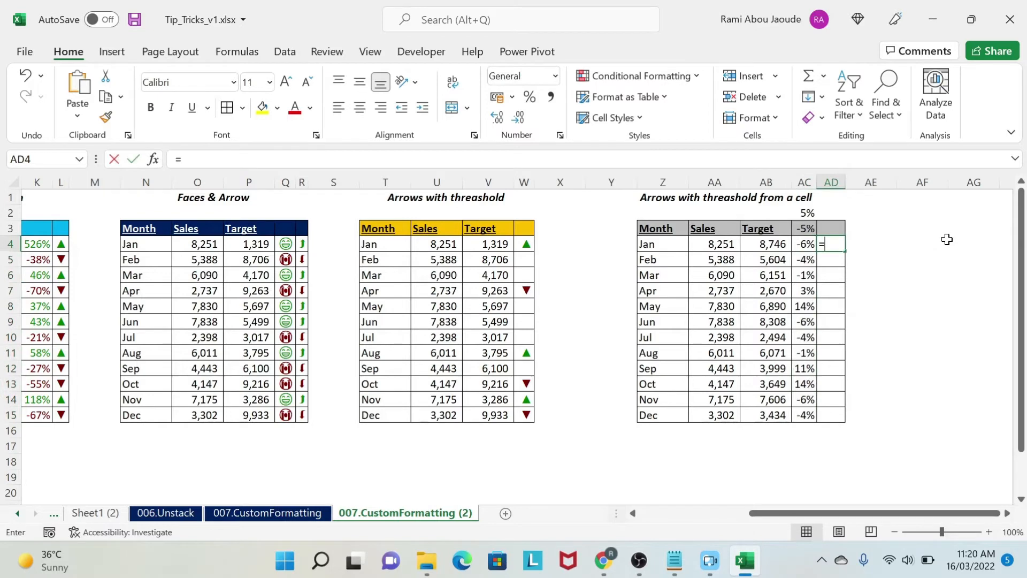
type("=")
key("Left")
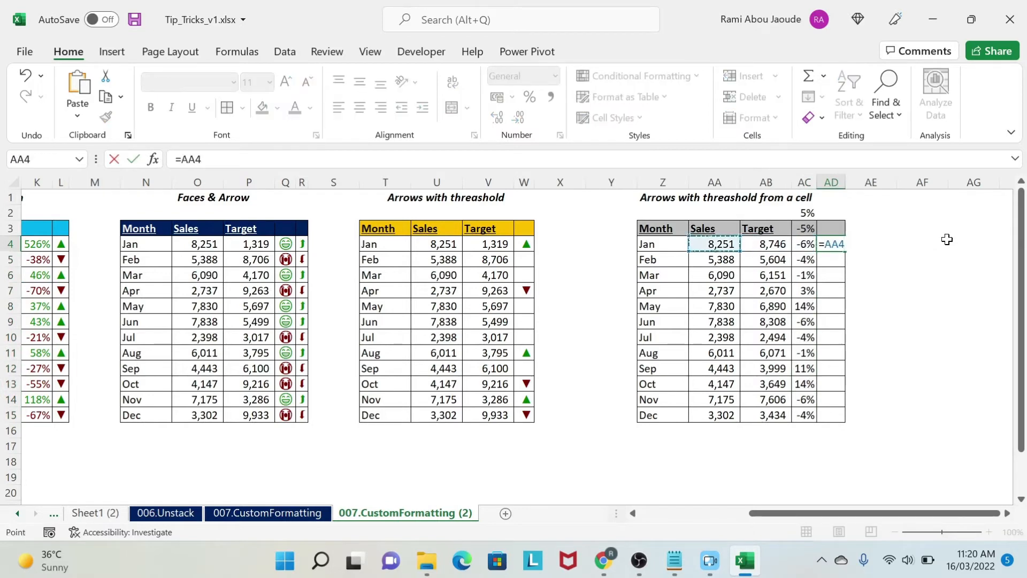
type("-")
key("Left")
key("Left")
type(".")
key("Left")
key("Left")
left_click(186, 156)
type("(")
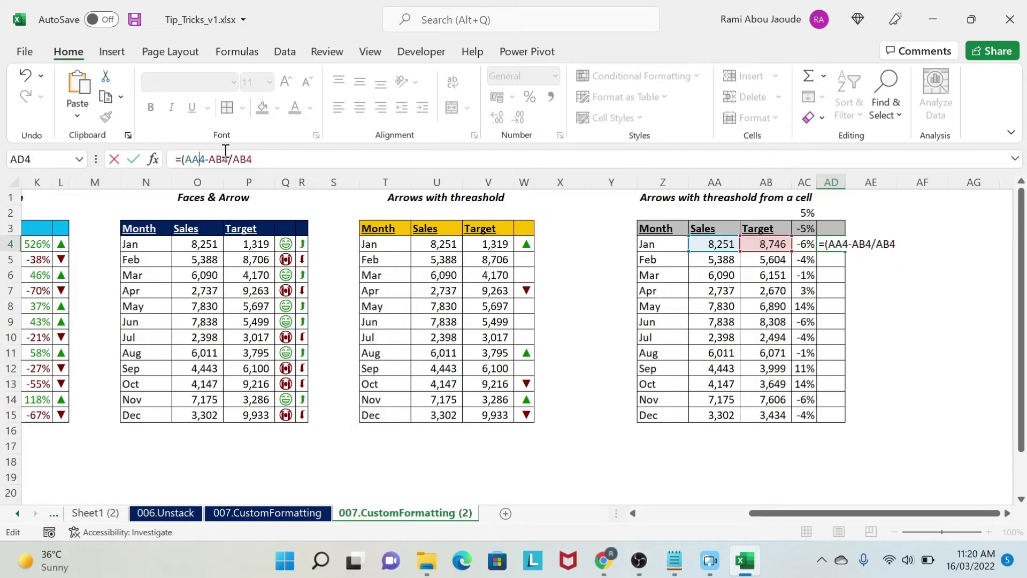
left_click(225, 156)
type(")")
key("Return")
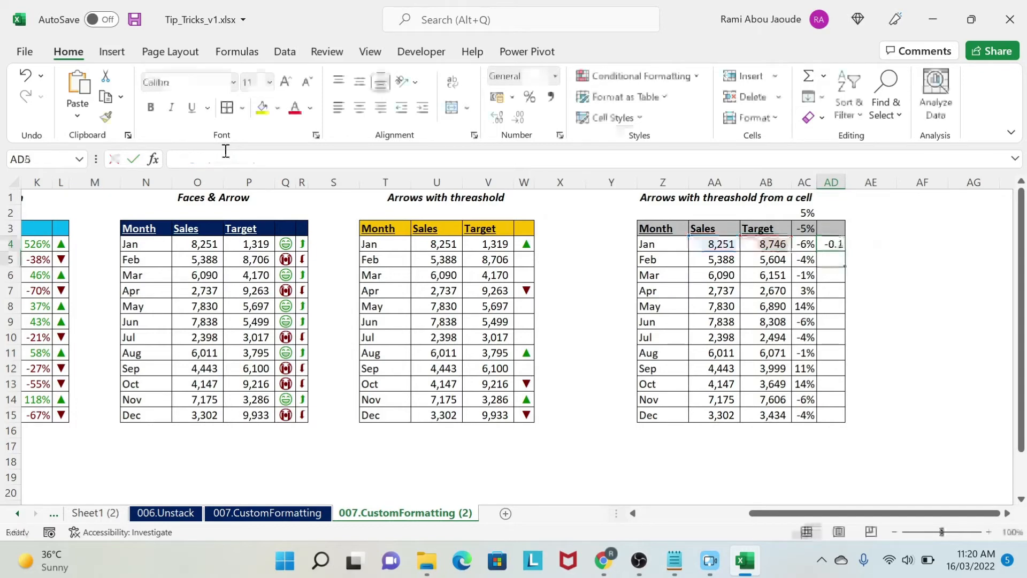
Step: Fill the AD4 formula down to AD15 and format the range as percentages
left_click(833, 246)
left_click_drag(845, 251, 844, 421)
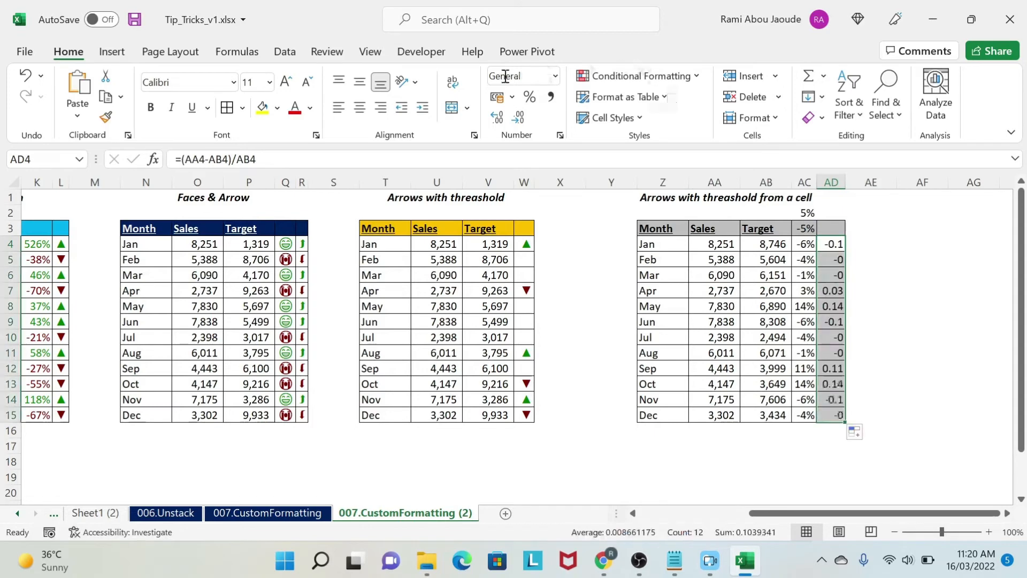
left_click(530, 96)
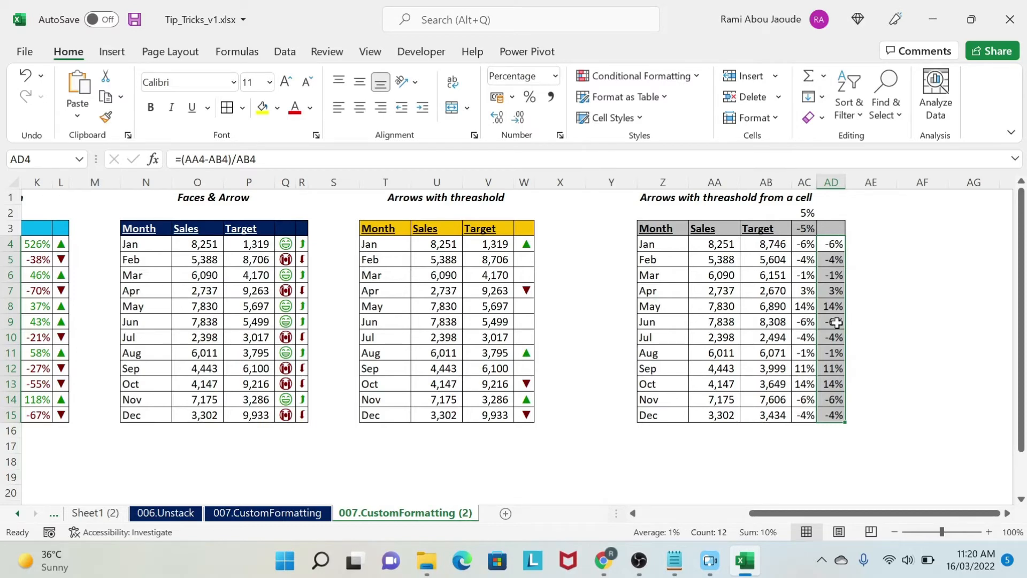
Step: Apply the custom number format [color10];[Color9]; to the deviations in AD4:AD15
left_click(310, 513)
left_click(436, 511)
left_click(316, 136)
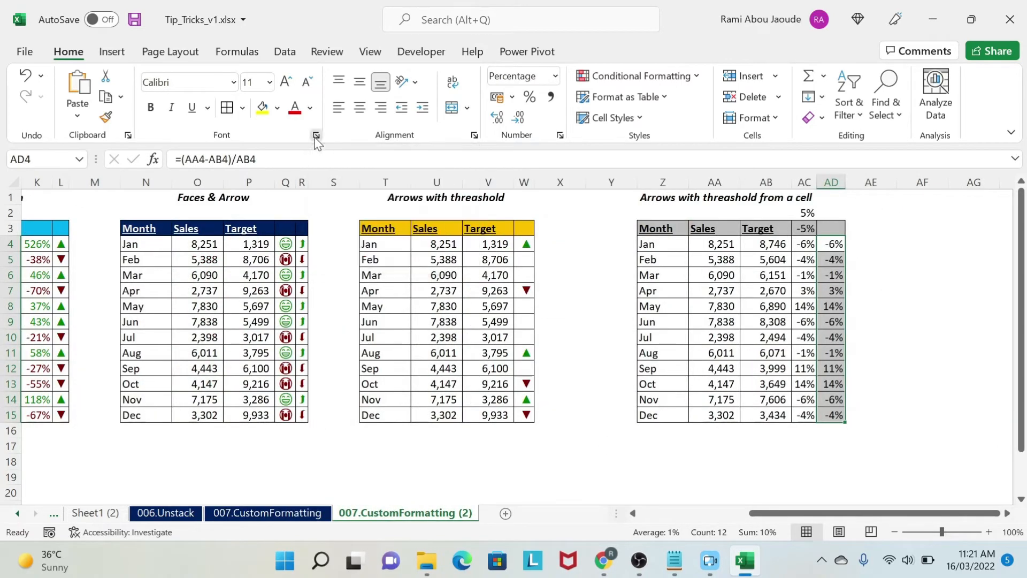
left_click(507, 50)
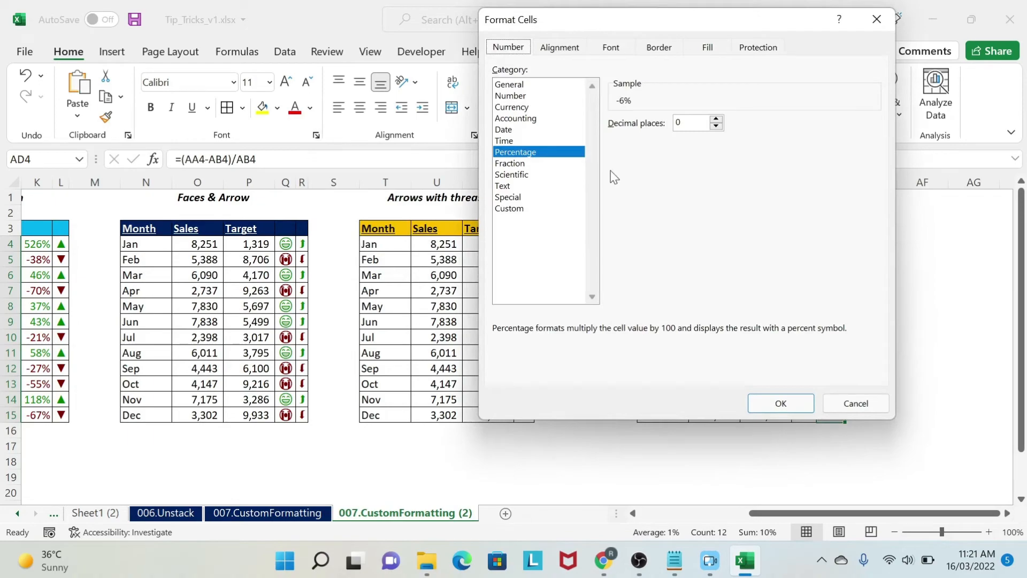
left_click(537, 209)
left_click_drag(651, 137, 567, 142)
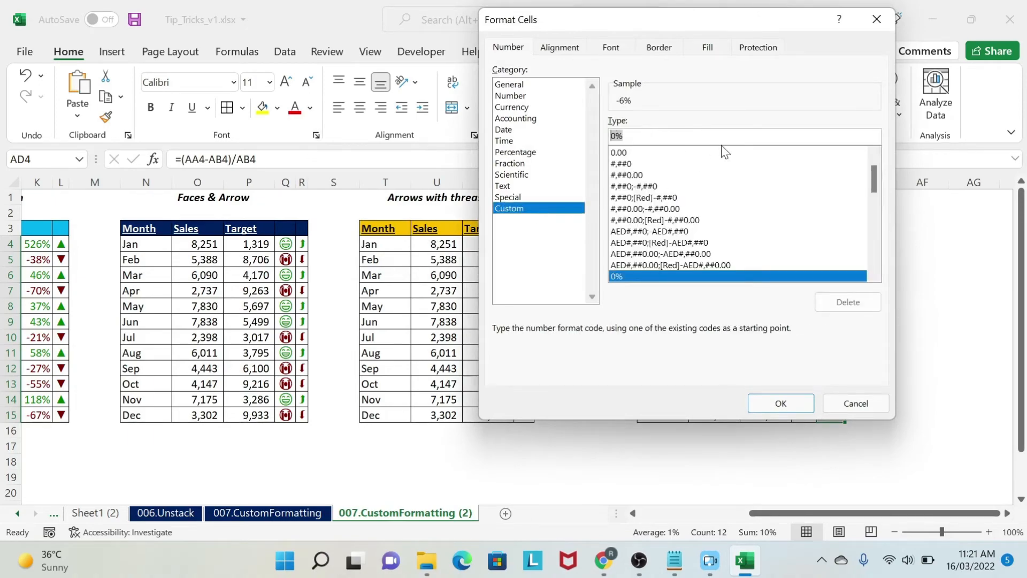
type("[color10]")
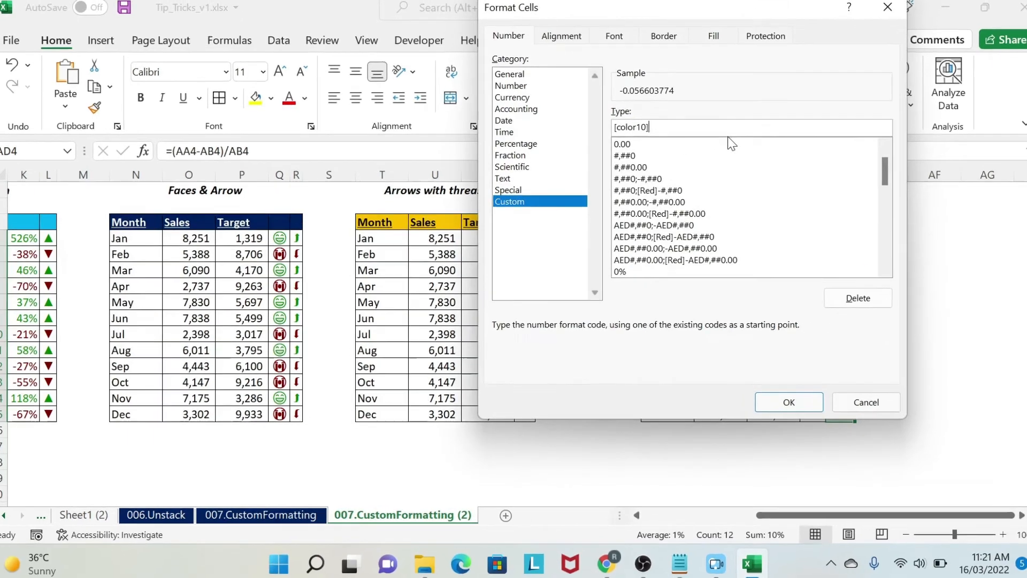
type(";")
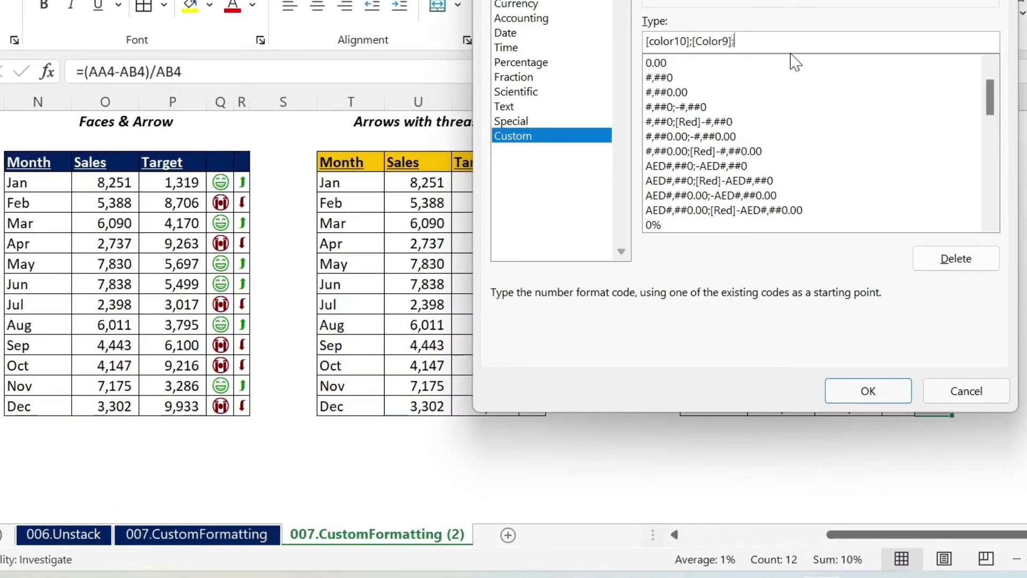
left_click(873, 396)
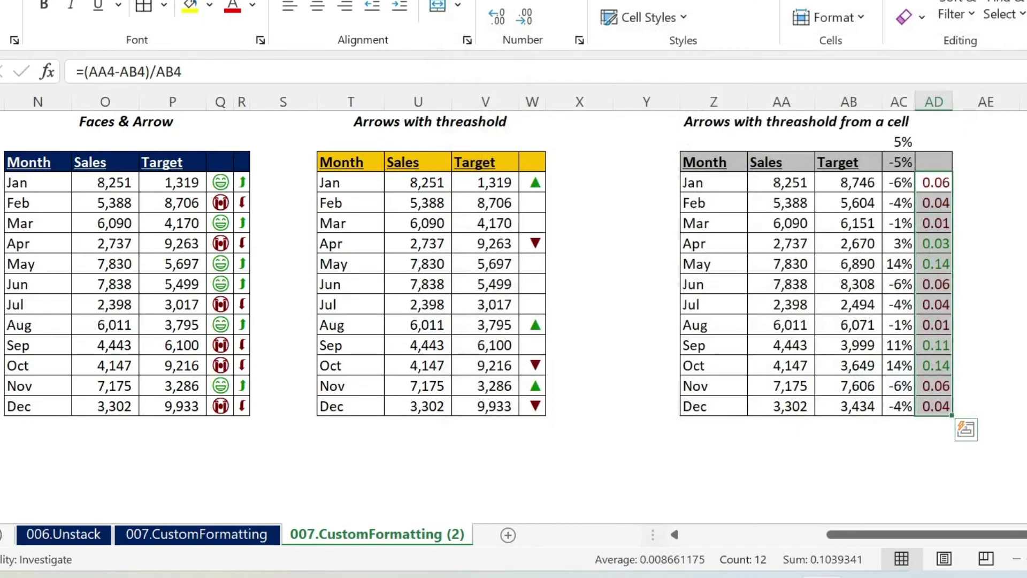
Step: Change the custom number format of AD4:AD15 to [Color10]0%;[Color9]0%; for colored percentages
left_click(1024, 243)
left_click_drag(936, 182, 930, 395)
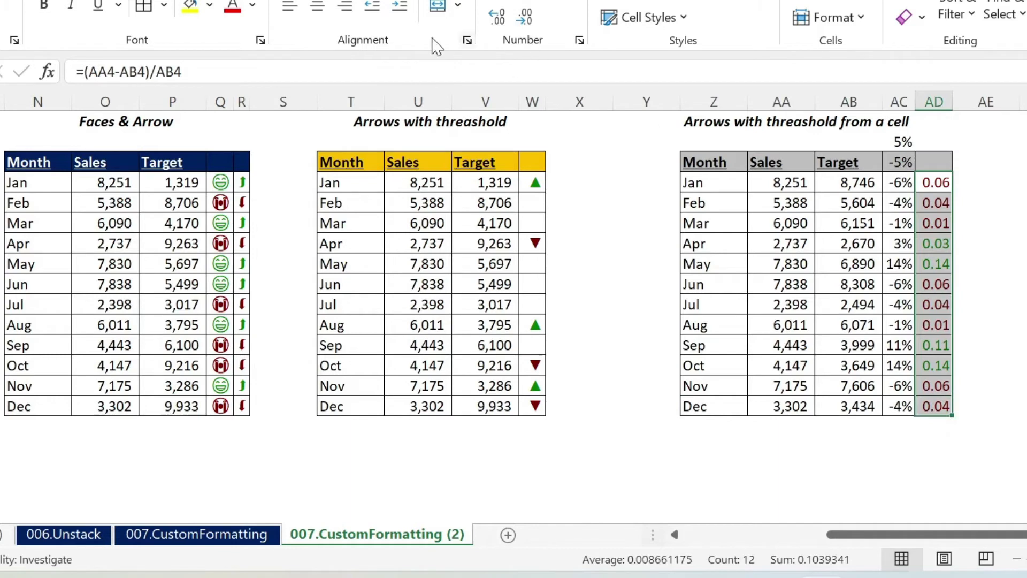
left_click(260, 40)
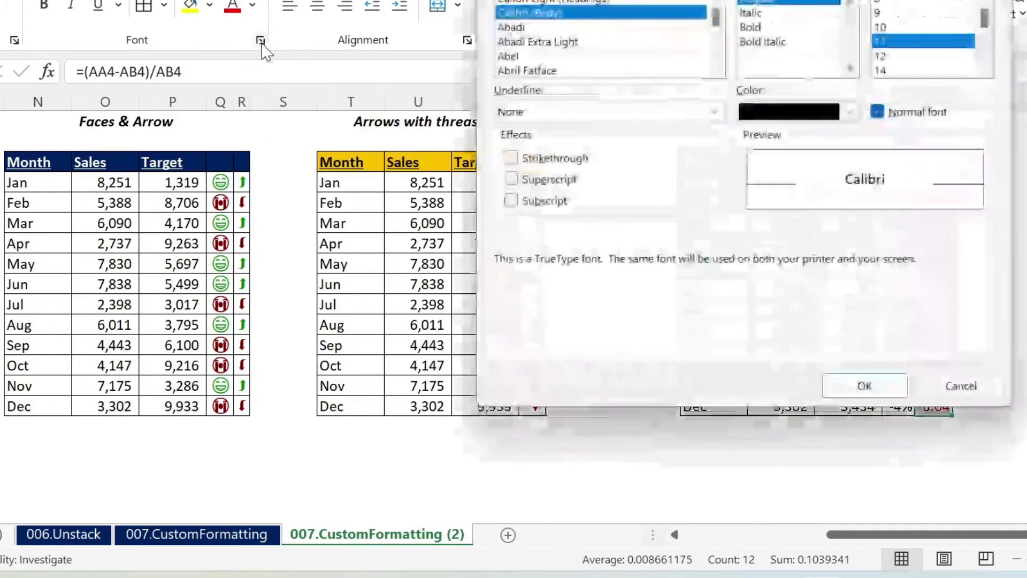
left_click(507, 1)
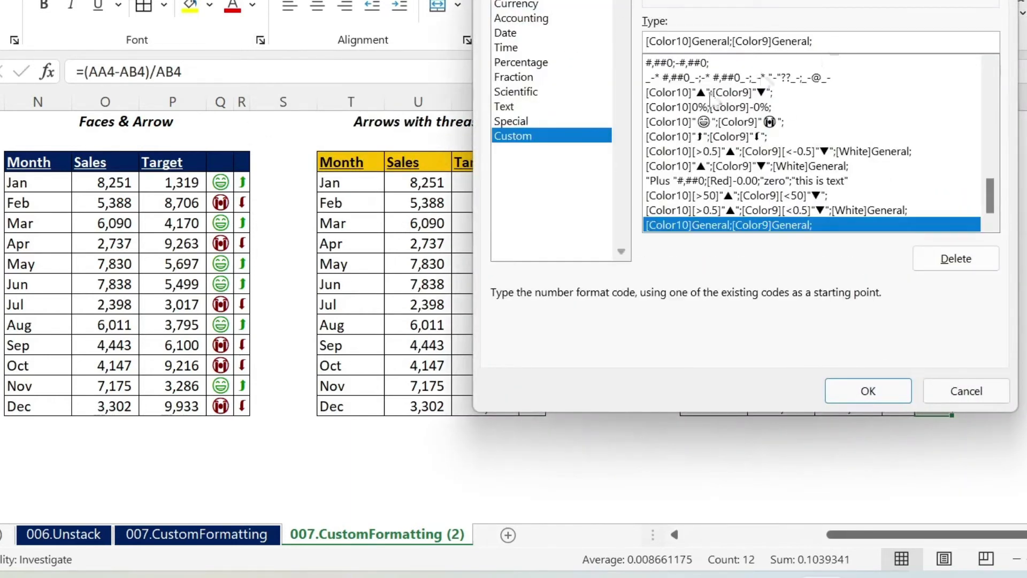
left_click_drag(730, 42, 695, 45)
type("0%")
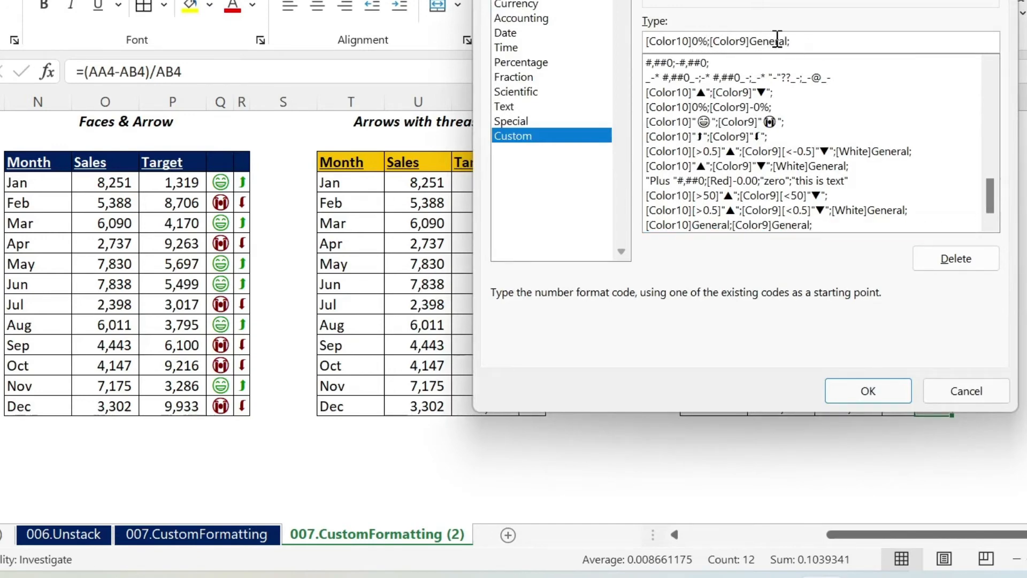
left_click_drag(787, 41, 749, 40)
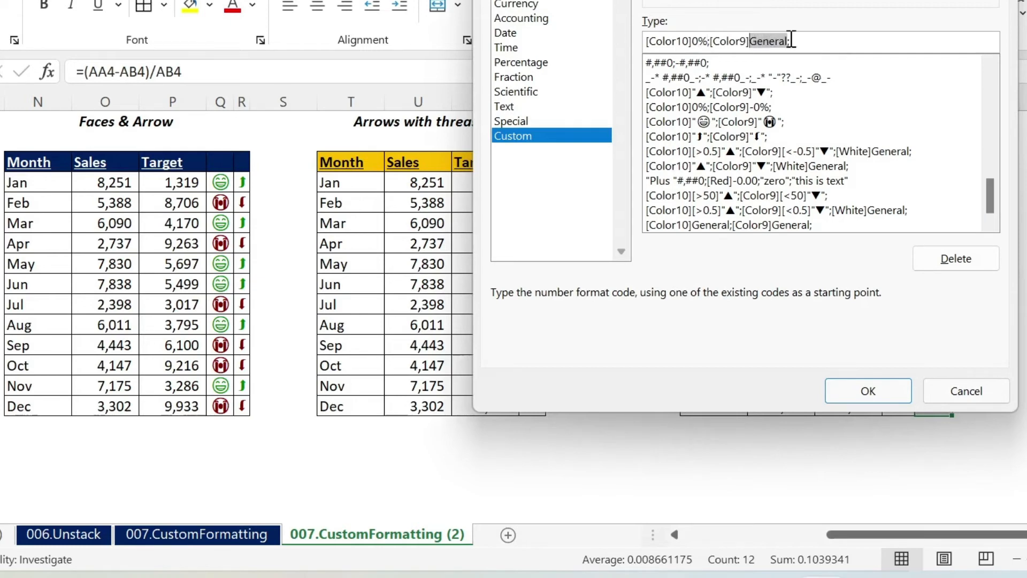
type("0")
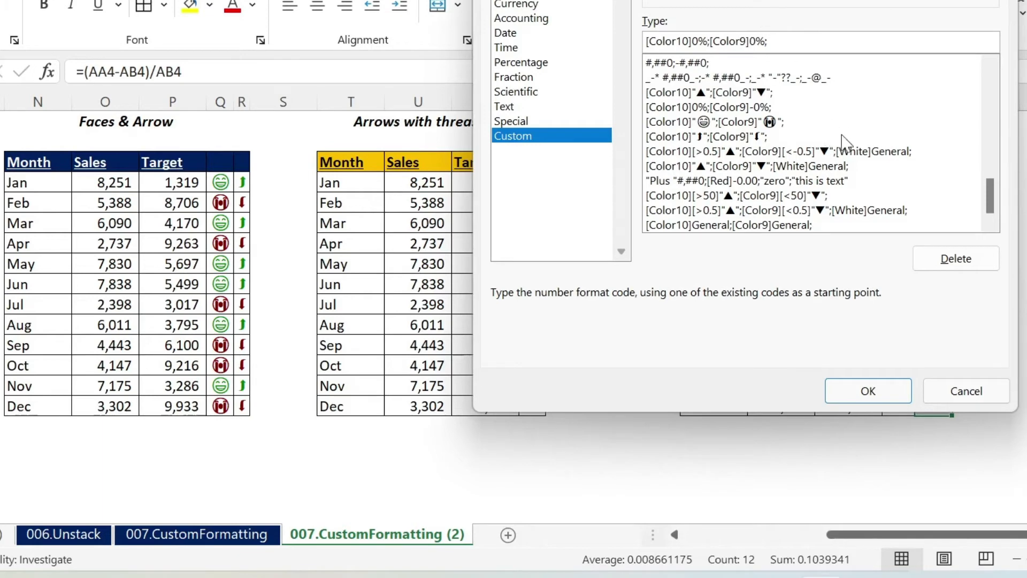
left_click(868, 391)
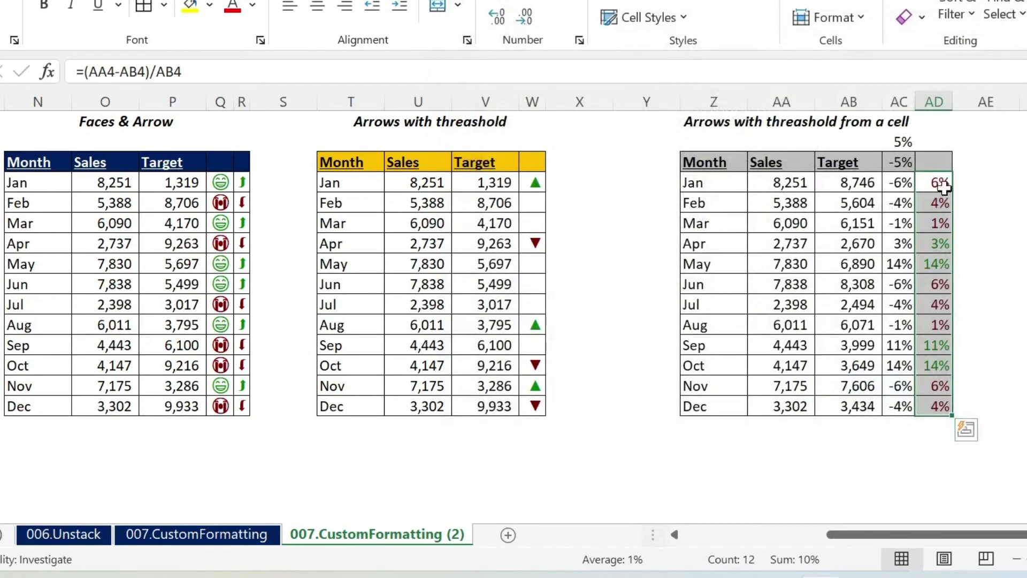
Step: Wrap the AC4 deviation formula in an IF that returns 1 when (AA4-AB4)/AB4 is greater than $AC$2
left_click(903, 182)
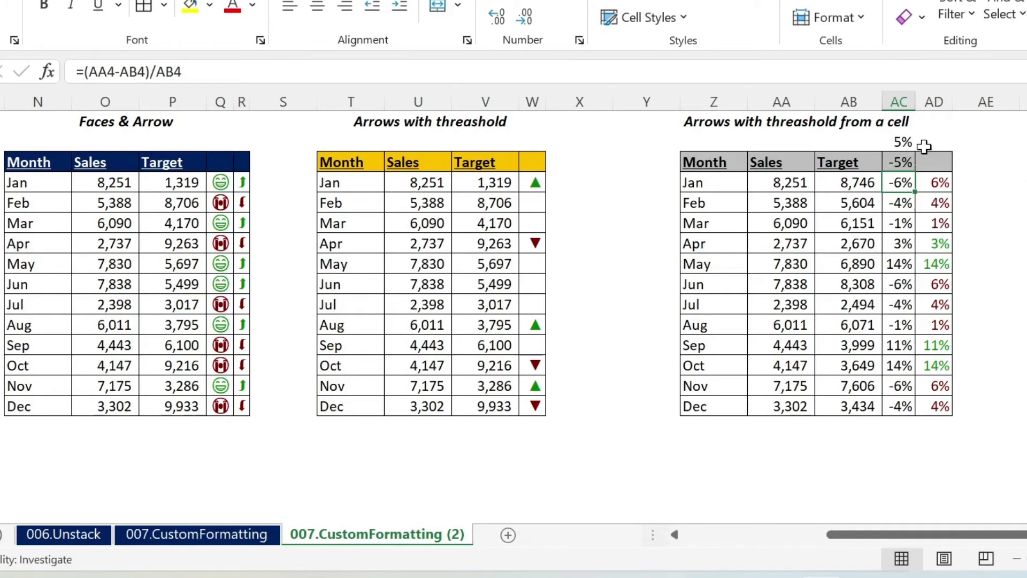
left_click_drag(85, 71, 339, 62)
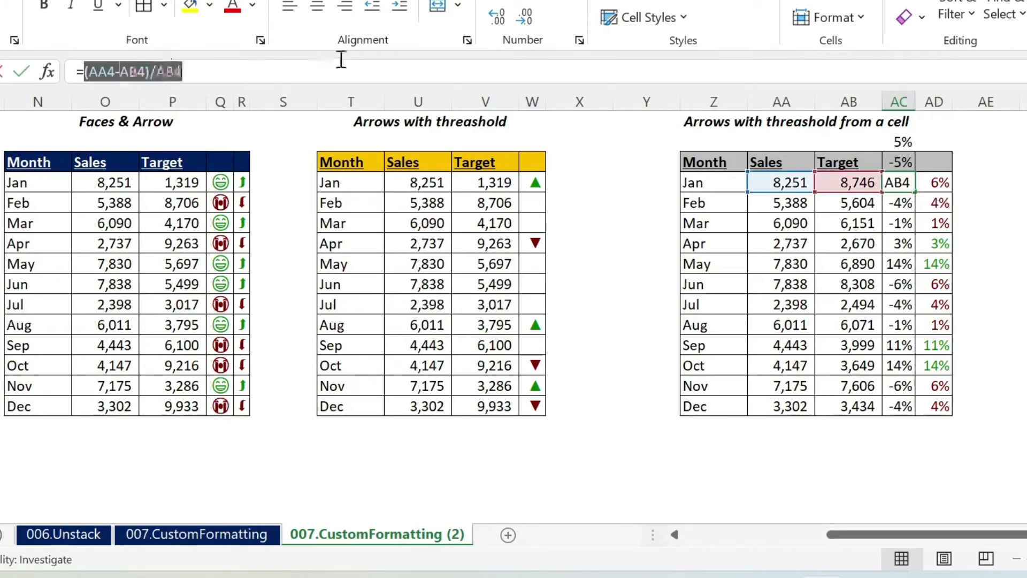
key("Left")
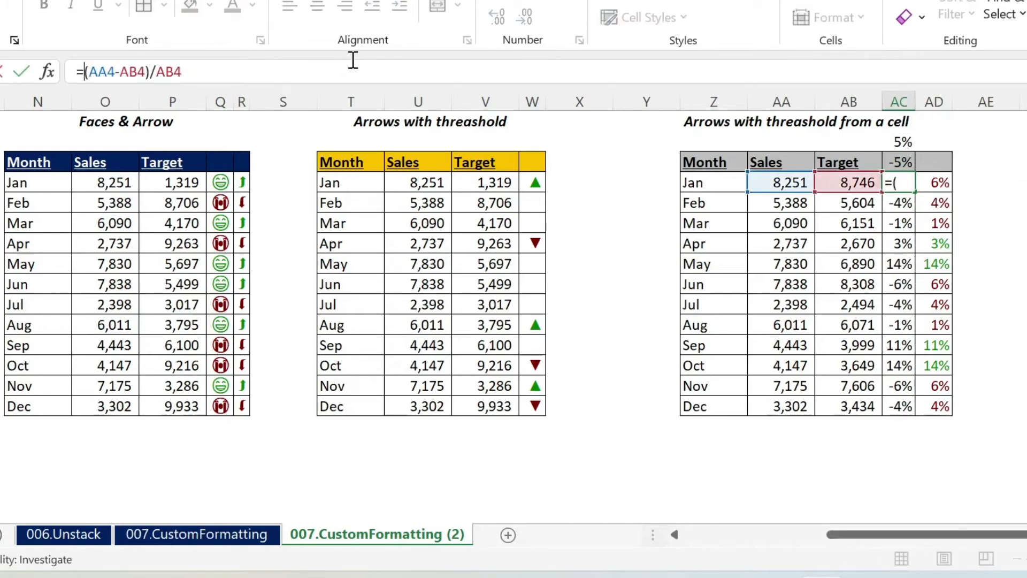
type("if(")
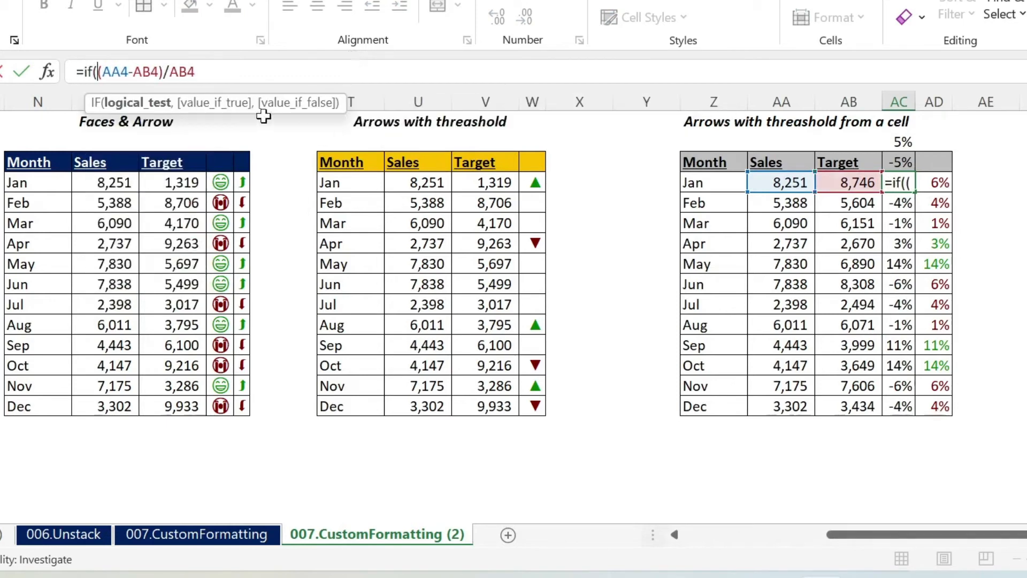
left_click(347, 75)
type(">")
left_click(901, 140)
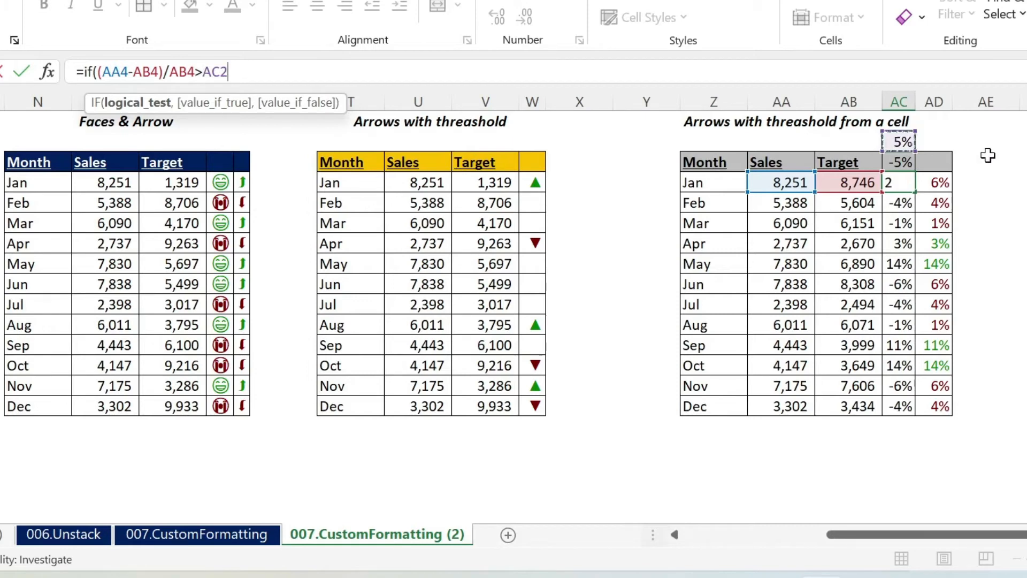
key("F4")
type(",")
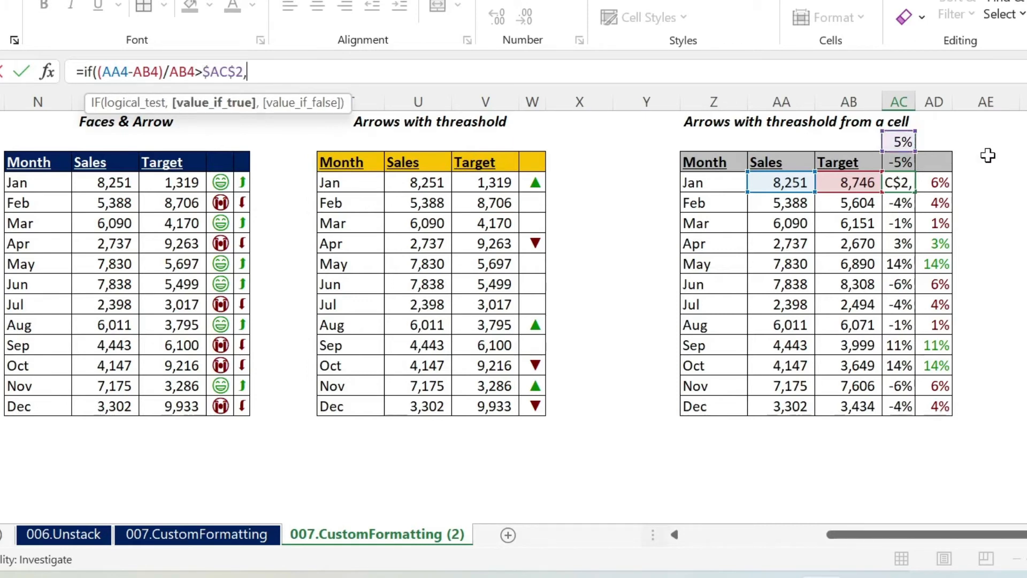
type("1,")
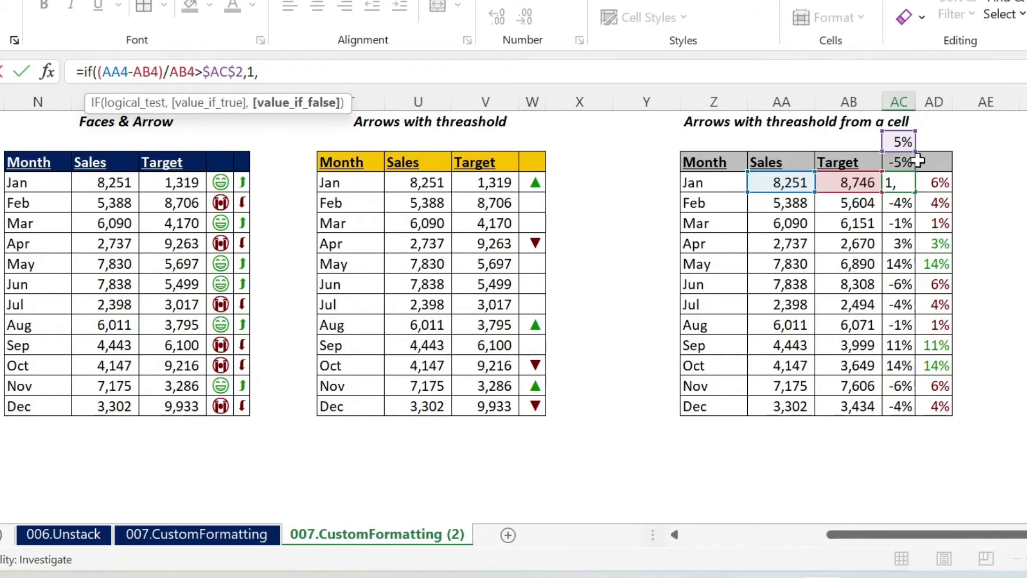
Step: Complete the AC4 formula with the nested test IF((AA4-AB4)/AB4<$AC$3,-1,0) as the value if false
type("if(")
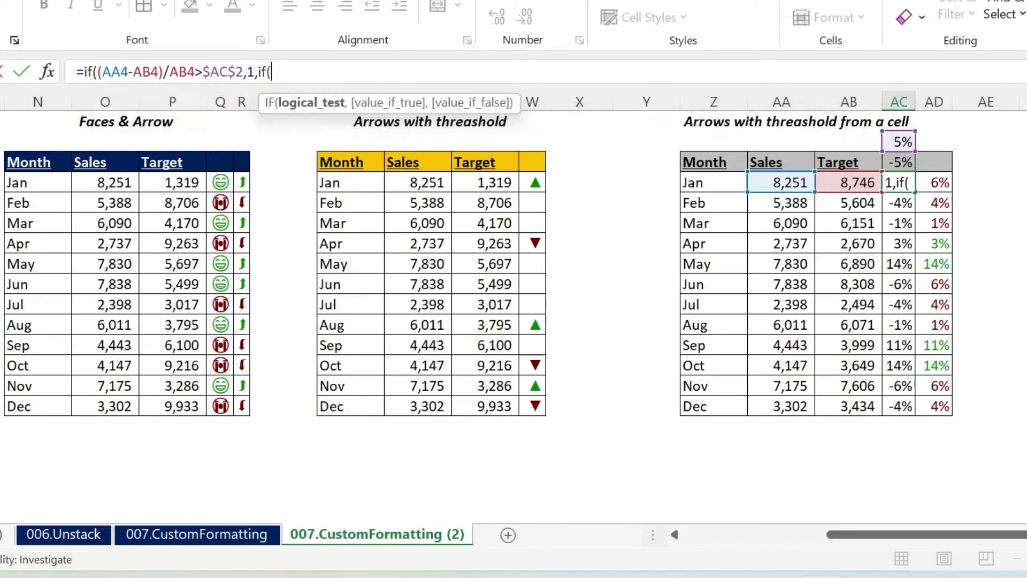
left_click_drag(98, 71, 196, 63)
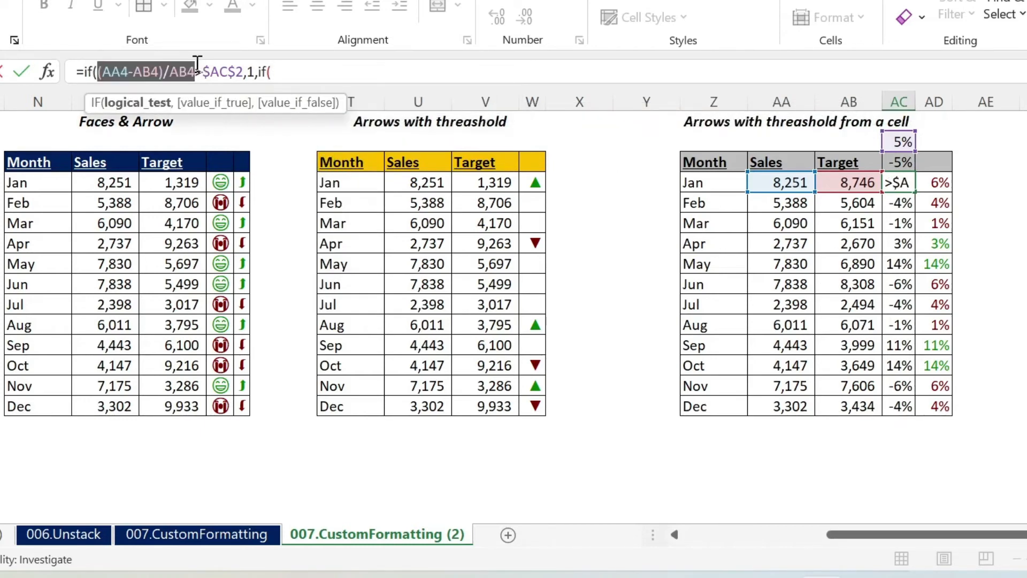
key("ctrl+c")
left_click(276, 70)
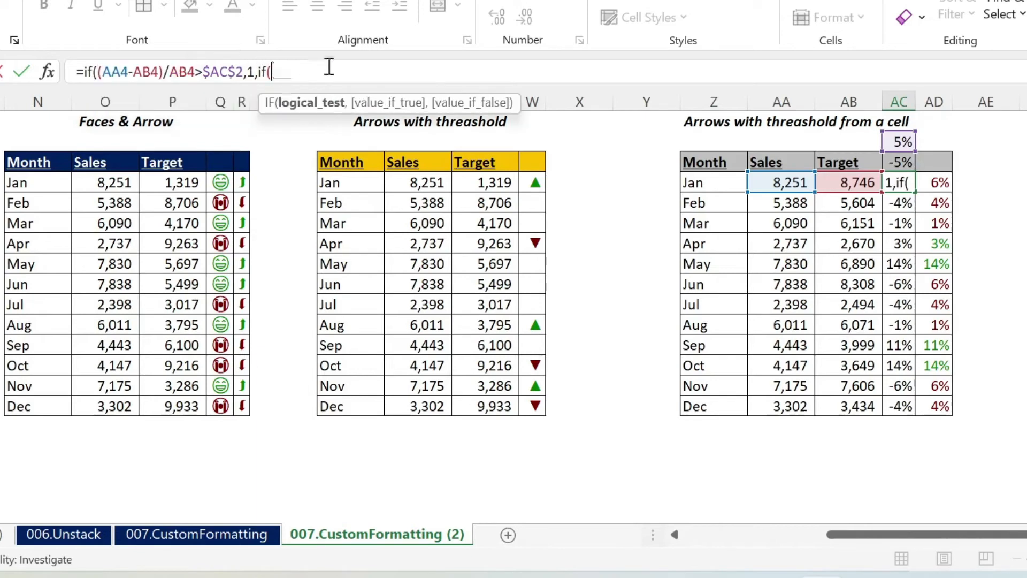
key("ctrl+v")
type("<")
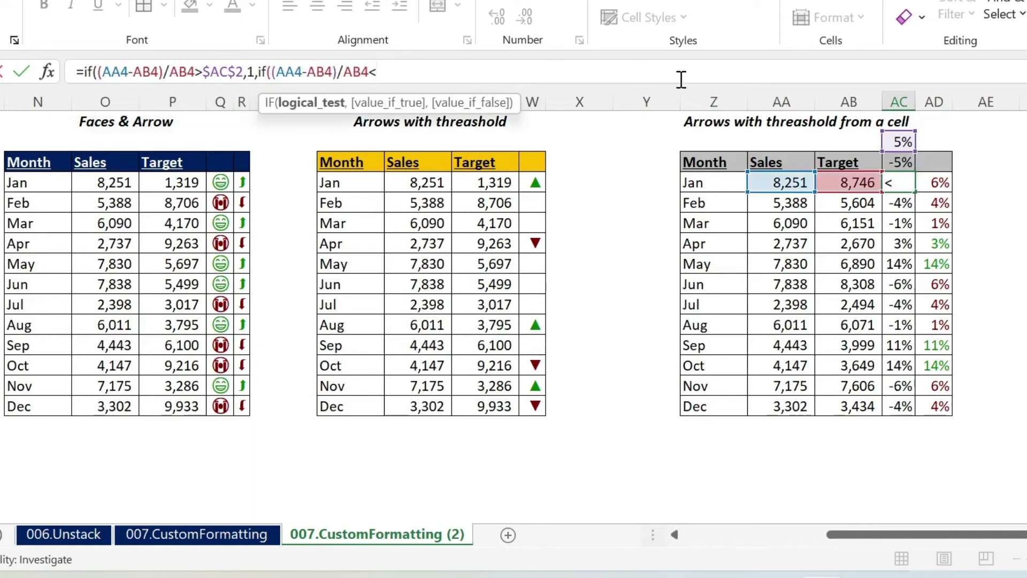
left_click(901, 162)
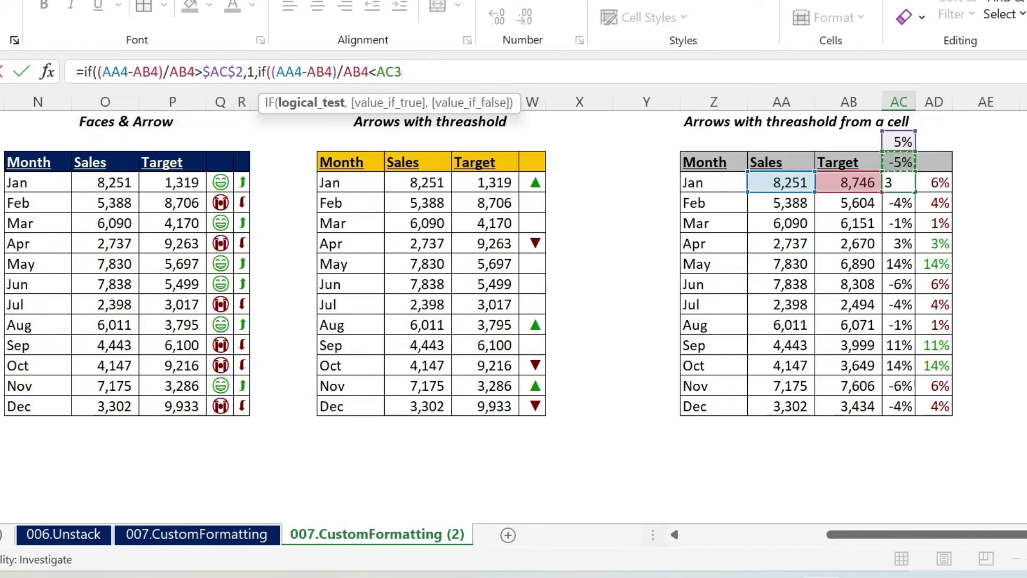
type(",-1,0))")
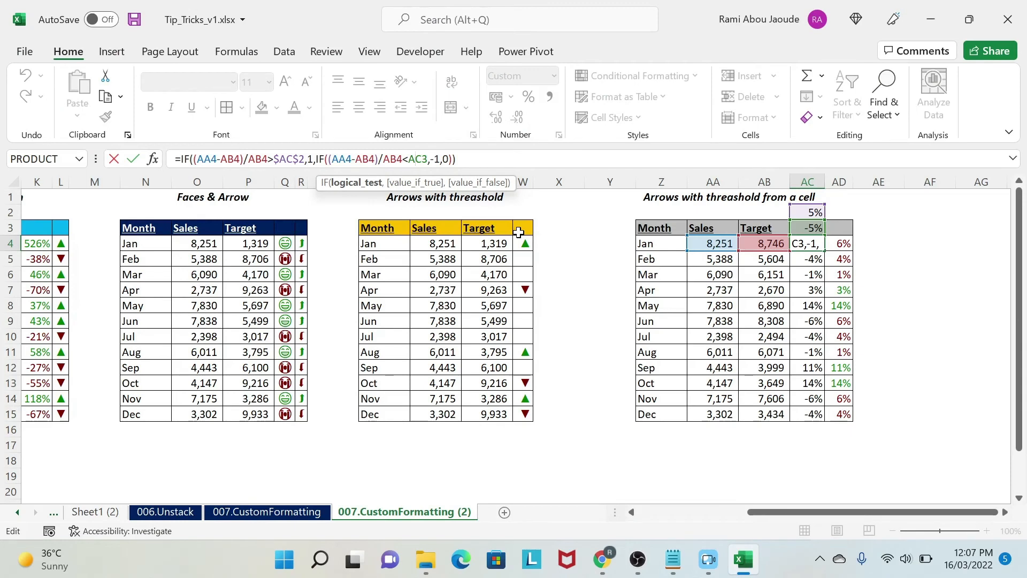
key("F4")
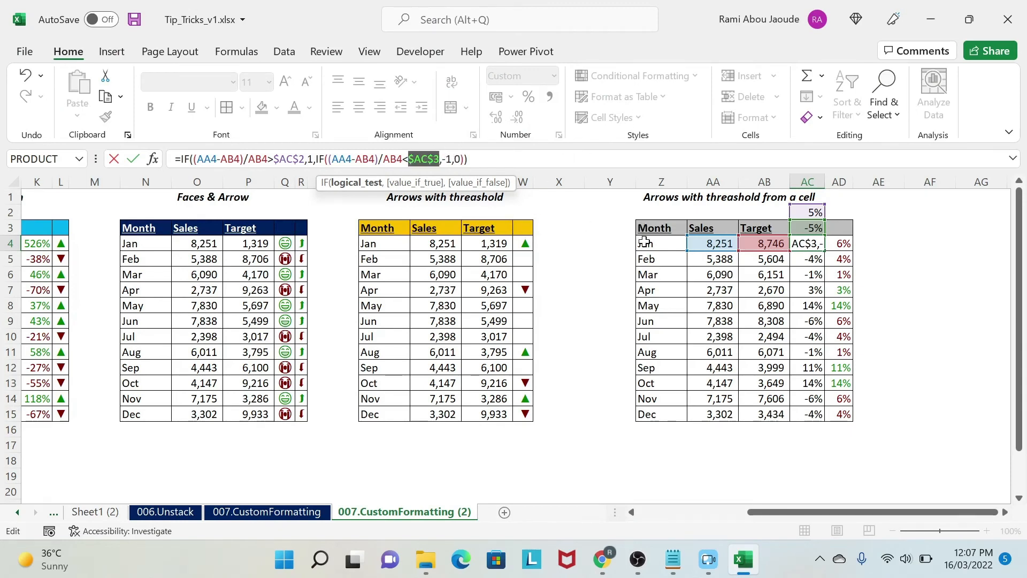
key("Return")
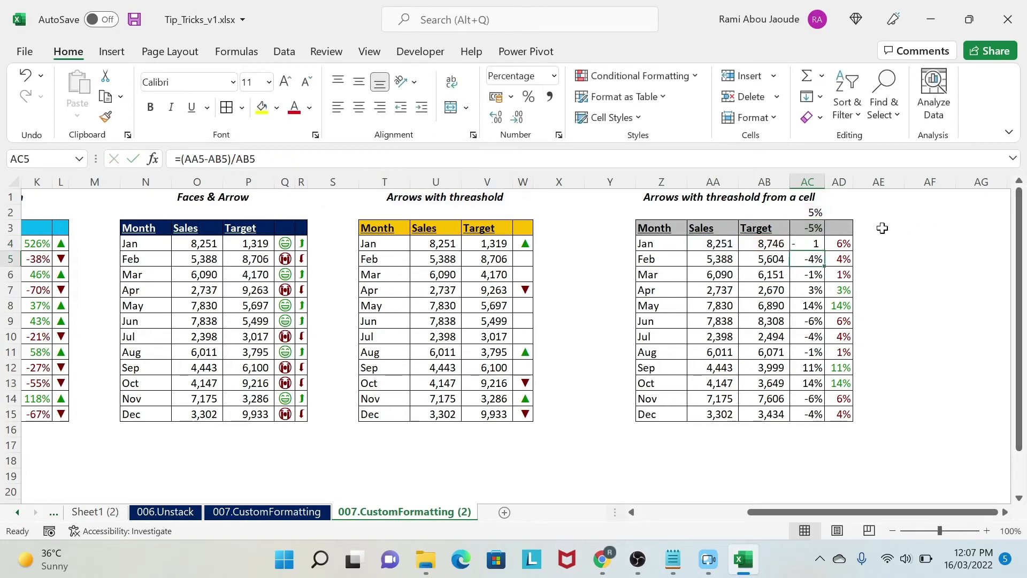
Step: Format AC4 with the comma style and no decimals, and fill its formula down to AC15
left_click(808, 240)
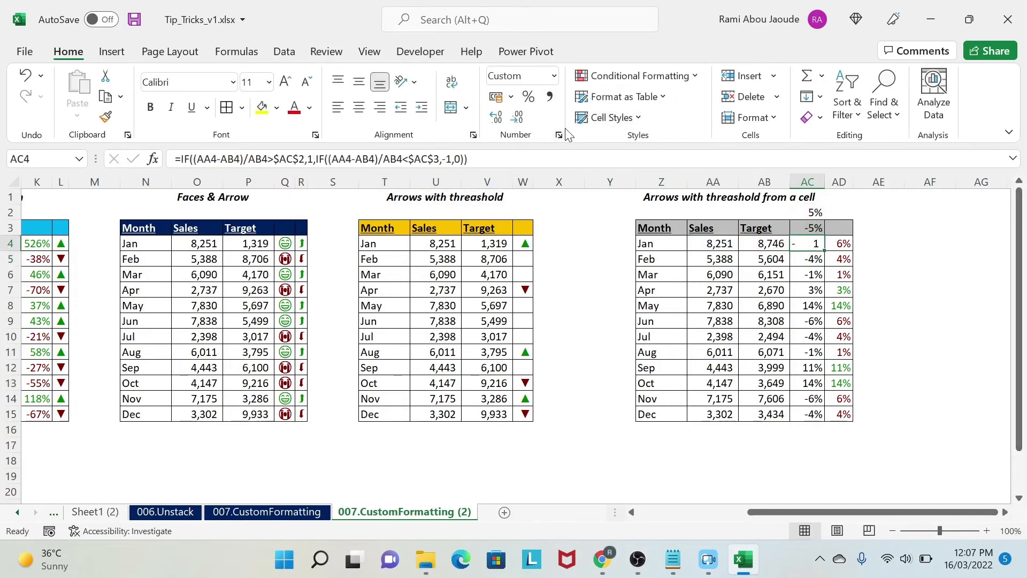
left_click(550, 98)
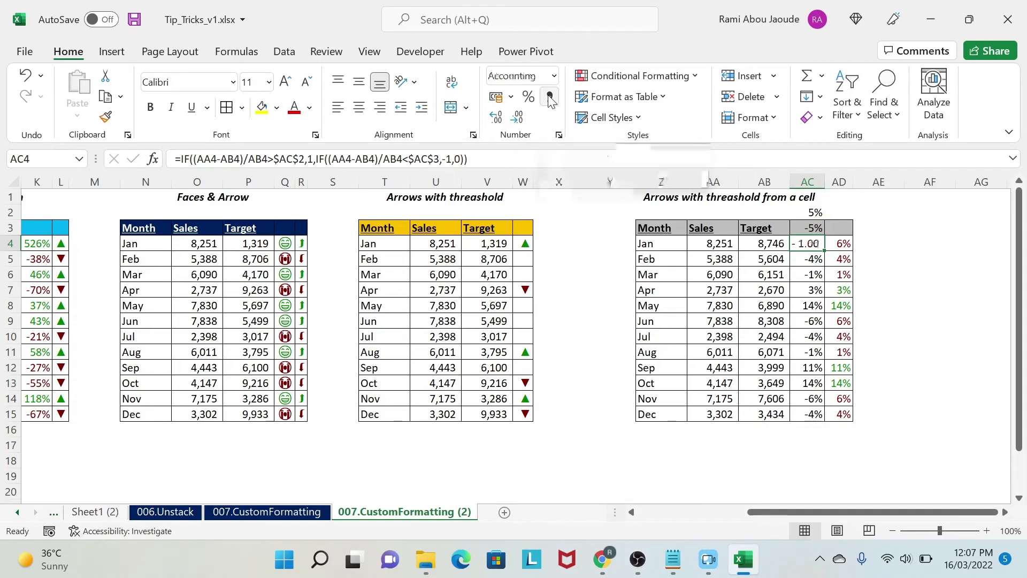
left_click(517, 118)
left_click(518, 120)
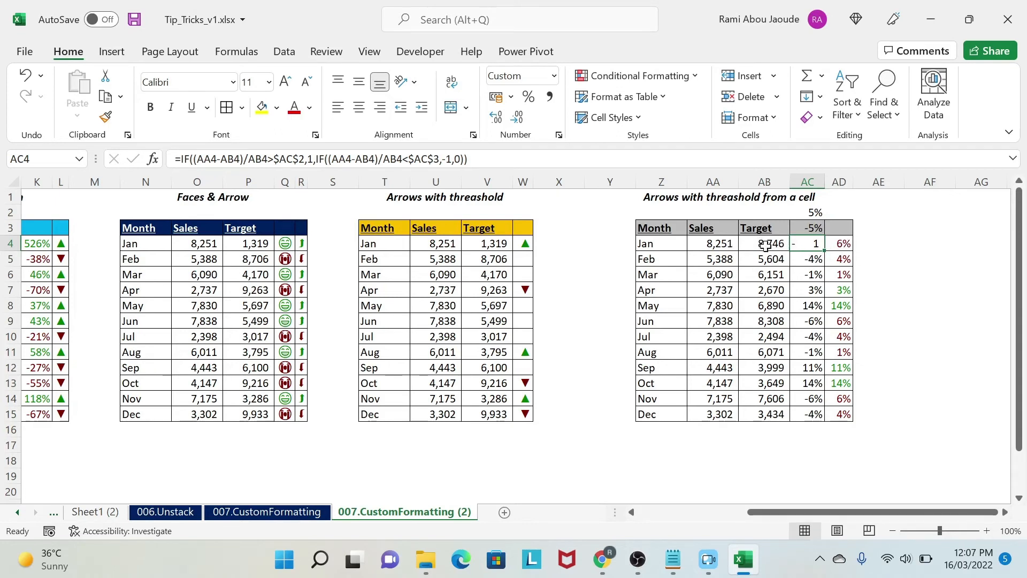
left_click_drag(825, 250, 818, 418)
left_click(808, 259)
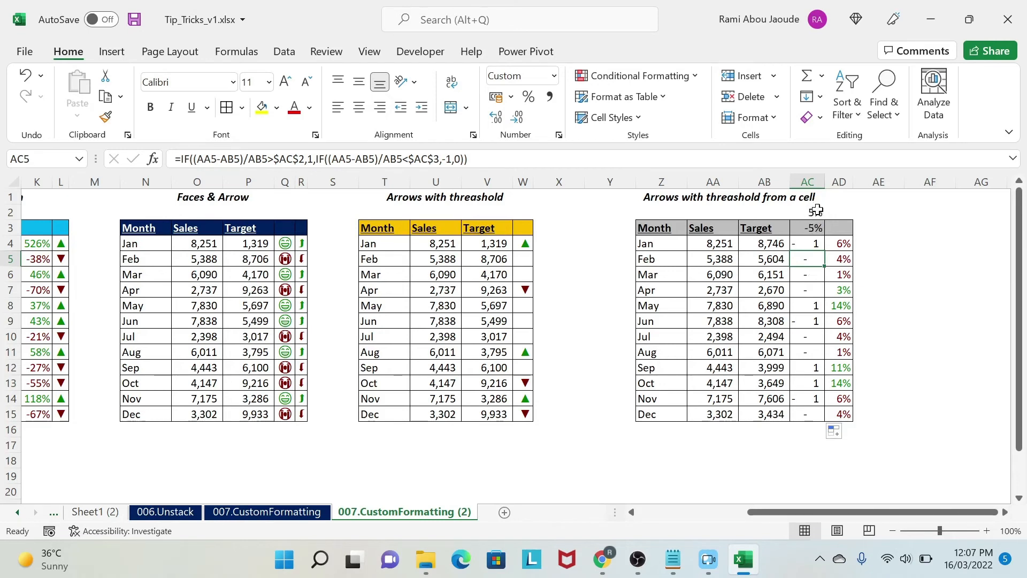
left_click_drag(840, 259, 840, 290)
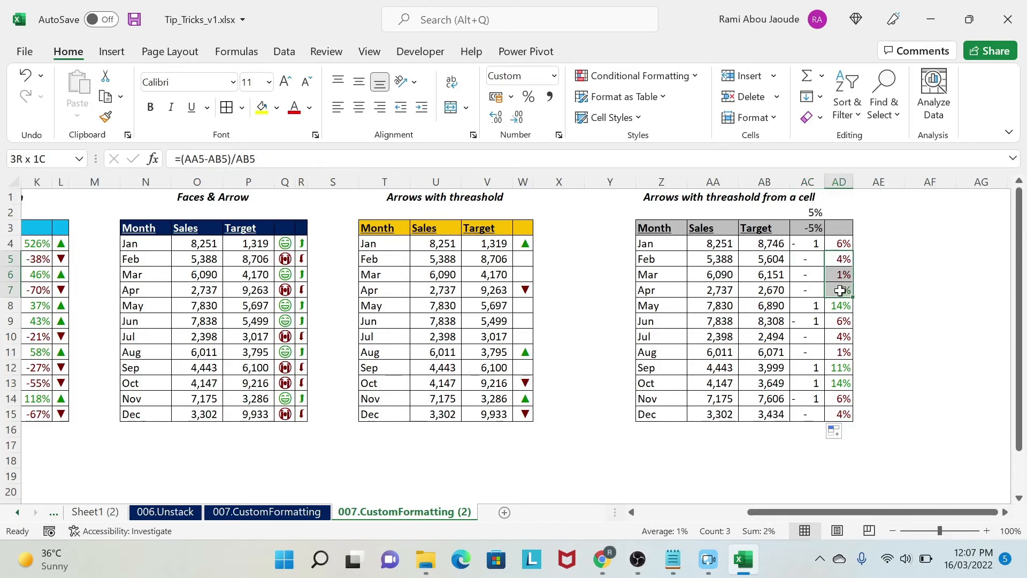
left_click(812, 307)
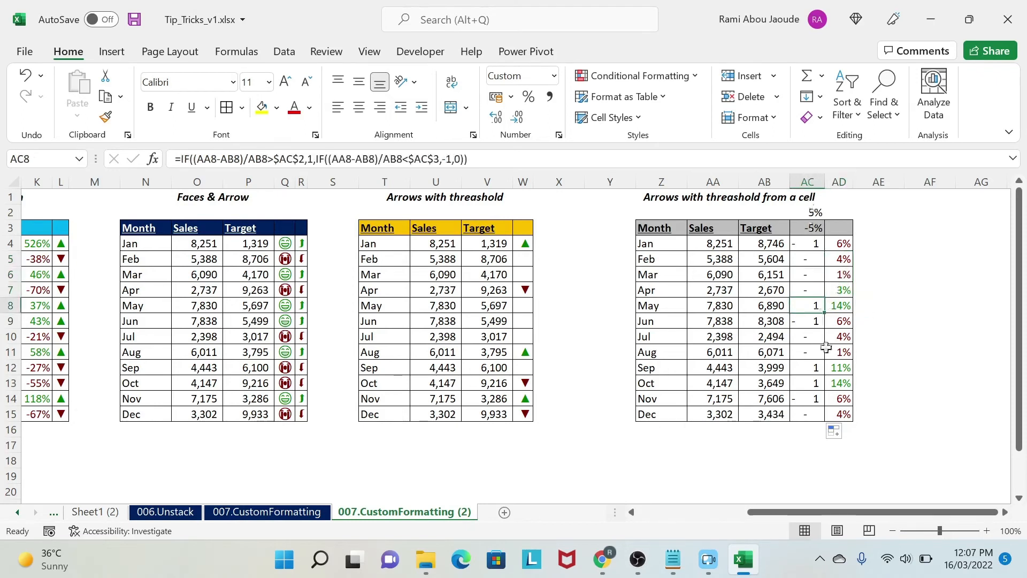
left_click(910, 333)
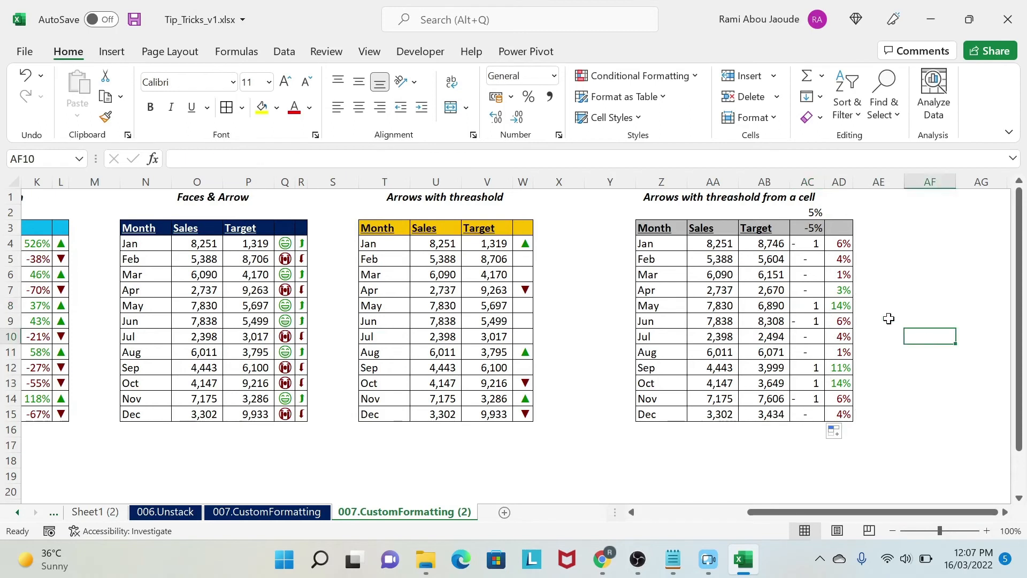
Step: Start a new custom number format for AC4:AC15, beginning the positive section with [Color10] and an opening quotation mark
left_click_drag(812, 245, 809, 415)
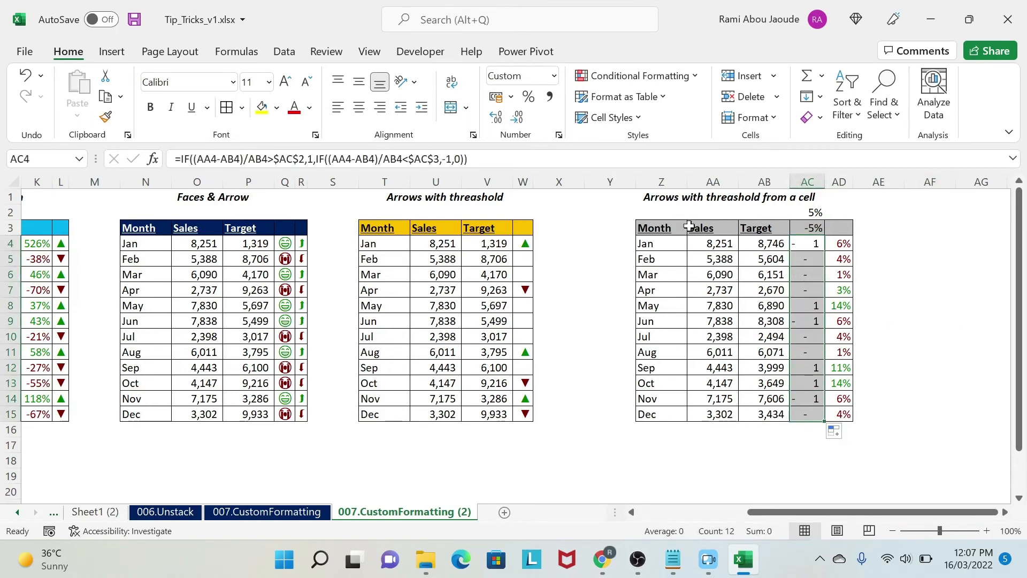
left_click(316, 135)
left_click(335, 59)
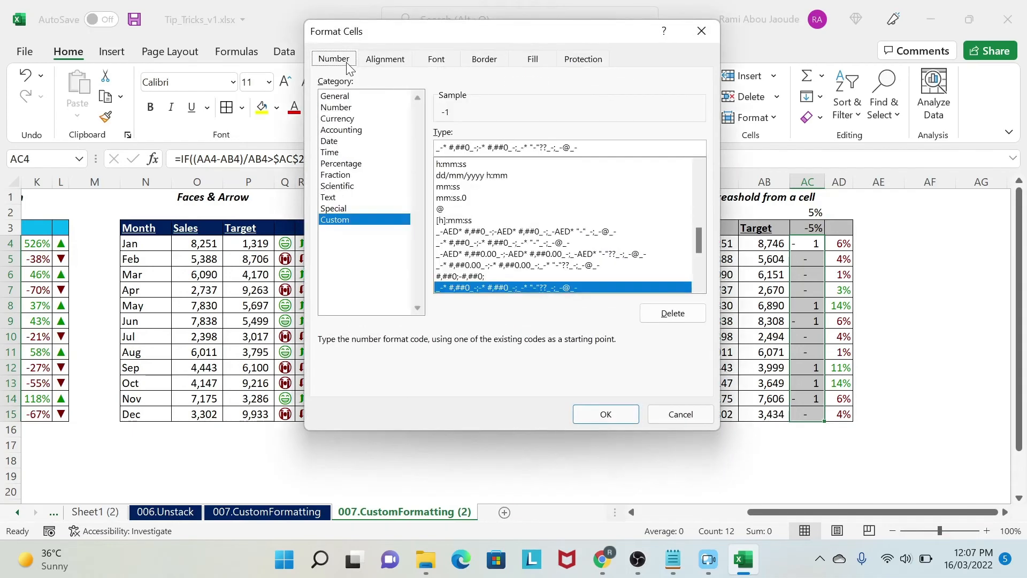
left_click(463, 142)
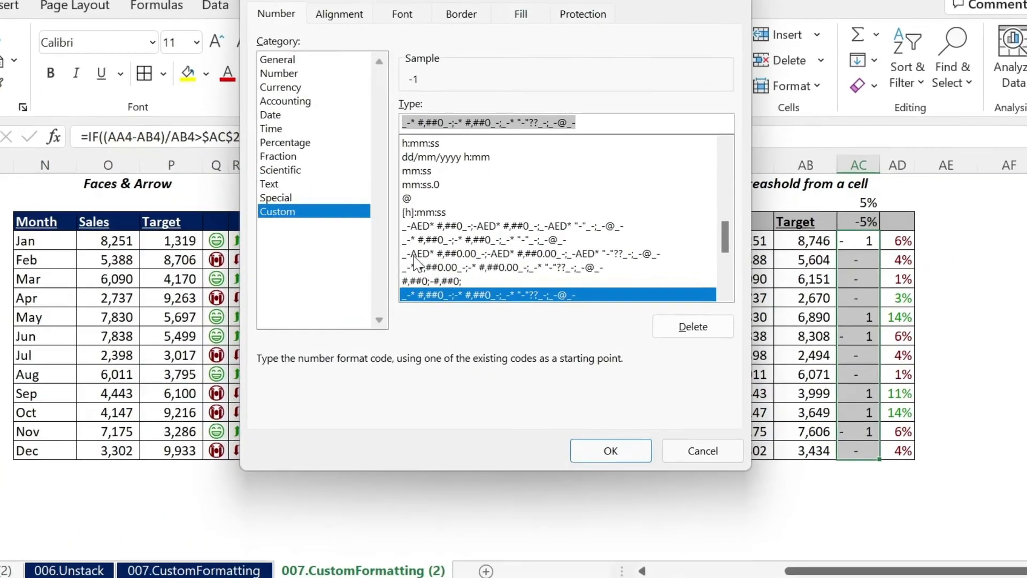
type(",")
key("BackSpace")
type("[")
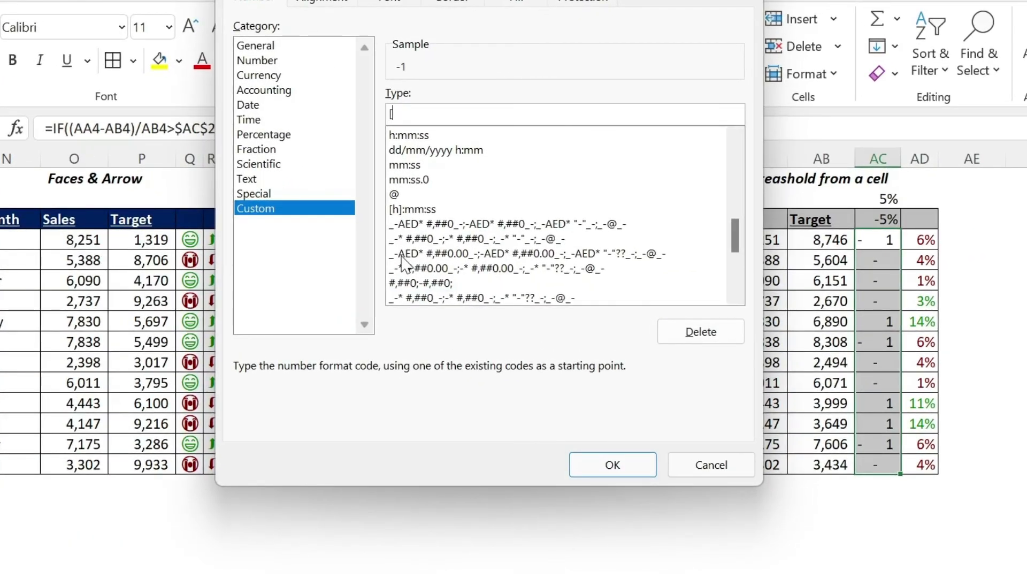
type("COlor1")
type("\"")
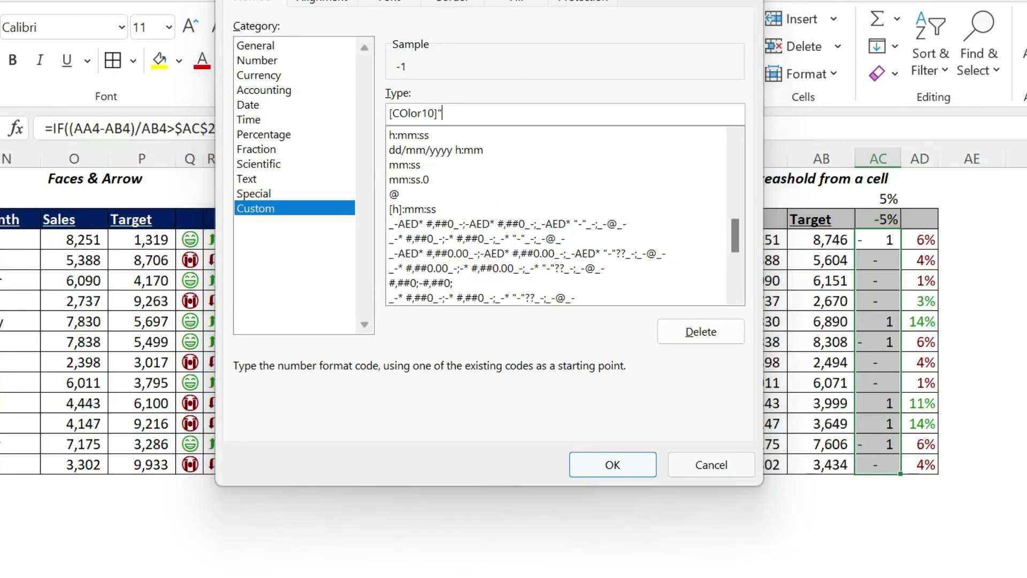
Step: Copy the arrow symbols ▼▲ from Notepad into the format code and keep only "▲" in the positive section
left_click(599, 532)
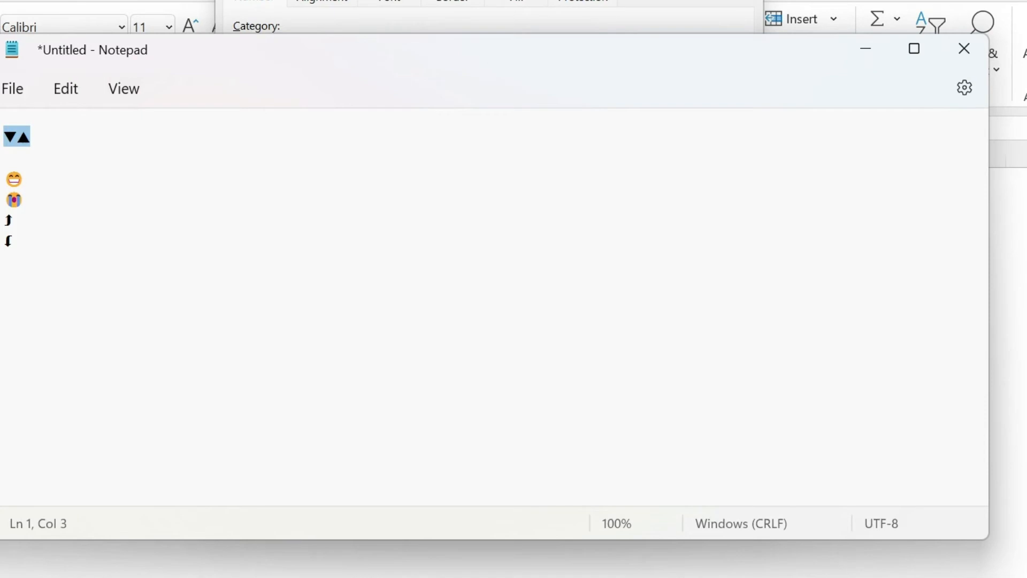
key("ctrl+c")
key("alt+Tab")
key("ctrl+v")
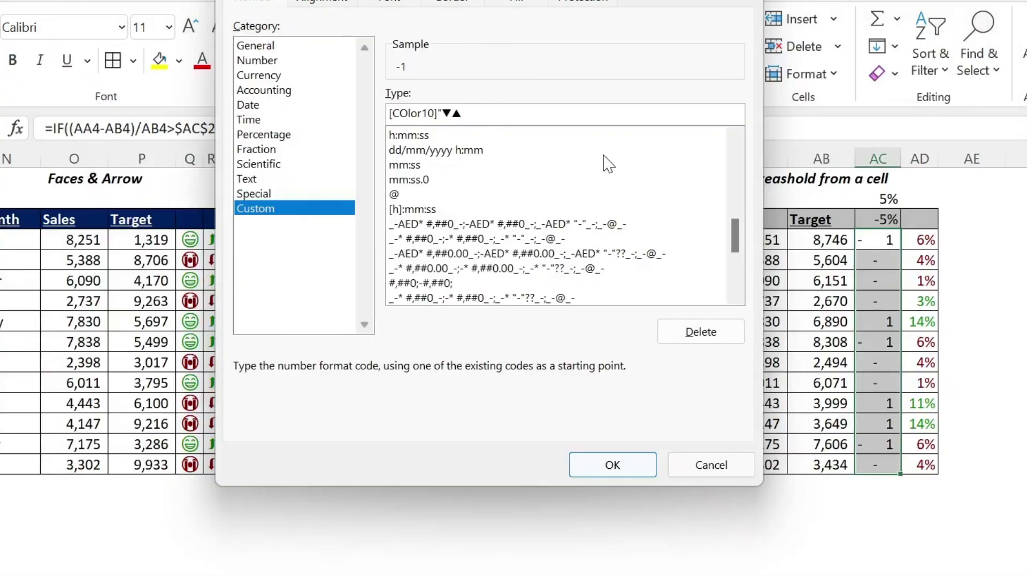
type("\"")
key("BackSpace")
key("End")
Step: Add the negative section [Color9]"▼" to the custom format code, separated by a semicolon
type(";[Color9]\"▼▲\"")
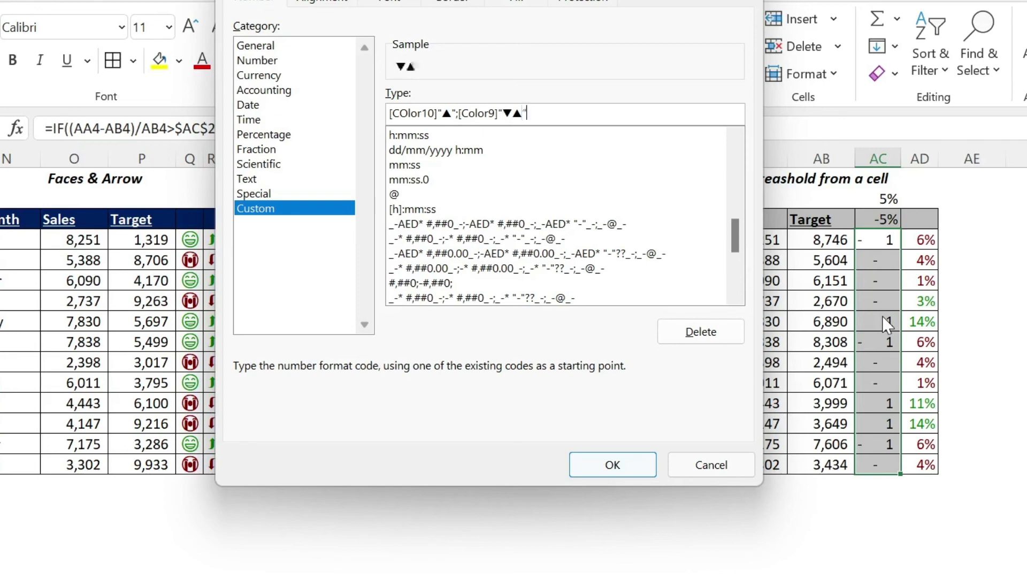
key("Left")
key("BackSpace")
Step: Finish the format code with the zero section [White]; and apply it to AC4:AC15
type("White")
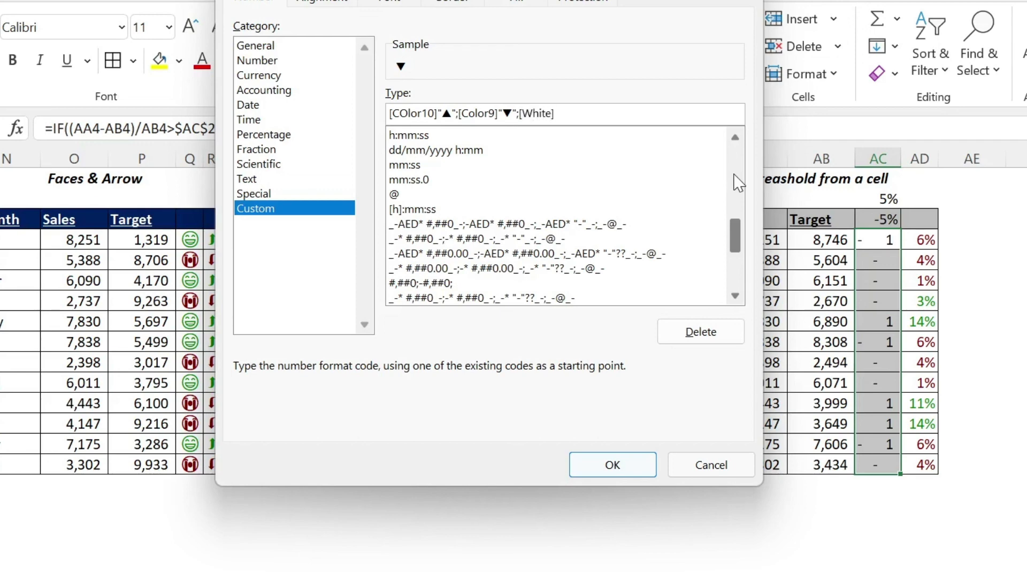
type("];")
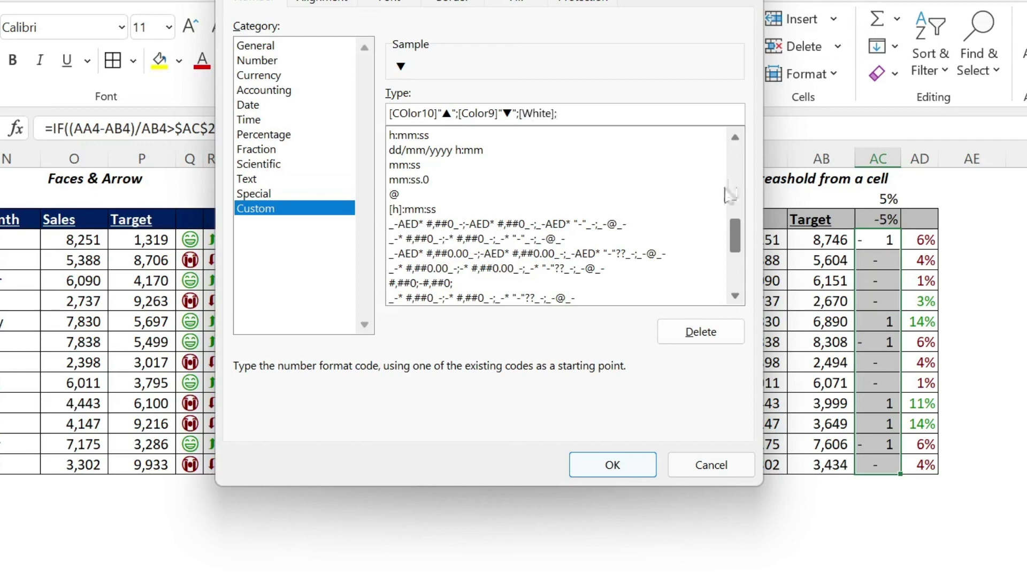
left_click(634, 467)
left_click(1012, 301)
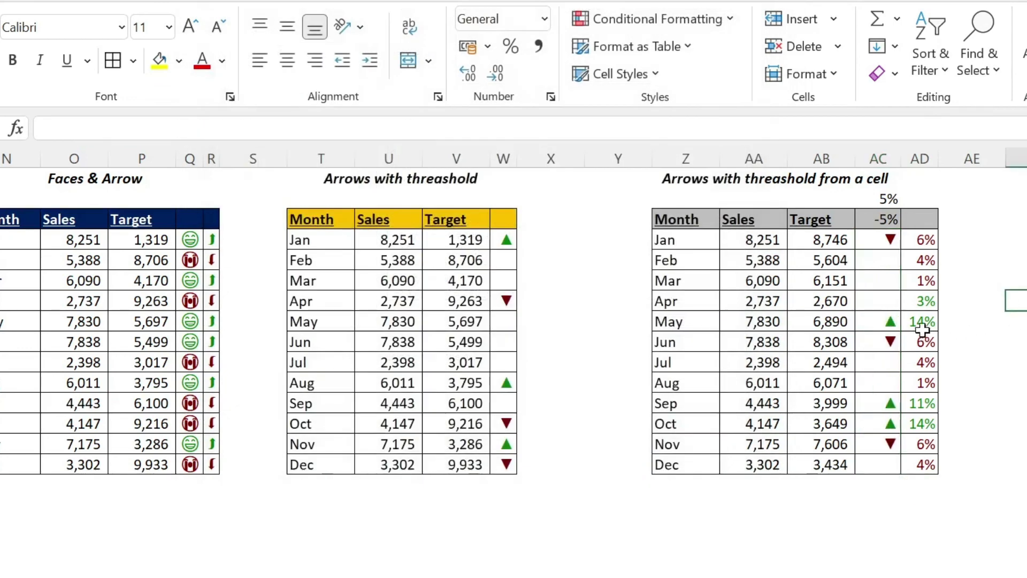
Step: Change the custom number format of AD4:AD15 to [Color10]0%;[Color9]-0%; so negative deviations carry a minus sign
left_click(919, 239)
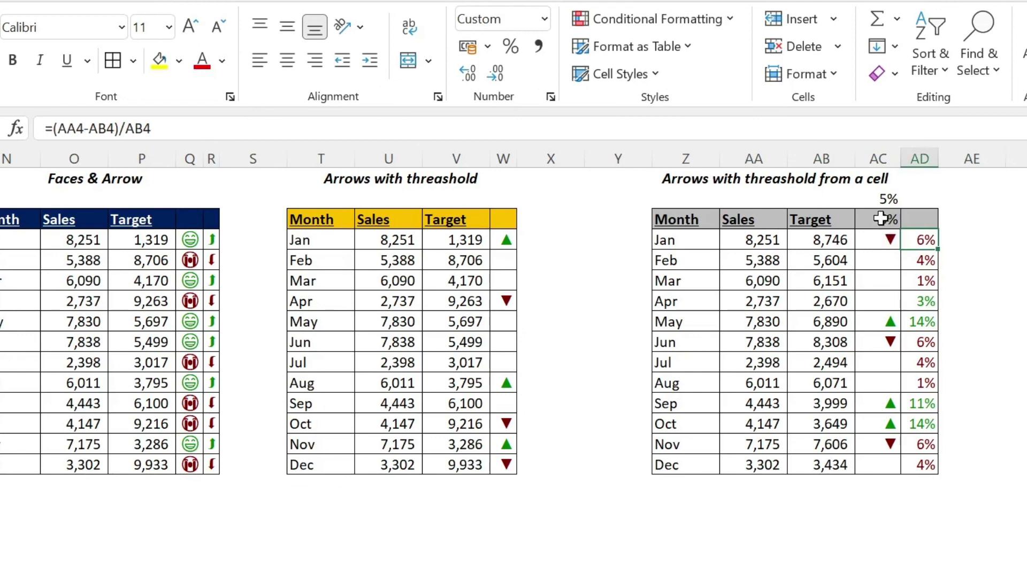
left_click(877, 219)
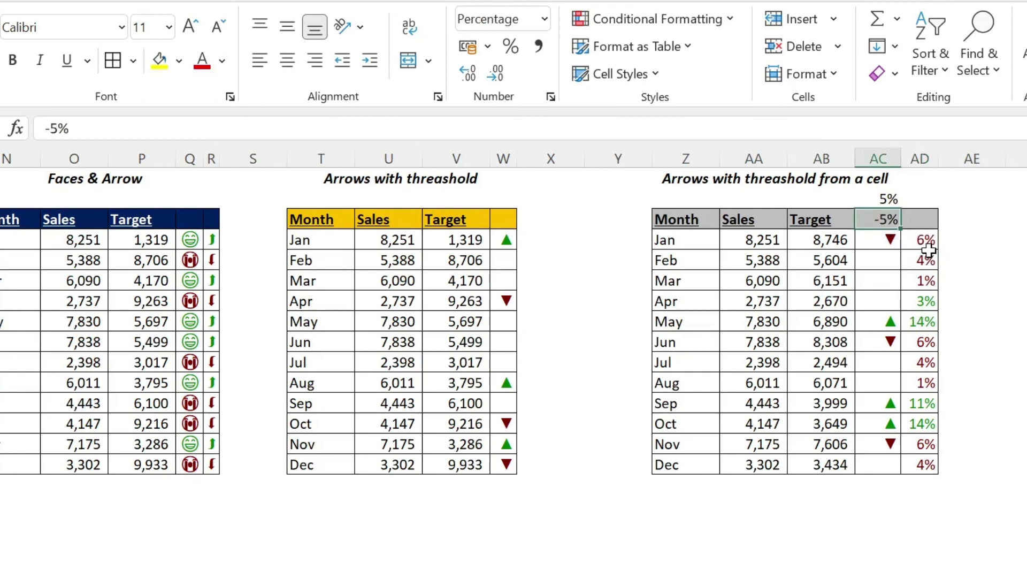
left_click_drag(924, 244, 924, 464)
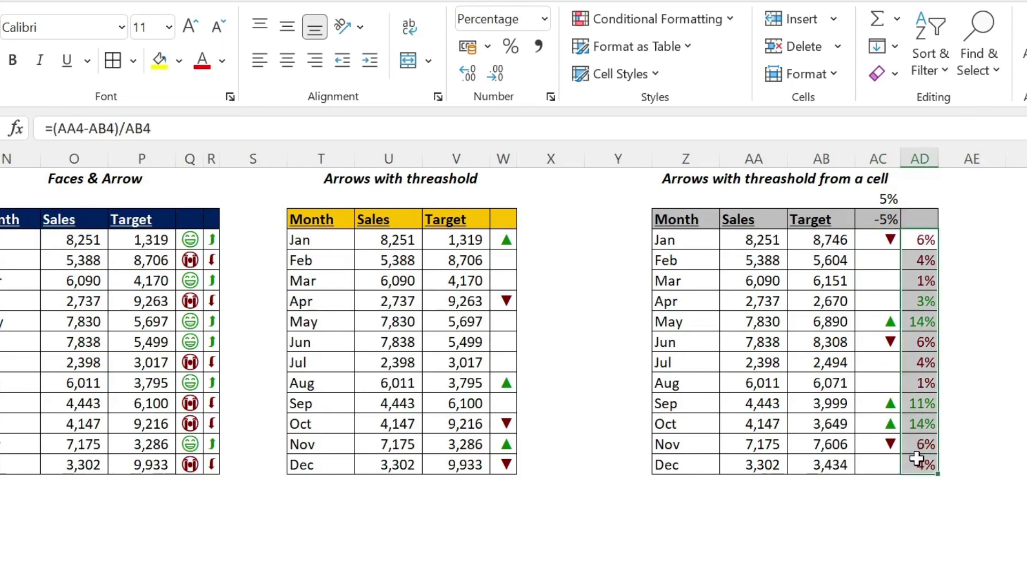
left_click(230, 97)
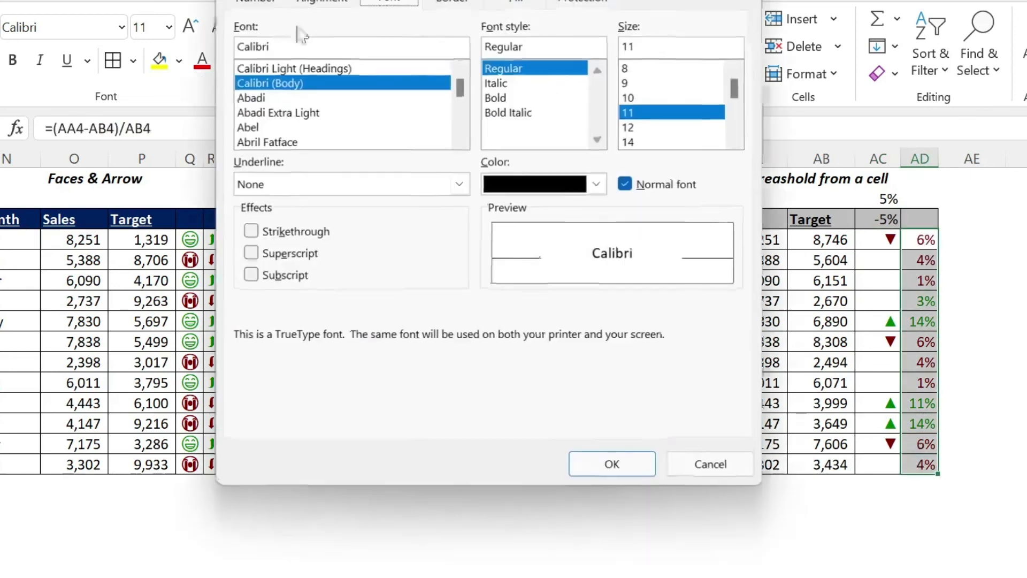
left_click(255, 2)
left_click(492, 113)
type("-0%;")
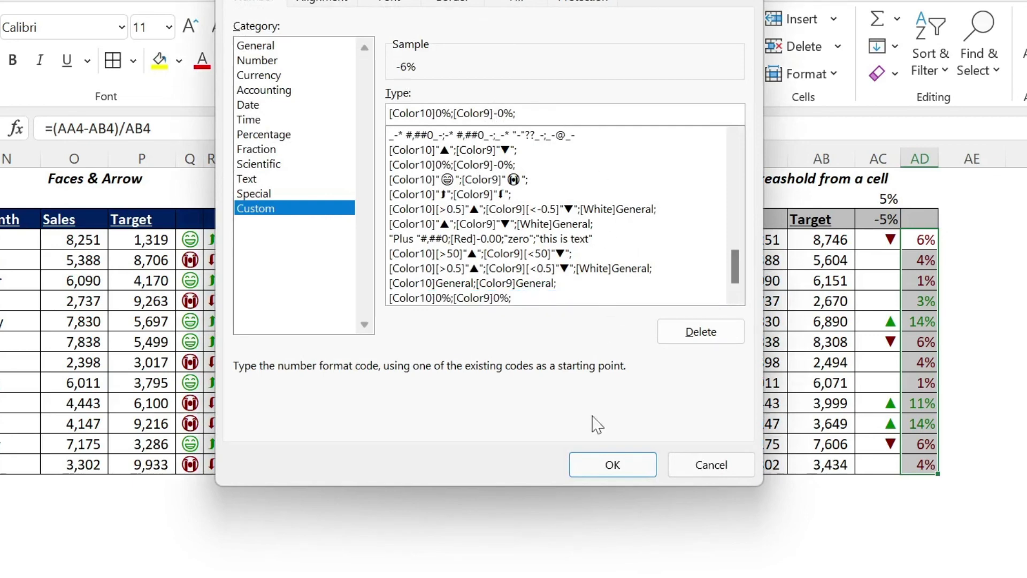
left_click(613, 464)
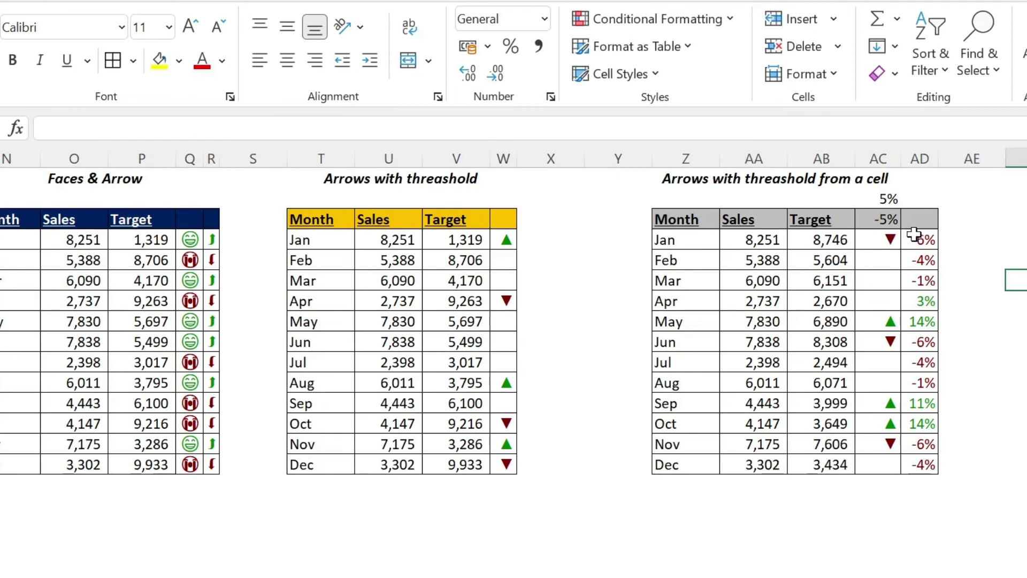
Step: Try an upper threshold of 2% in AC2 to test the April arrow in AC7, and undo the change
left_click_drag(890, 237, 912, 235)
left_click(884, 259)
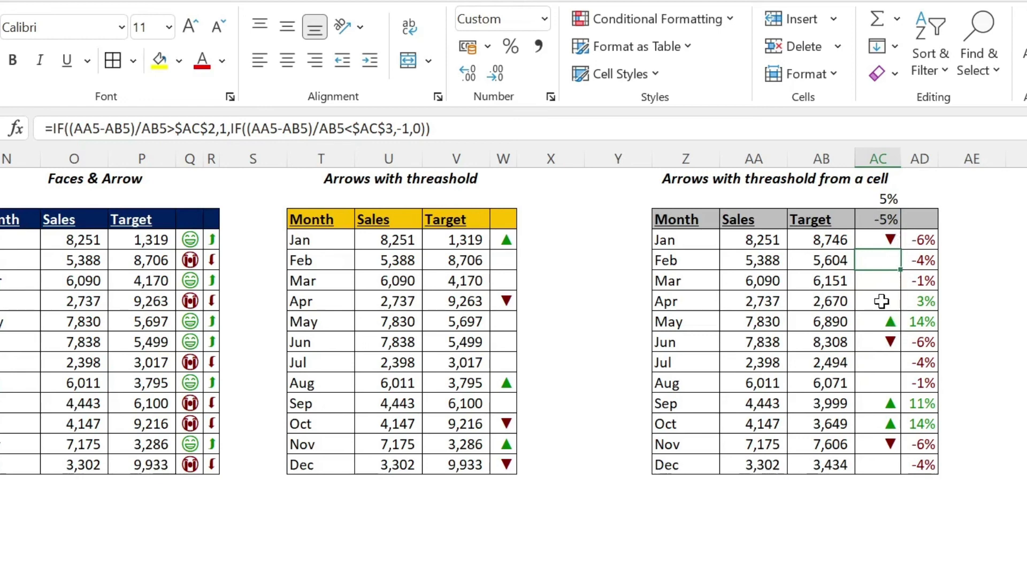
left_click(884, 195)
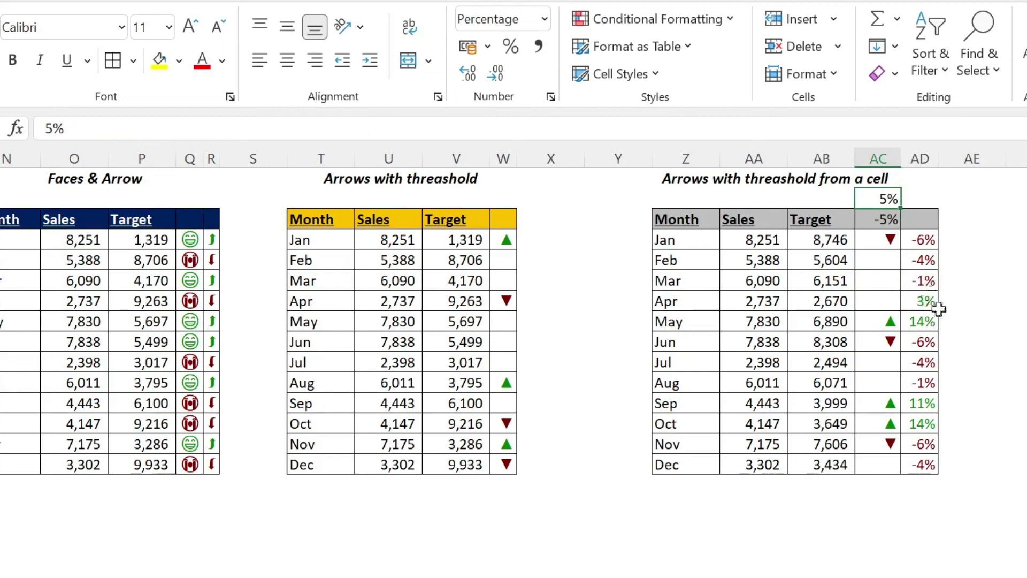
type("2")
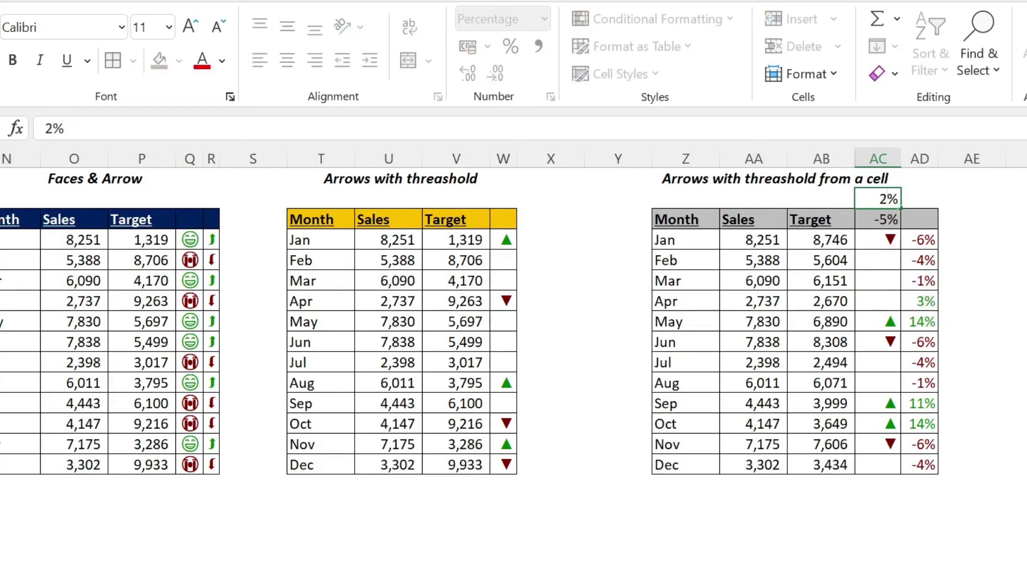
key("Return")
left_click(877, 296)
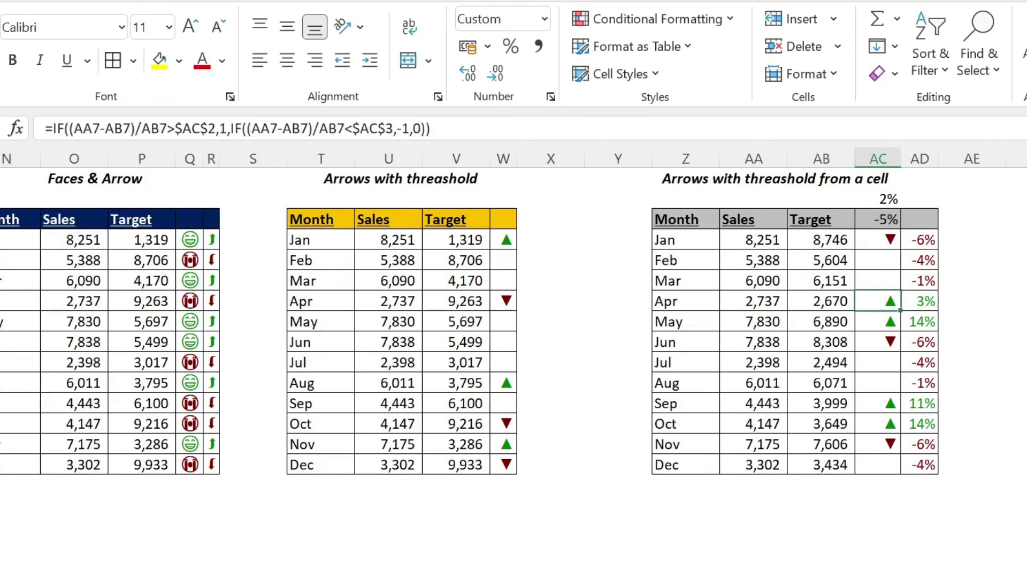
key("ctrl+z")
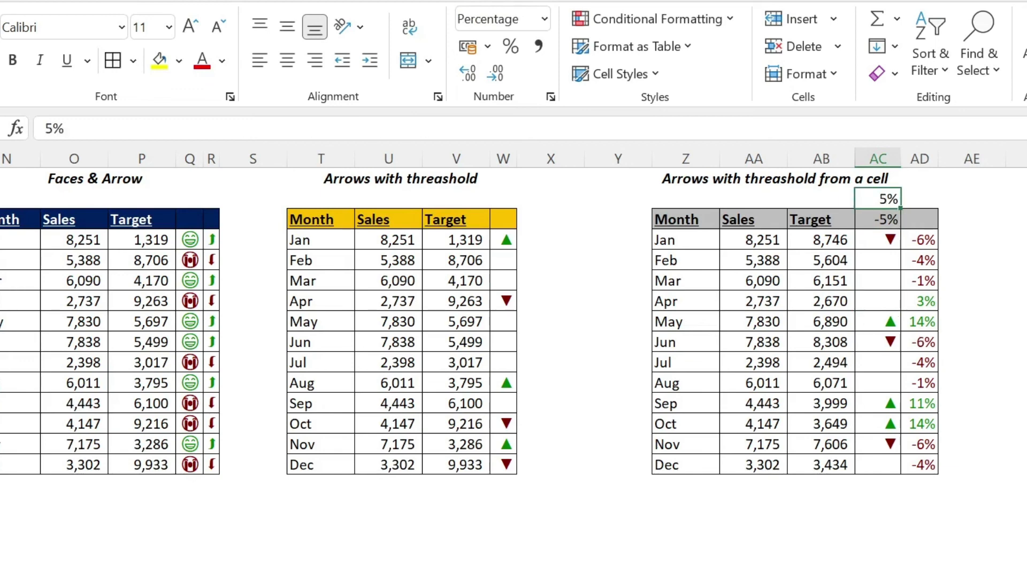
left_click(877, 238)
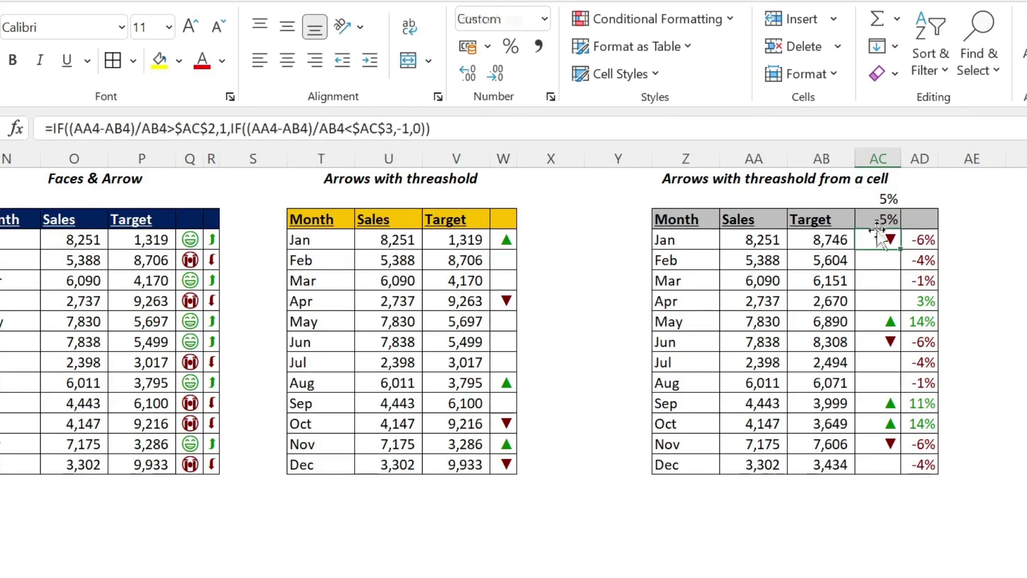